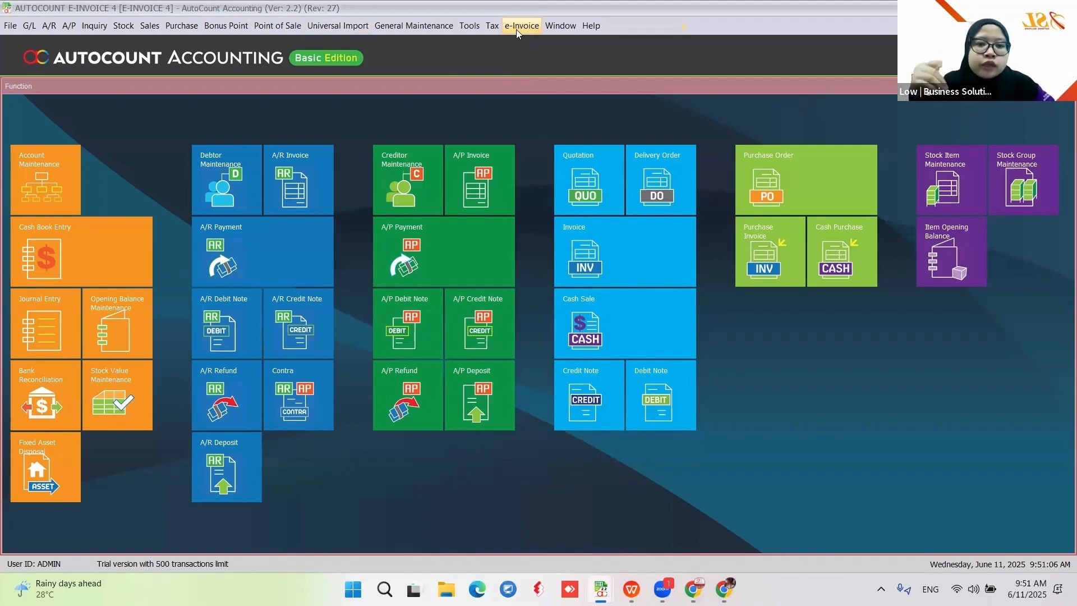
Check the e-Invoice Setting status in E-INVOICE 4, then in KAM FOONG PLASTIC TRADING
click(516, 27)
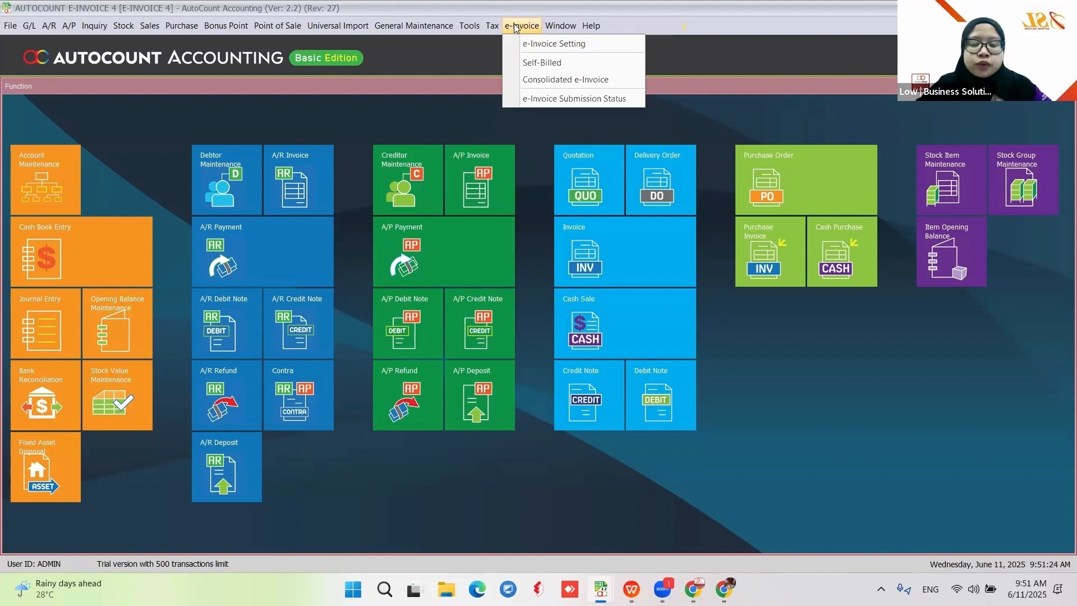
click(523, 45)
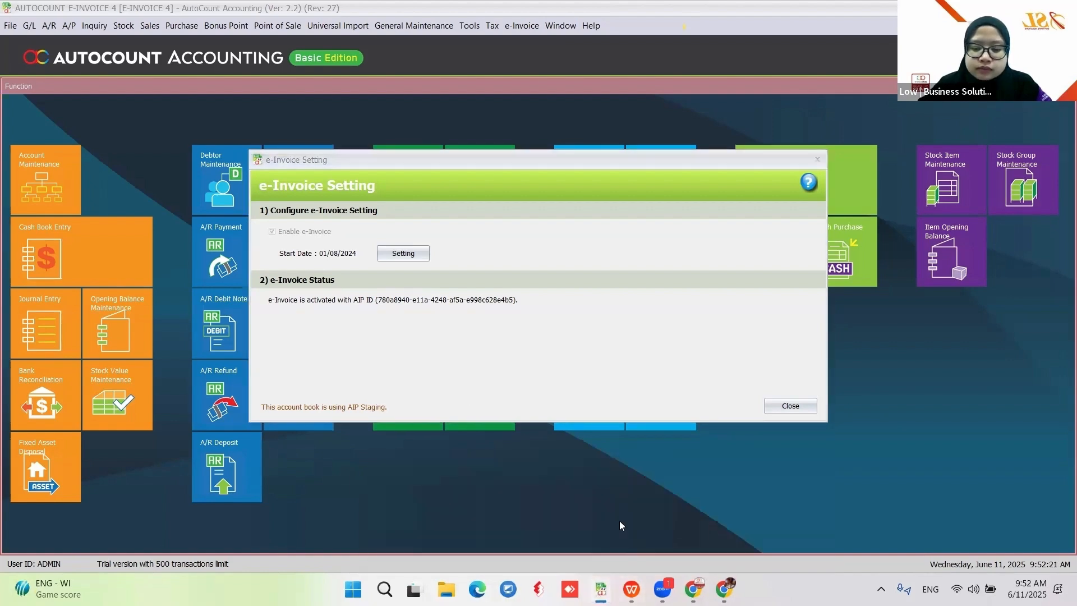
click(620, 520)
click(350, 26)
click(353, 47)
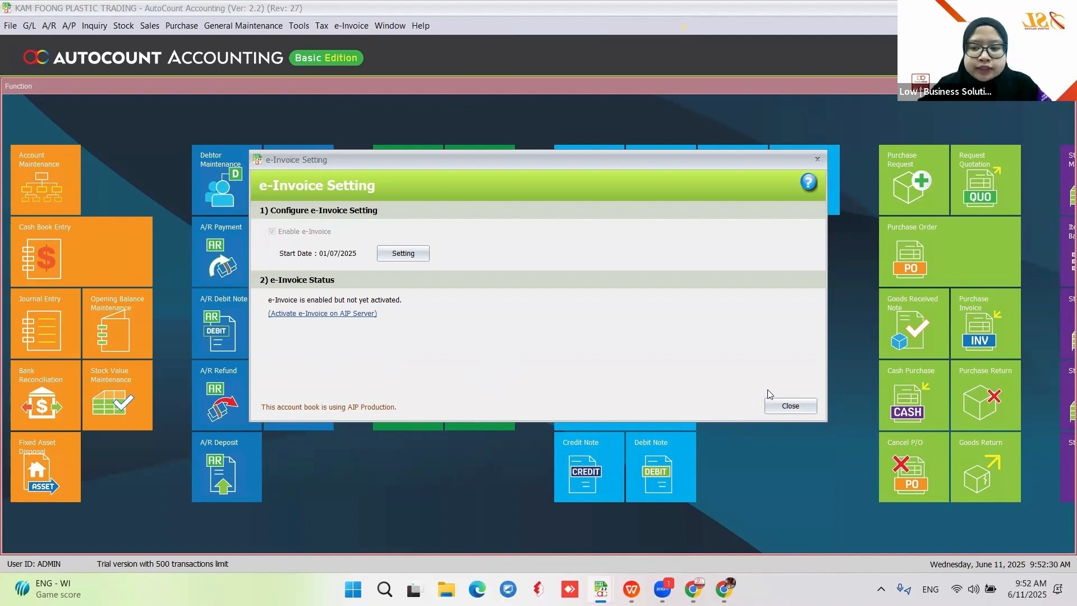
Close the e-Invoice Setting windows in KAM FOONG PLASTIC TRADING and E-INVOICE 4
click(793, 406)
mouse_move(601, 589)
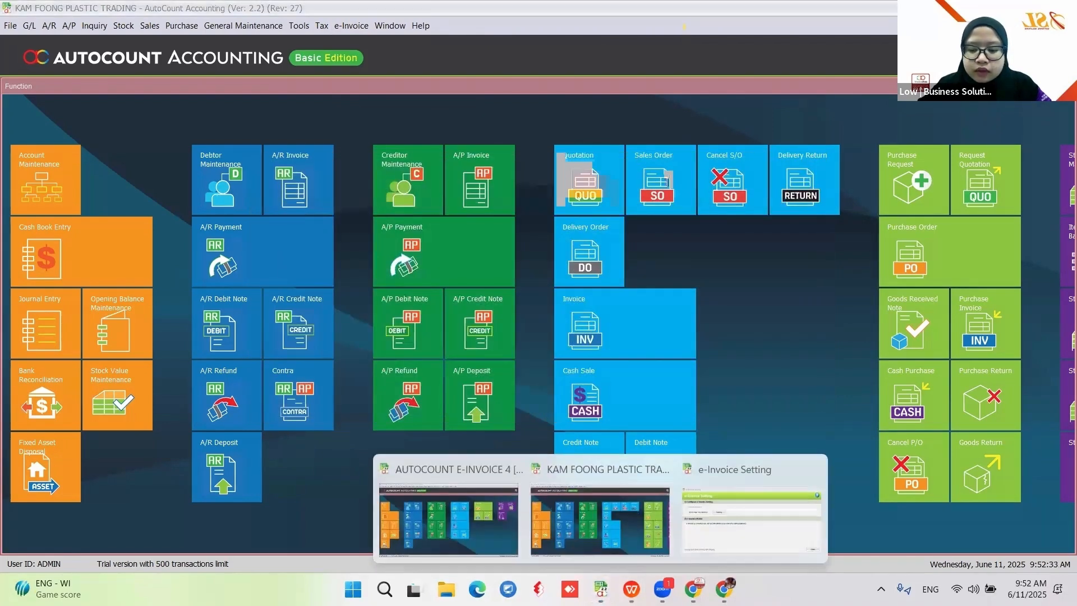
click(714, 533)
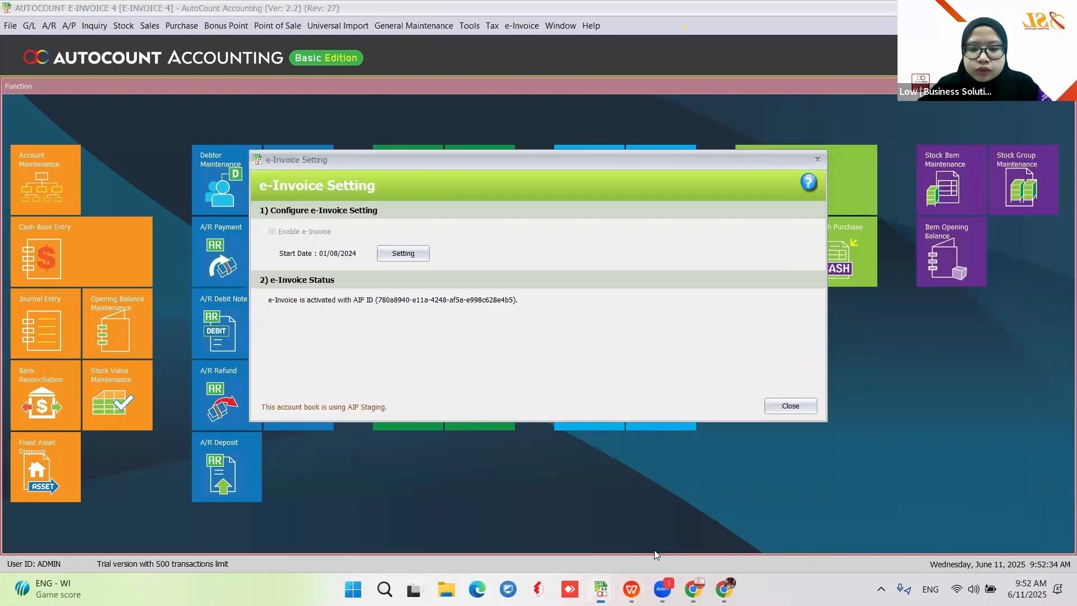
click(791, 406)
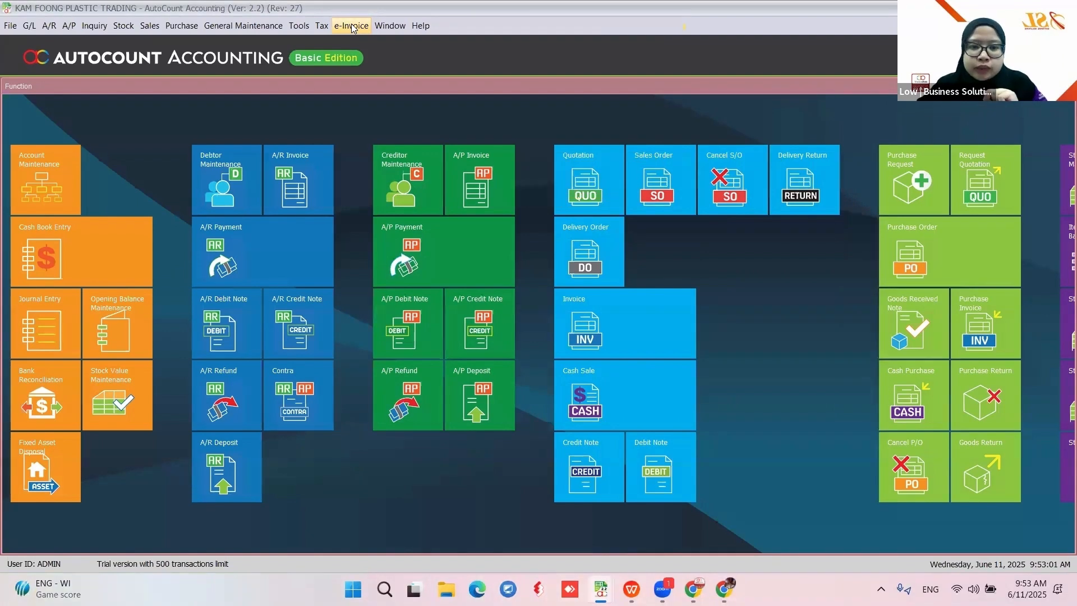
Open KAM FOONG PLASTIC TRADING's detailed e-Invoice Setting dialog, showing enabled from 01/07/2025
click(352, 26)
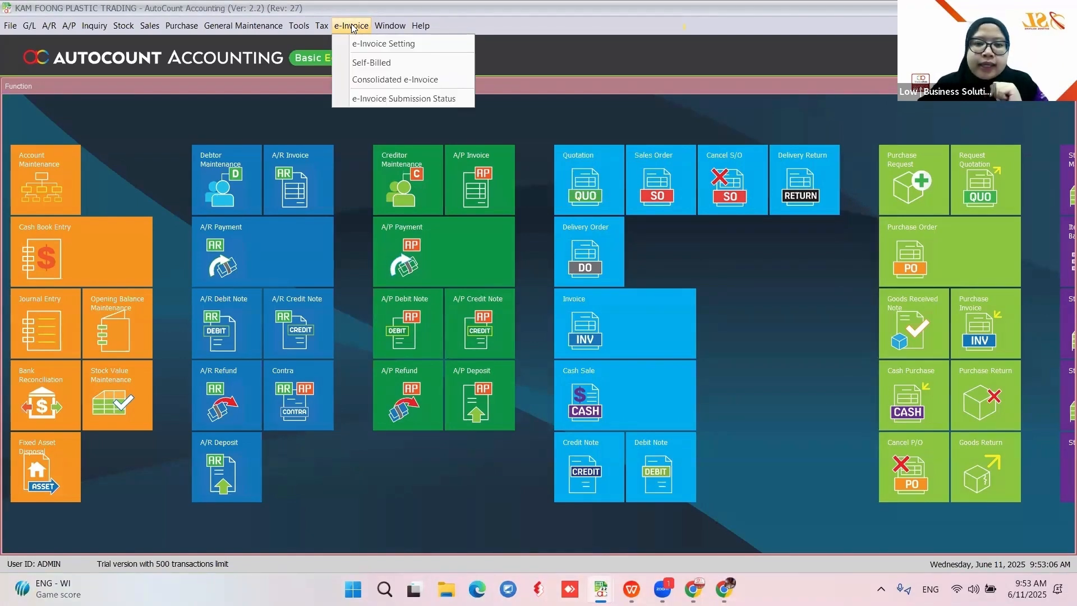
click(356, 48)
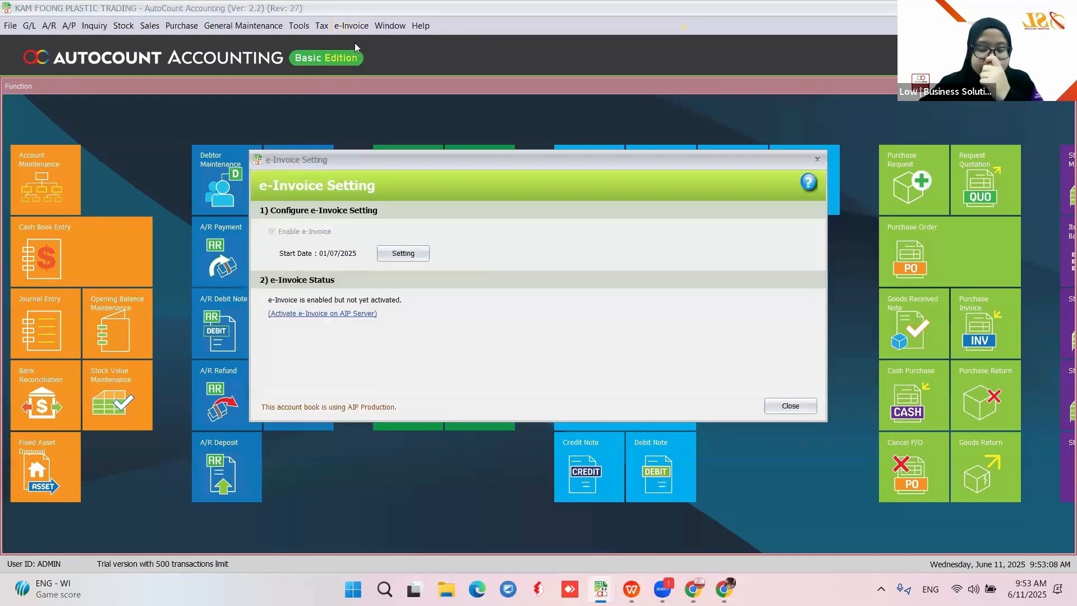
click(402, 257)
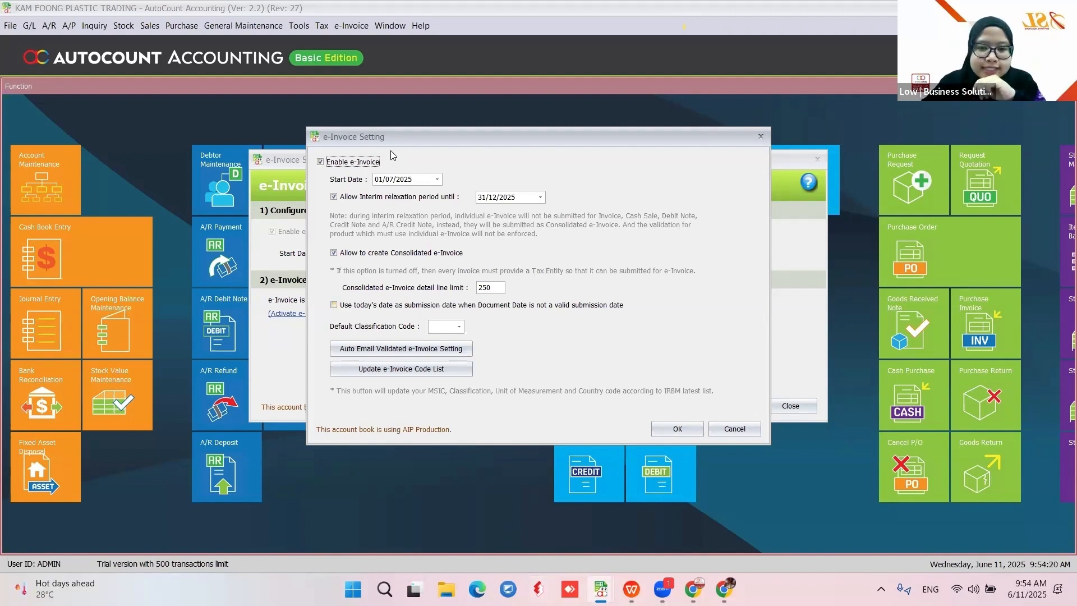
Change the e-Invoice start date to 01/01/2026
click(389, 179)
text(01/)
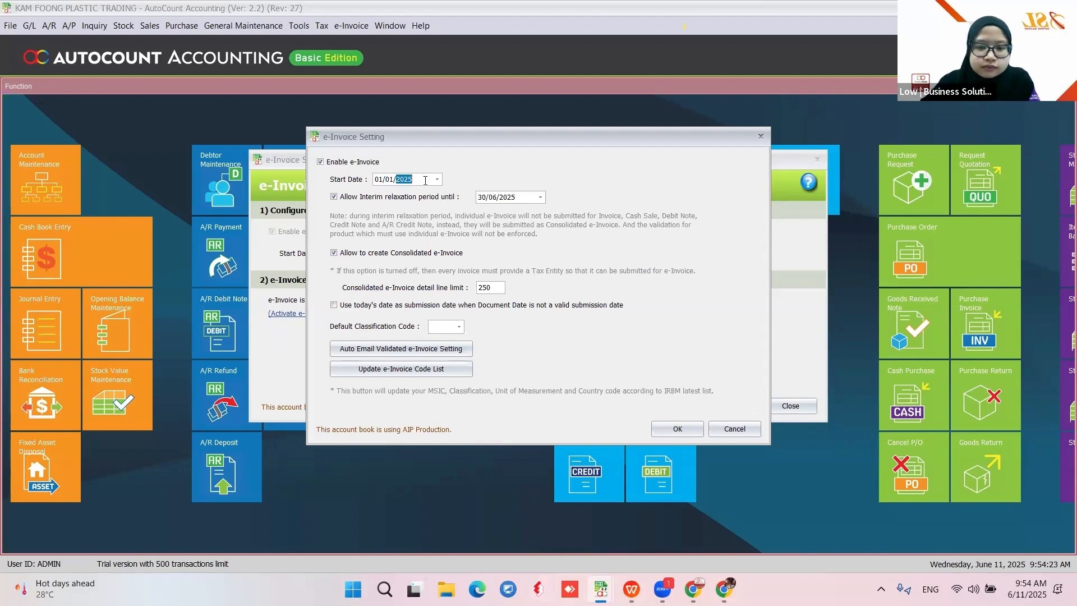
text(2026)
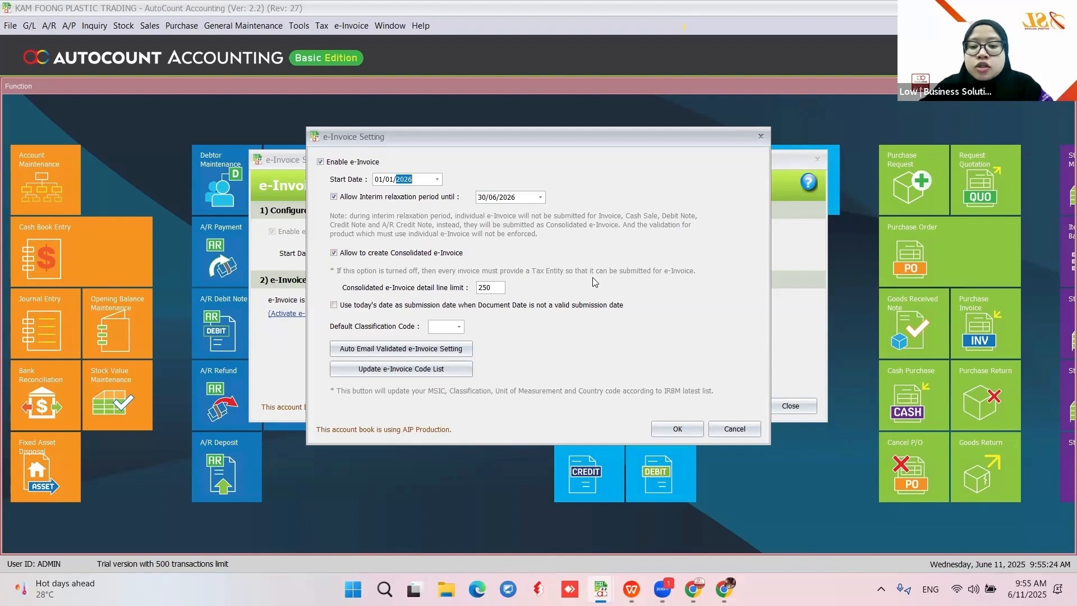
Untick 'Allow Interim relaxation period until' and 'Allow to create Consolidated e-Invoice'
click(334, 254)
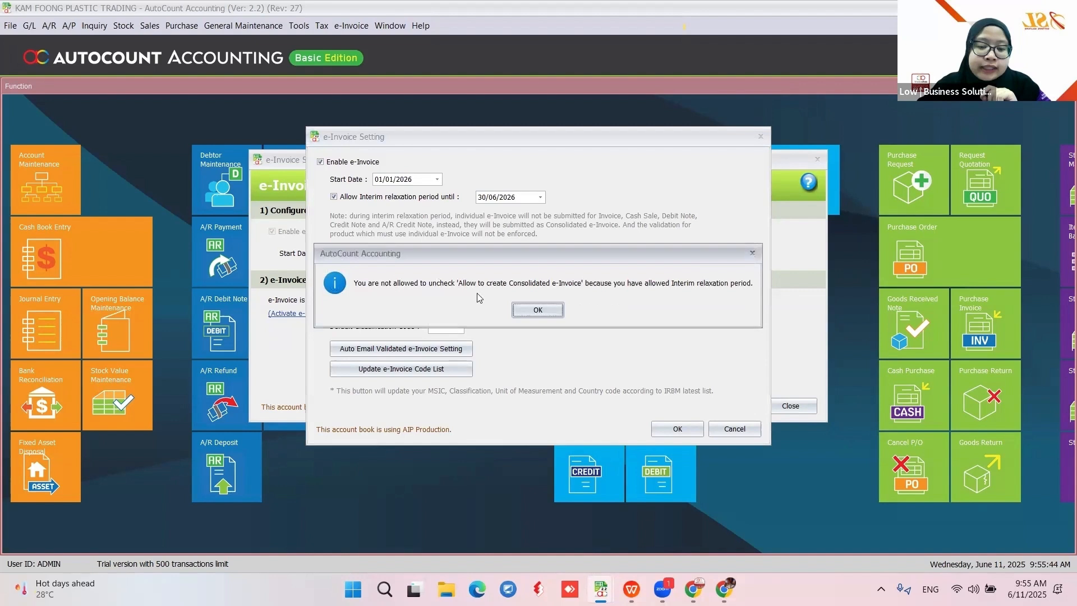
click(538, 310)
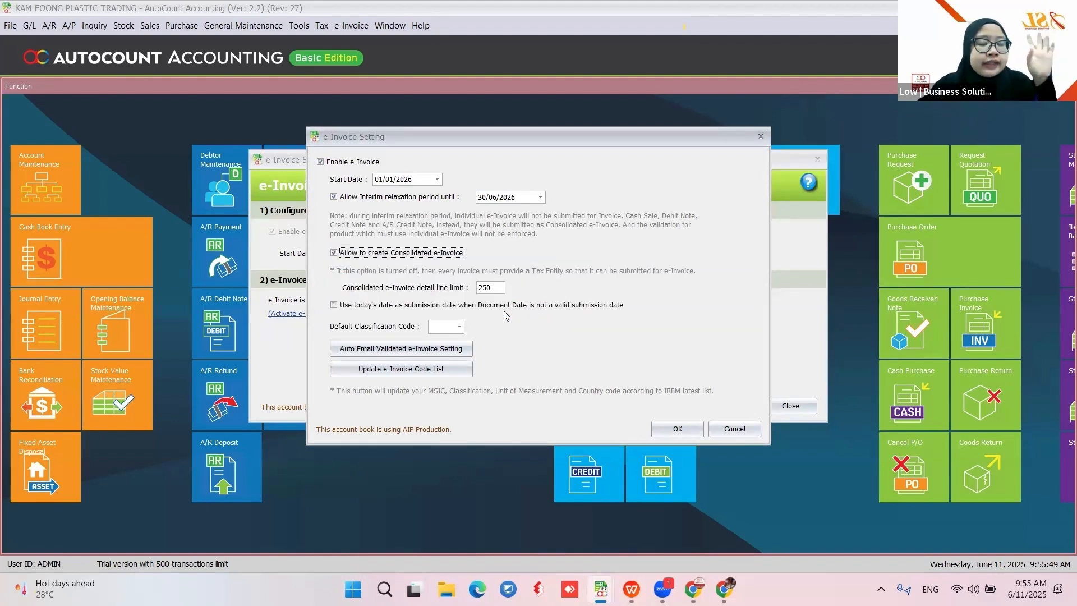
click(335, 253)
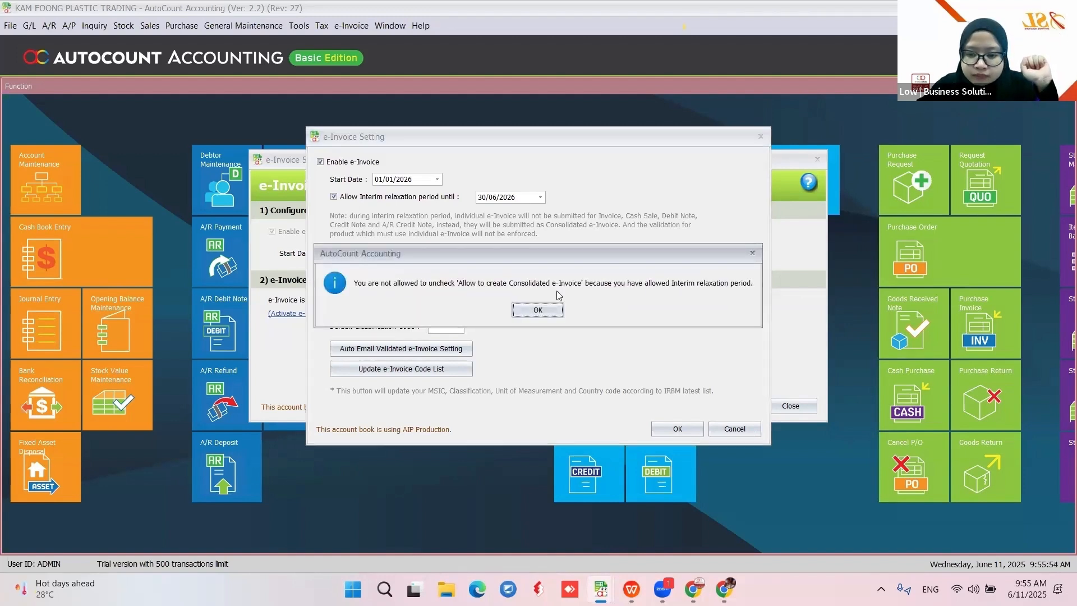
click(334, 197)
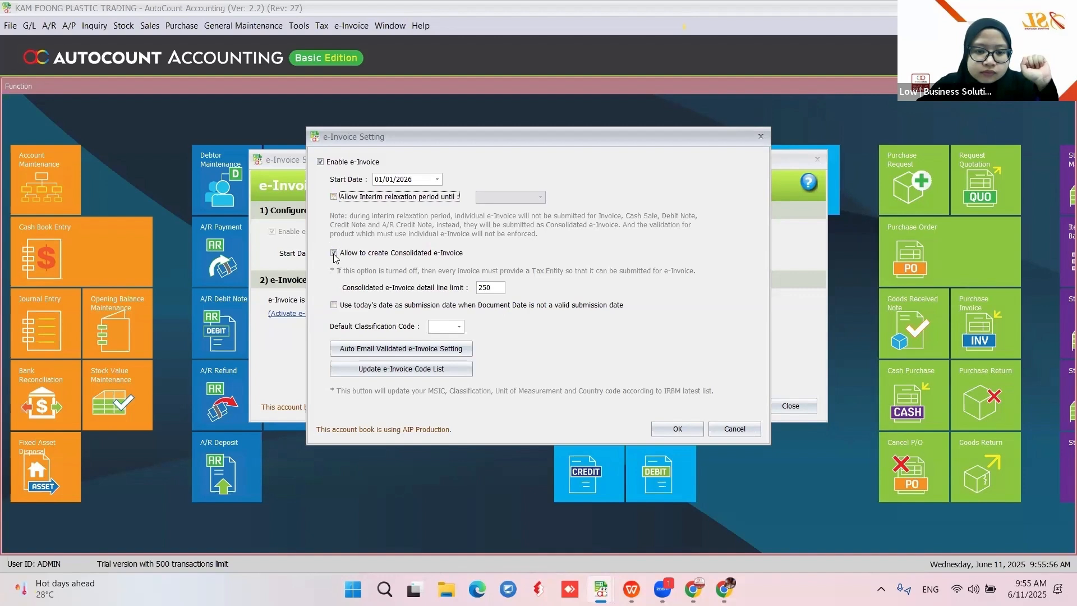
click(333, 253)
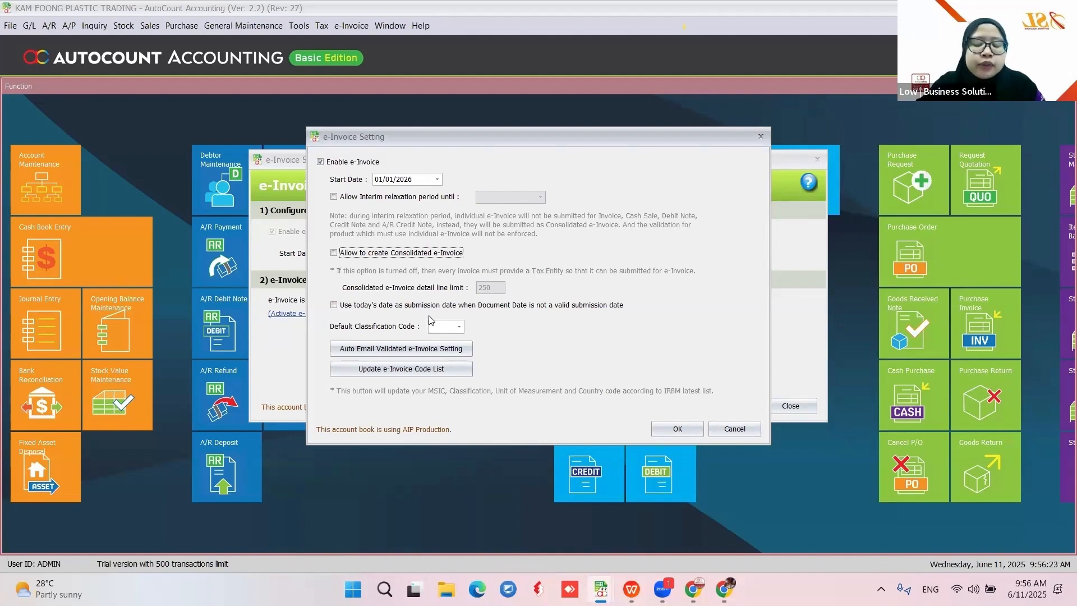
Use today's date for invalid document dates and set default classification code 022
click(334, 307)
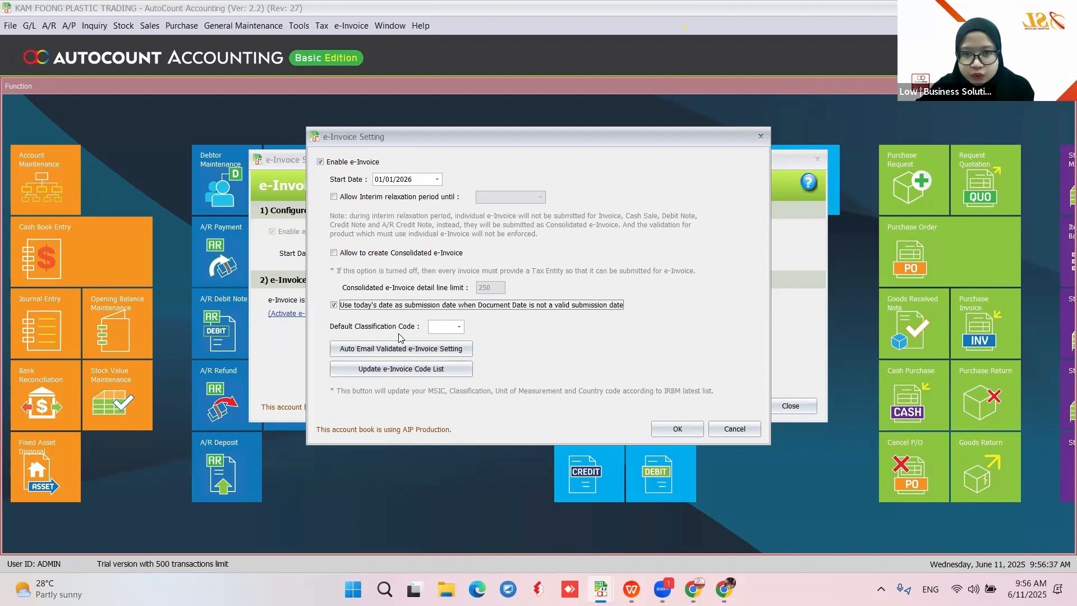
click(459, 327)
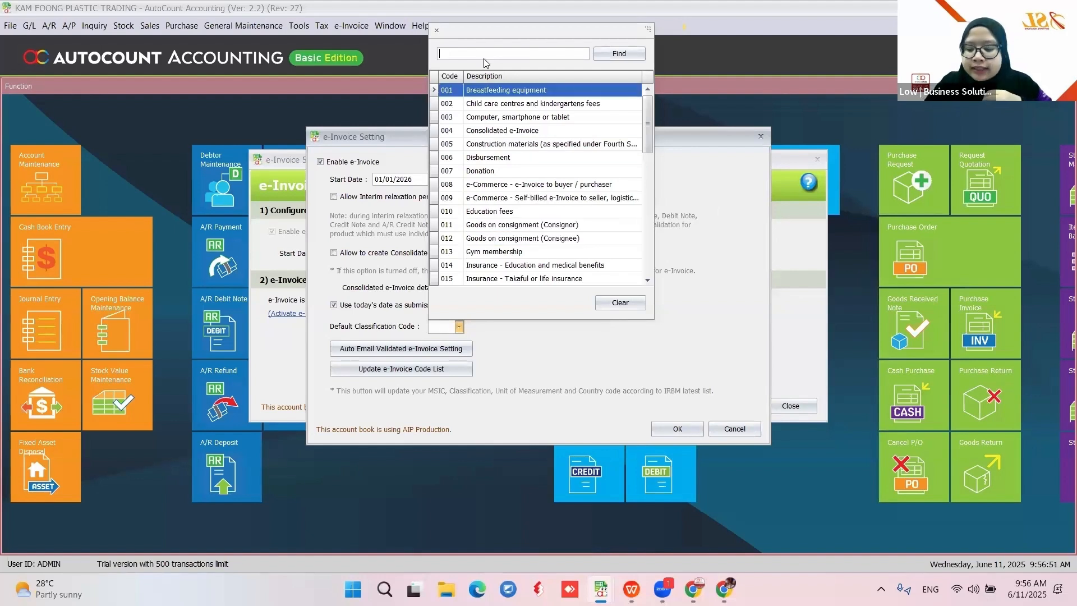
text(022)
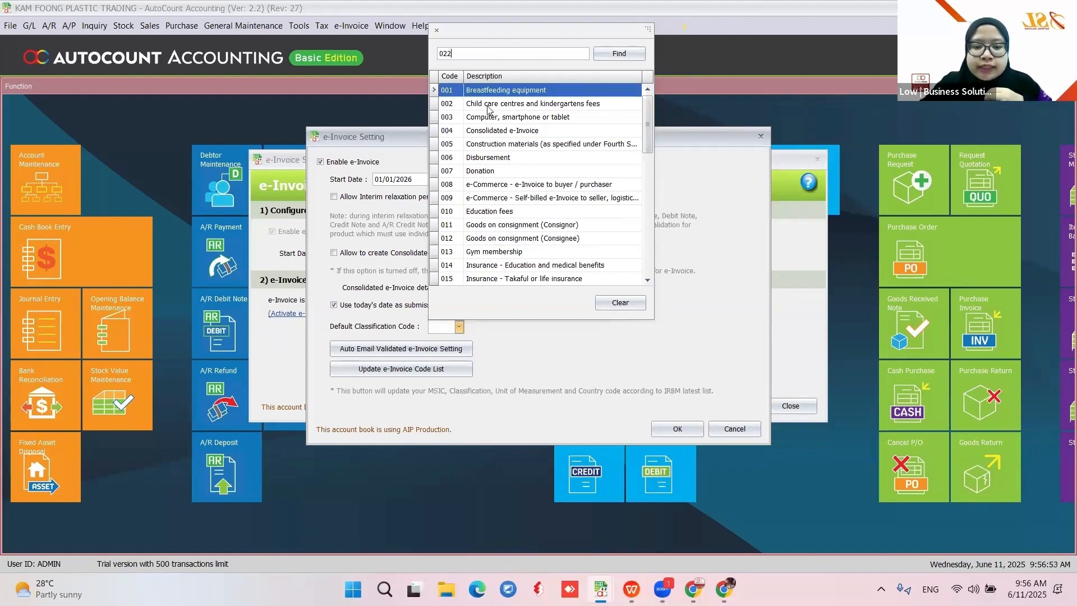
key(BackSpace)
key(BackSpace)
key(BackSpace)
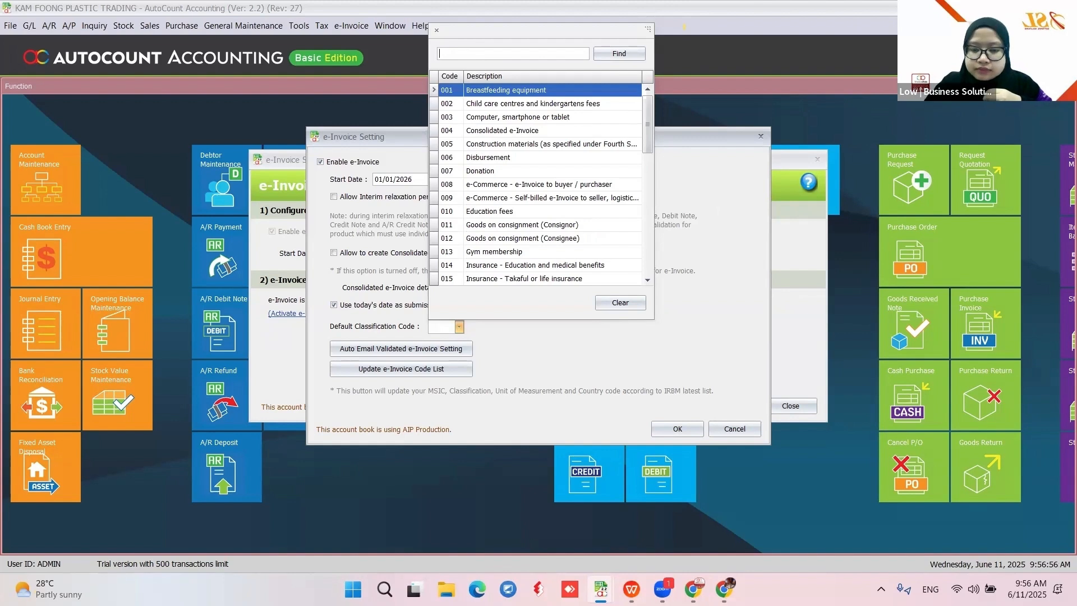
text(022)
click(482, 90)
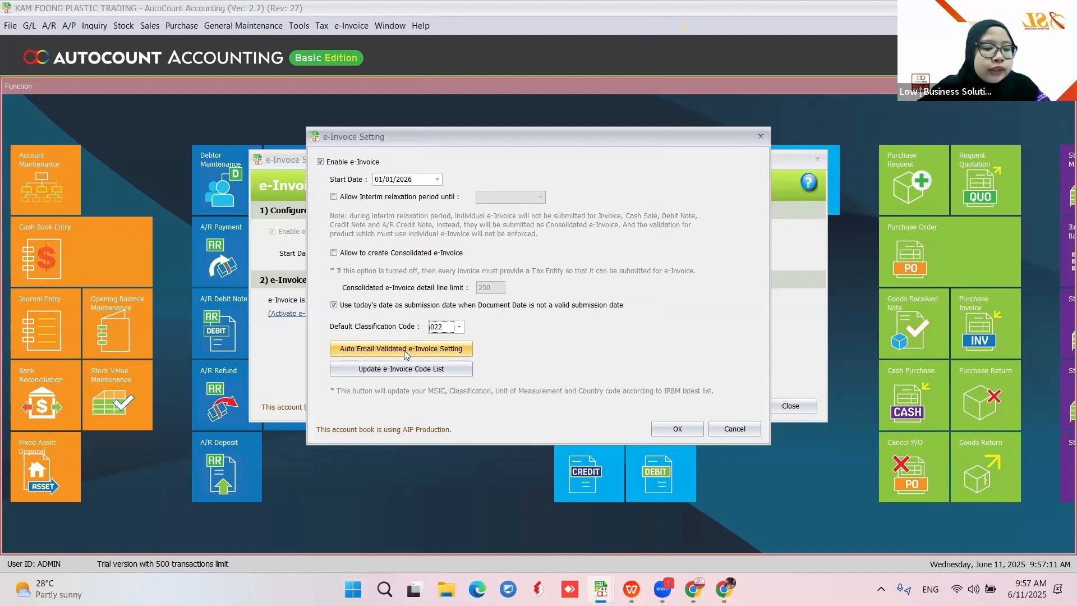
Review the Auto Email Validated e-Invoice options and cancel without saving
click(443, 354)
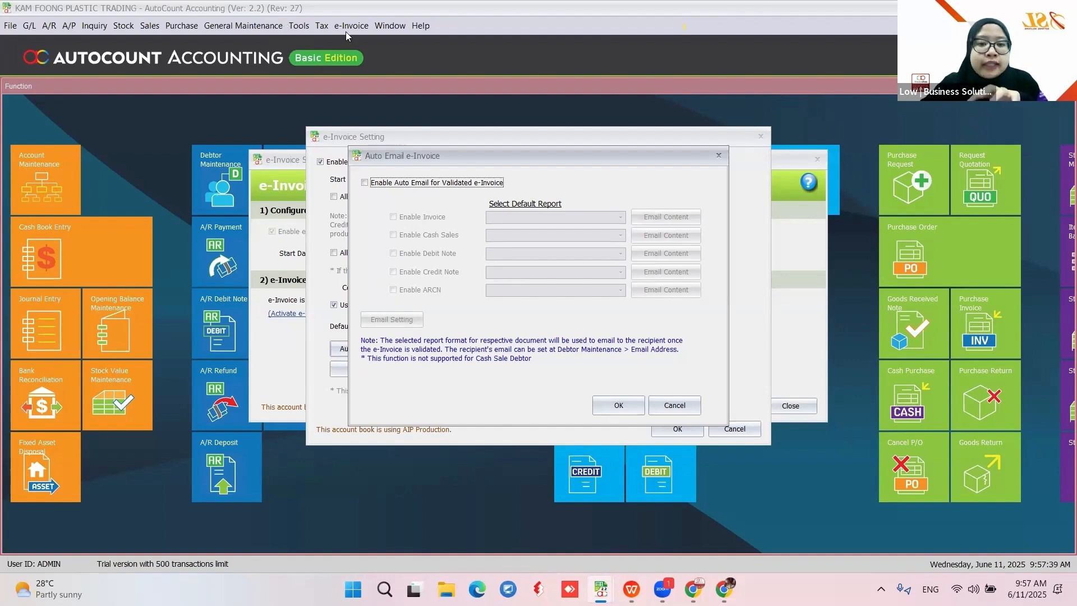
click(676, 405)
Close the e-Invoice dialogs and view Options' Country & Tax: Malaysia, MYR, tax not enabled
click(734, 430)
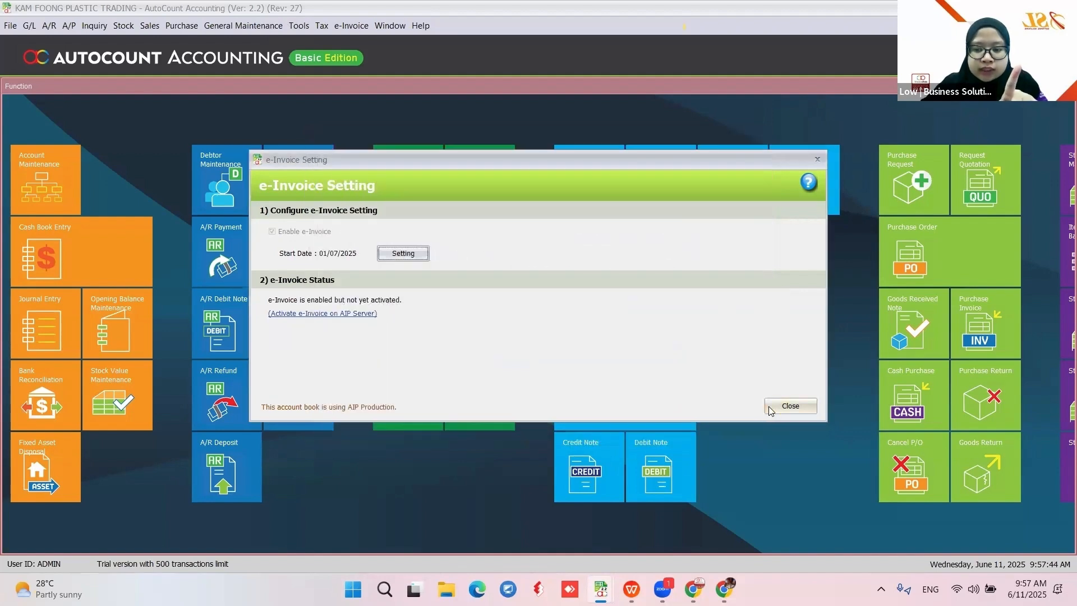
click(791, 406)
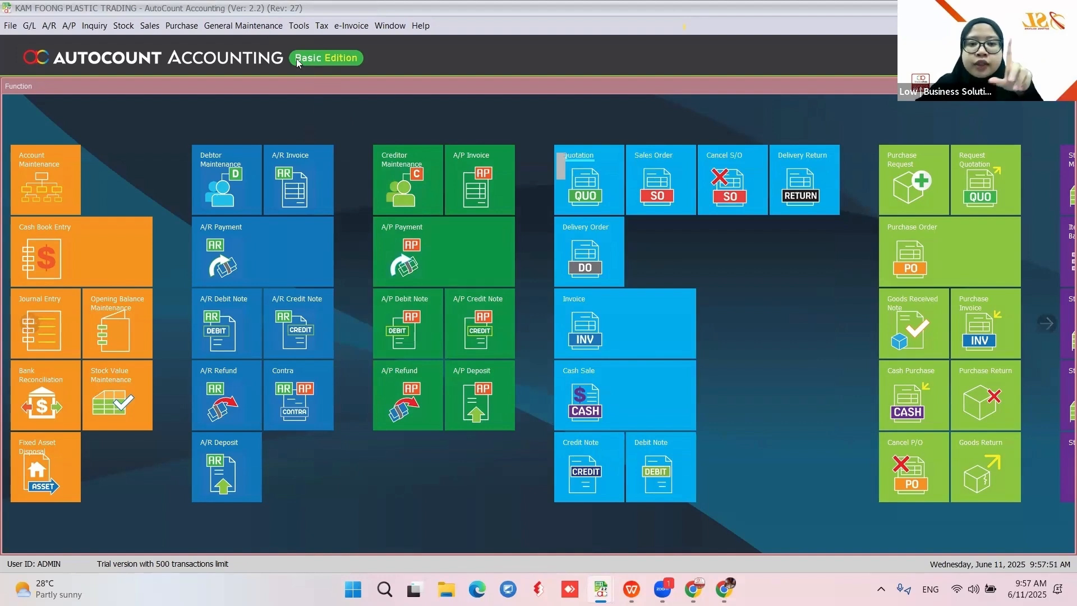
click(301, 29)
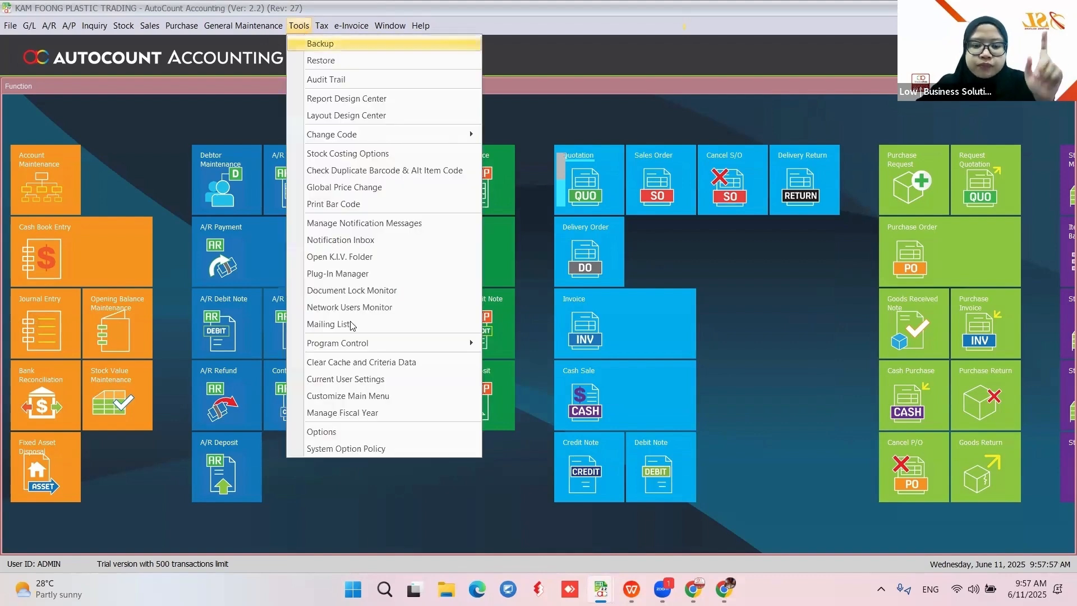
click(375, 437)
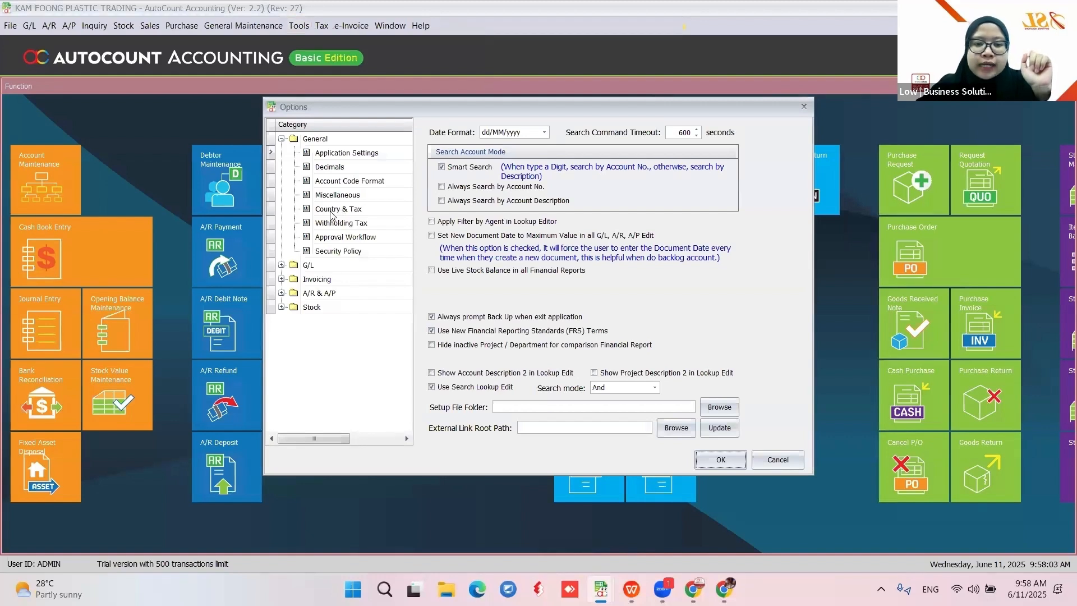
click(333, 211)
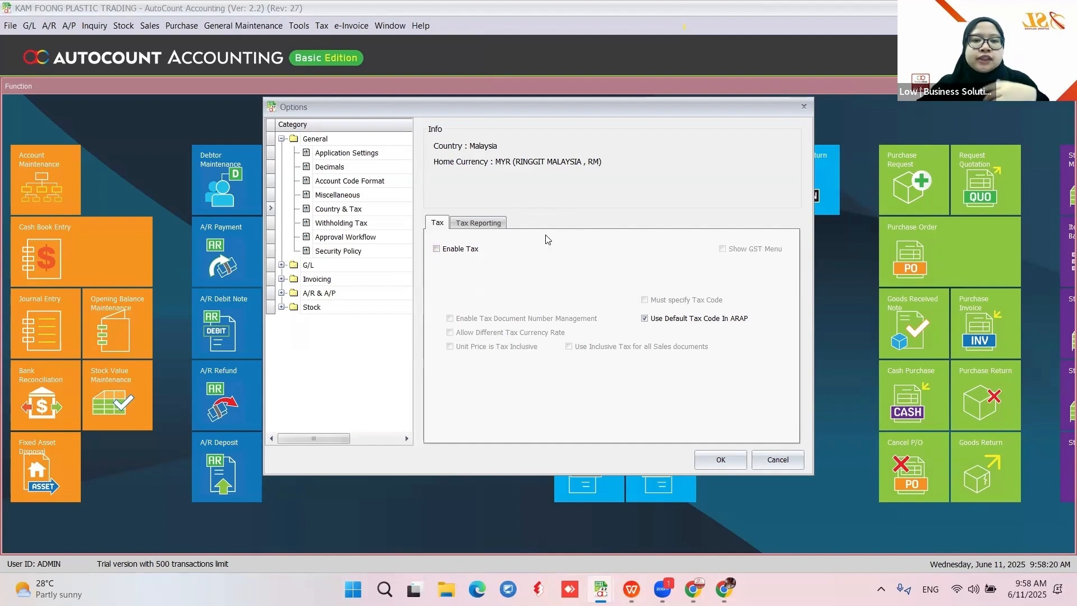
Cancel Options and reopen the Auto Email Validated e-Invoice options from e-Invoice Setting
click(762, 460)
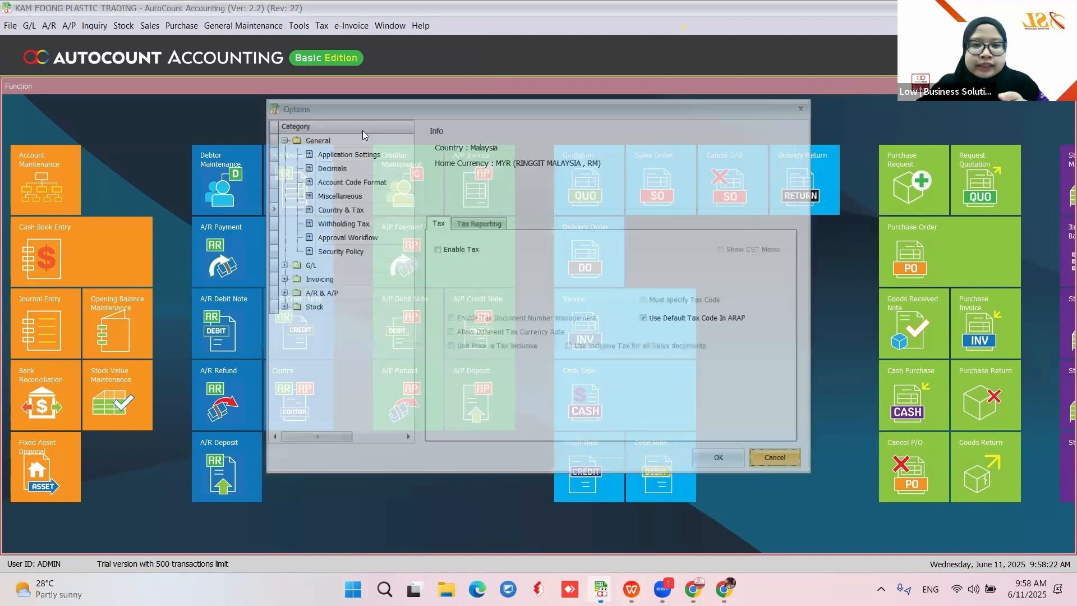
click(351, 26)
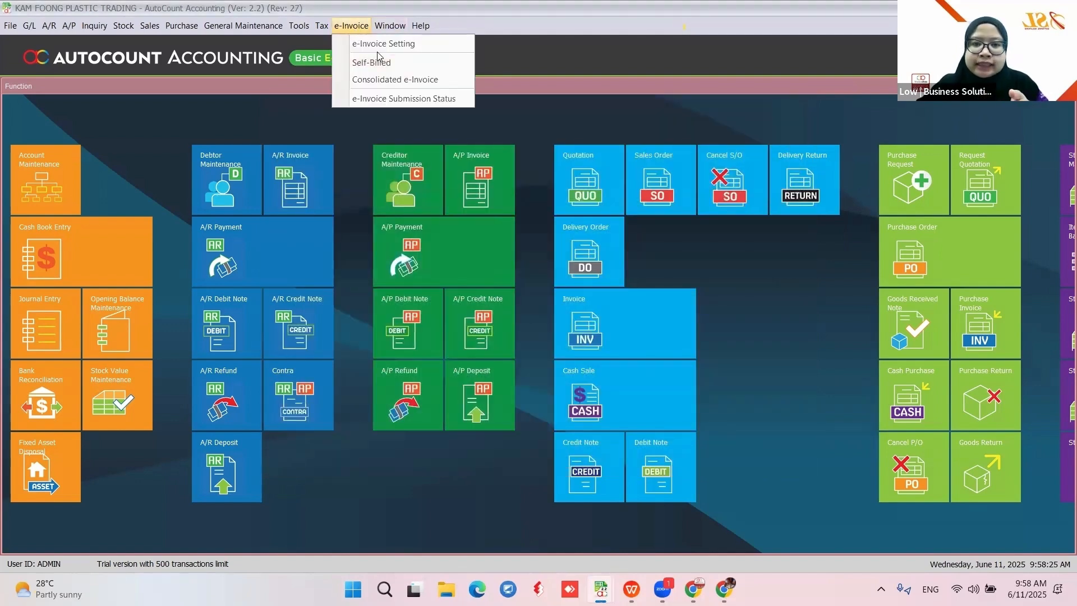
click(302, 31)
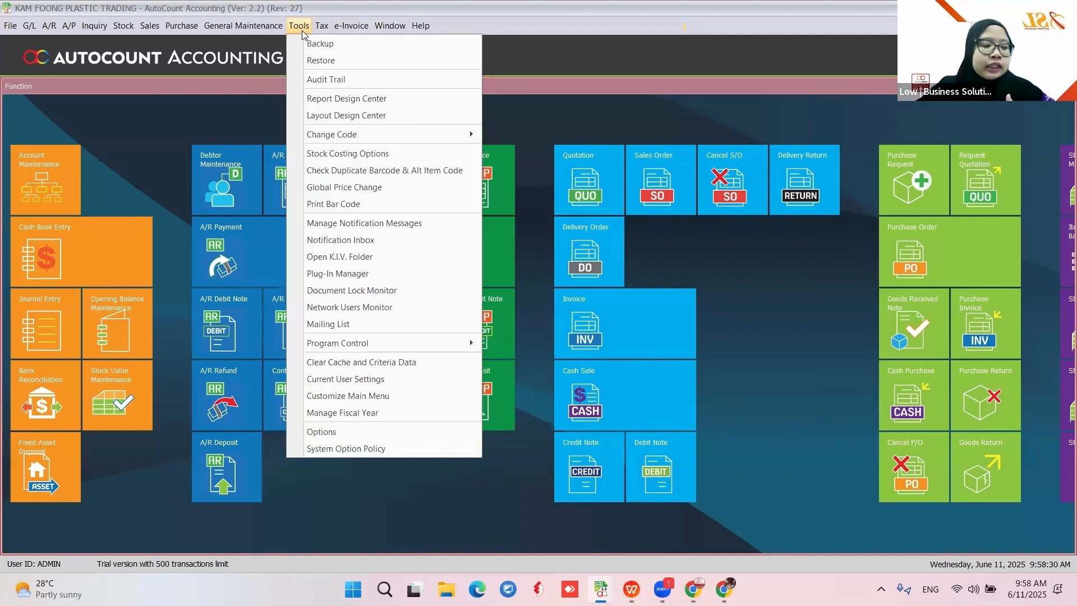
click(556, 63)
click(351, 26)
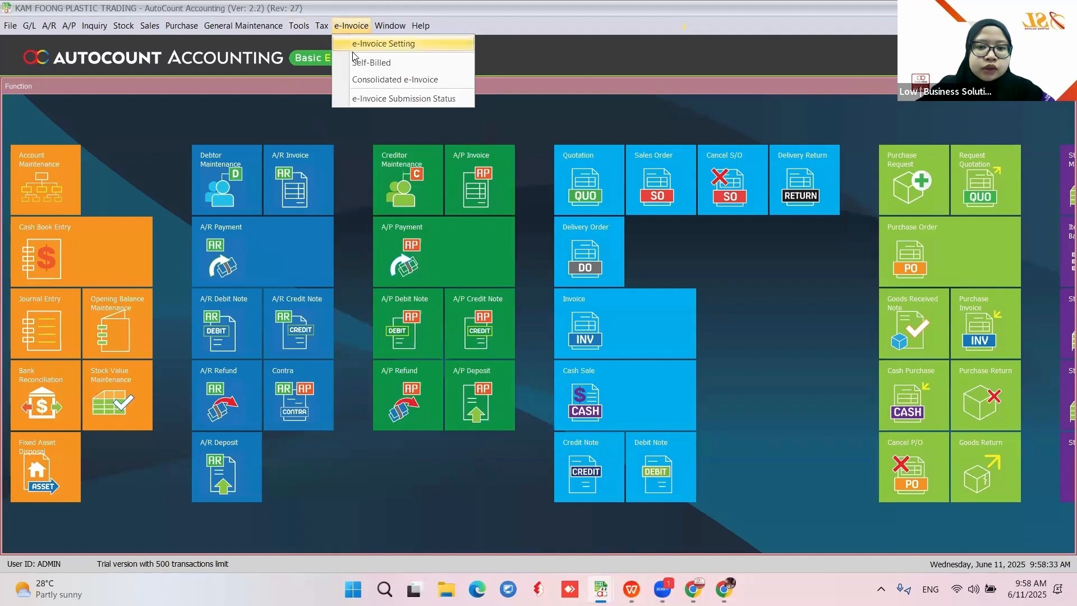
click(359, 41)
click(402, 253)
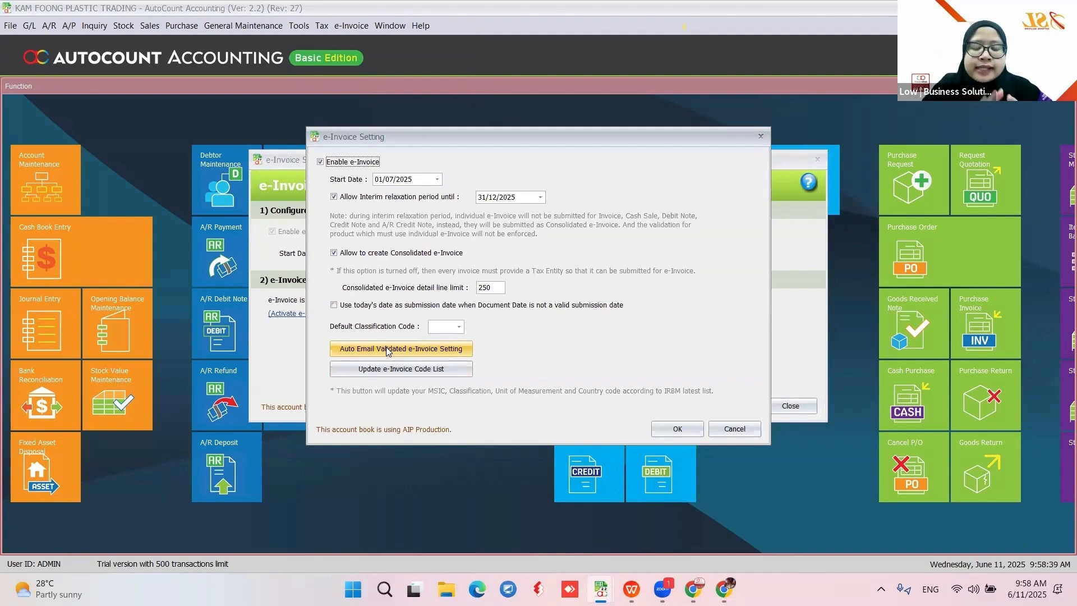
click(445, 352)
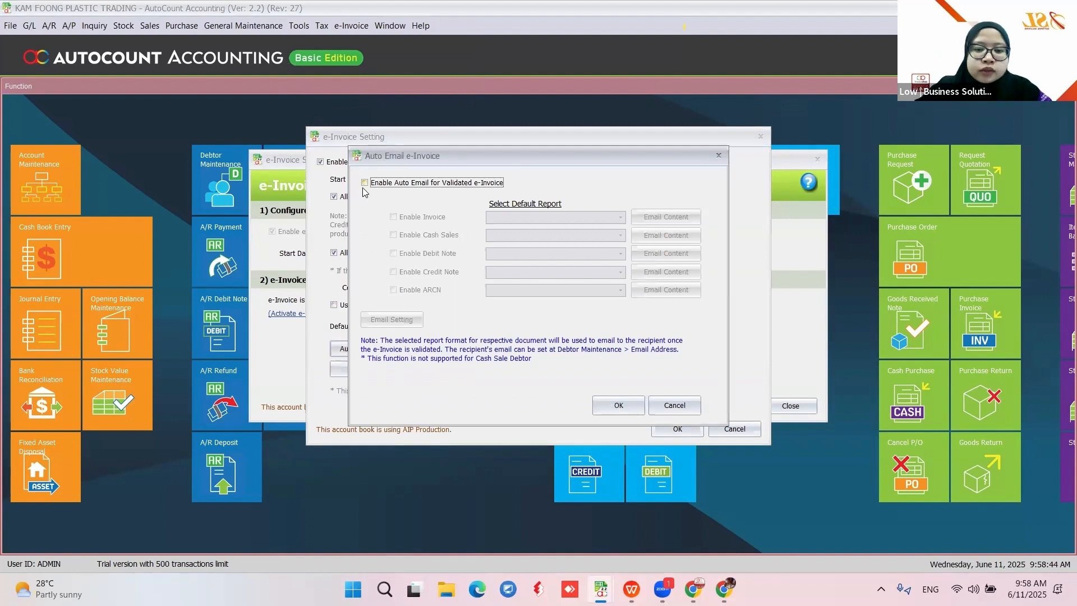
Enable auto-email for validated e-Invoices, sending invoices with the Invoice (Malaysia e-Invoice) report
click(365, 183)
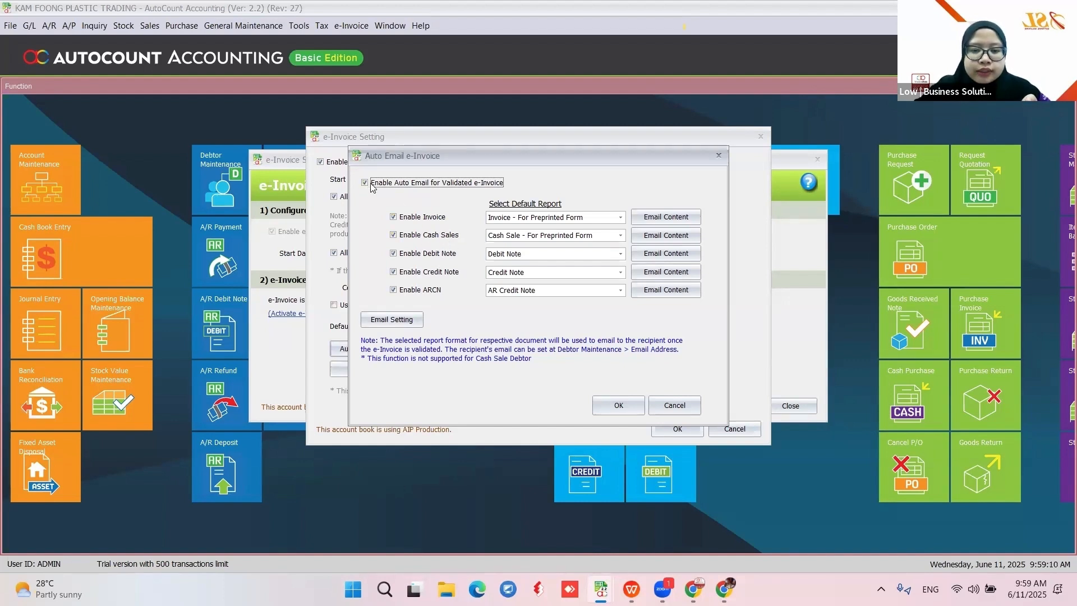
click(557, 220)
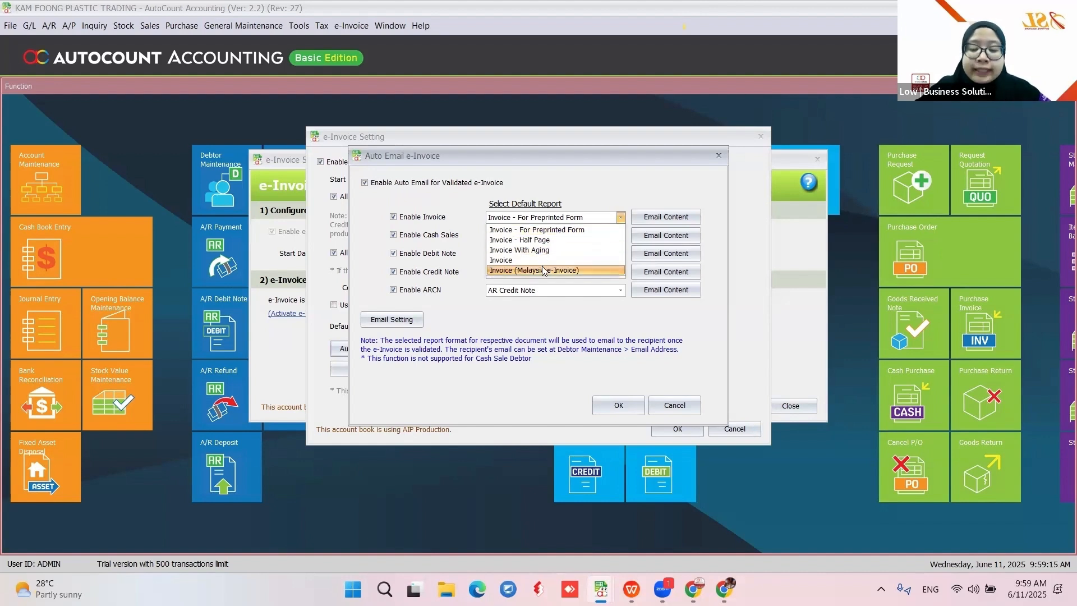
click(544, 270)
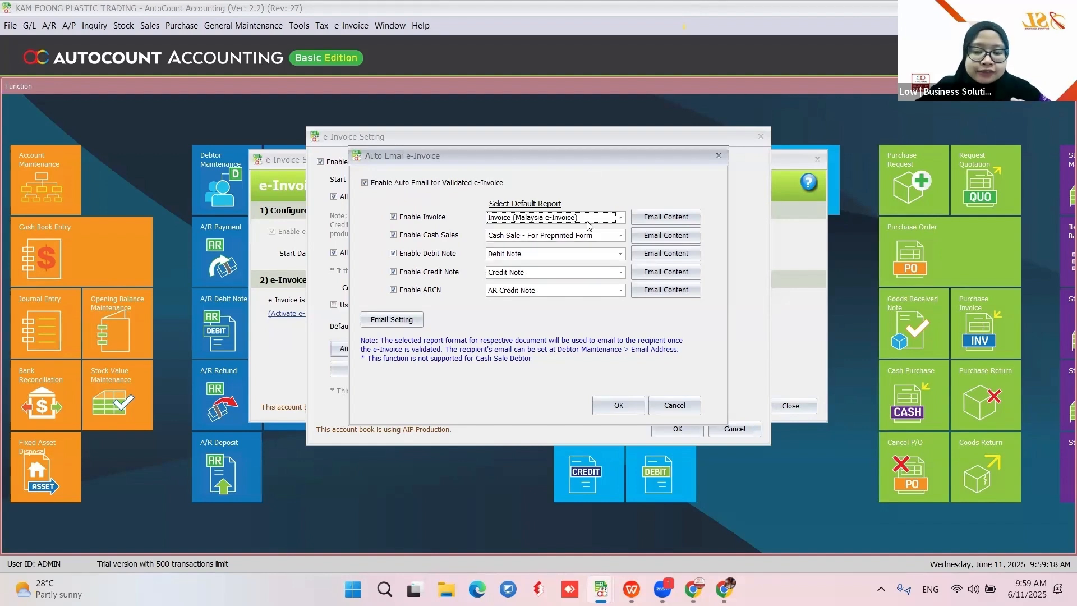
click(589, 225)
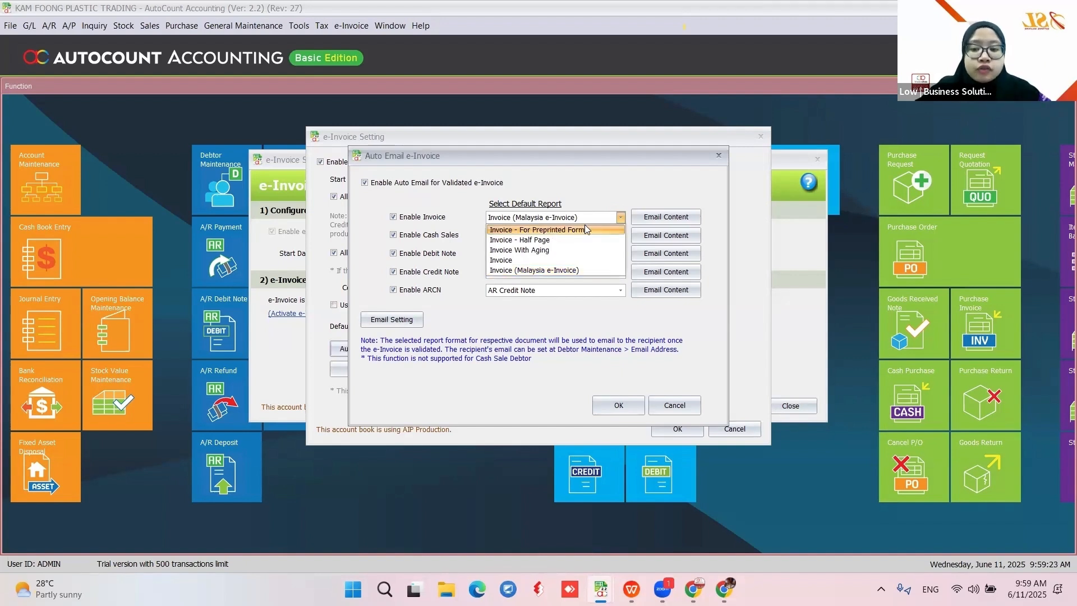
click(599, 180)
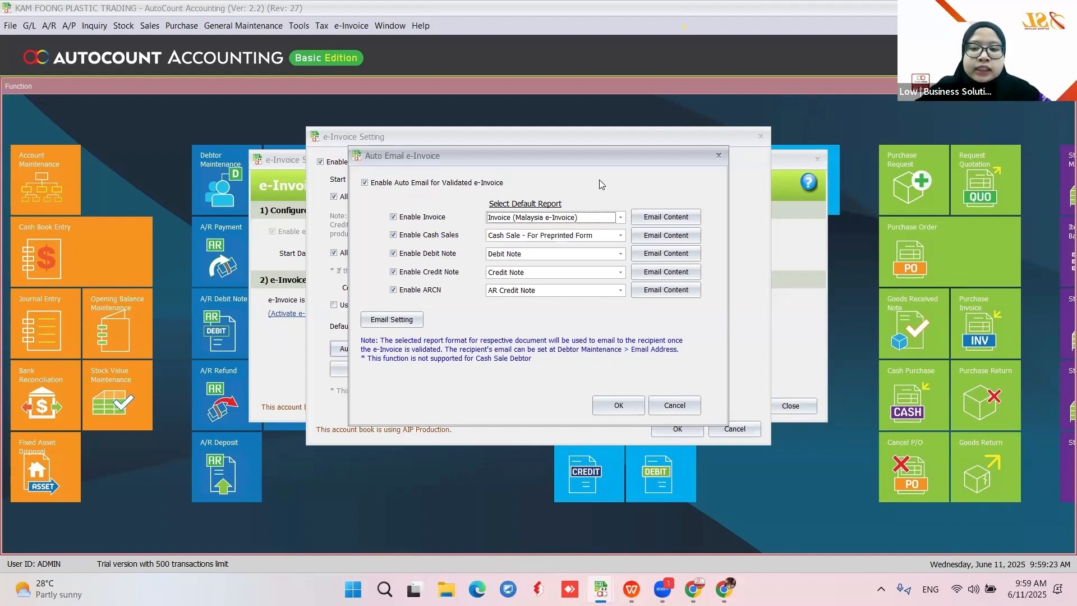
Close the Mail Setting dialog unchanged, then close Auto Email e-Invoice, saving the auto-email changes
click(392, 319)
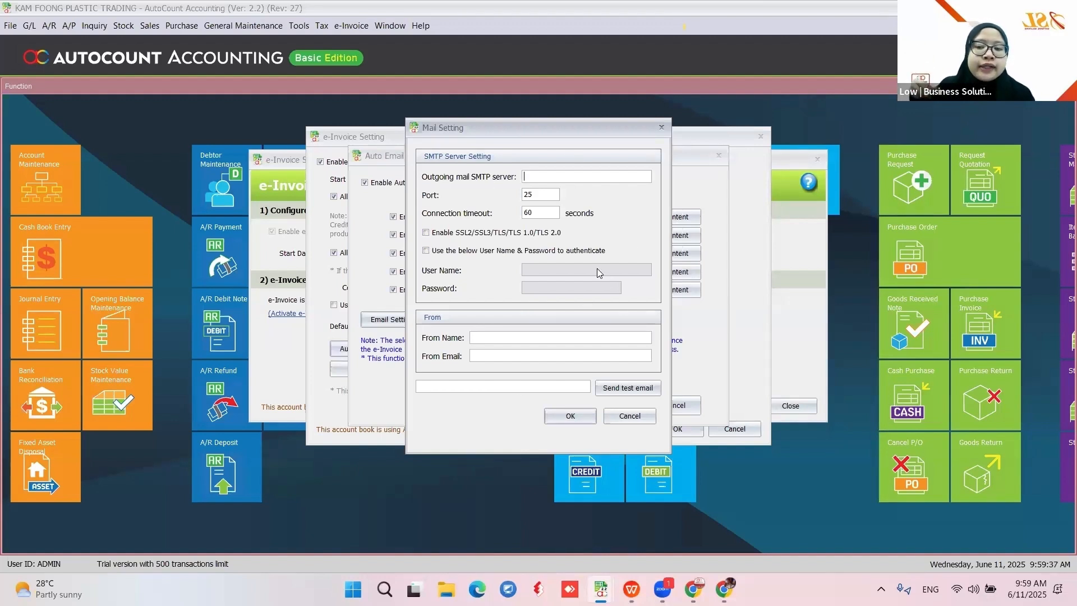
click(631, 415)
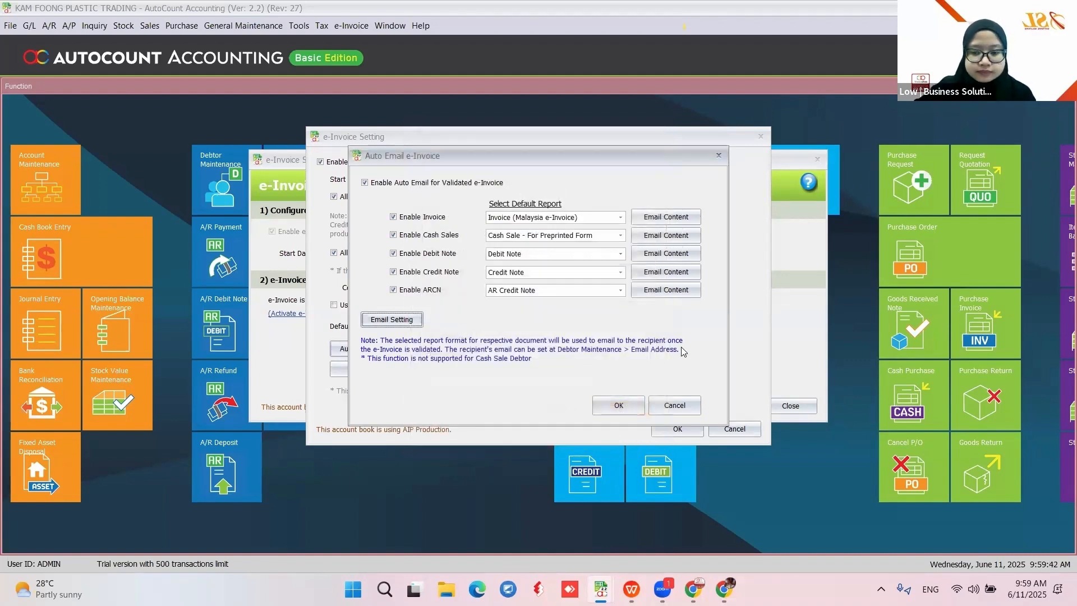
click(673, 407)
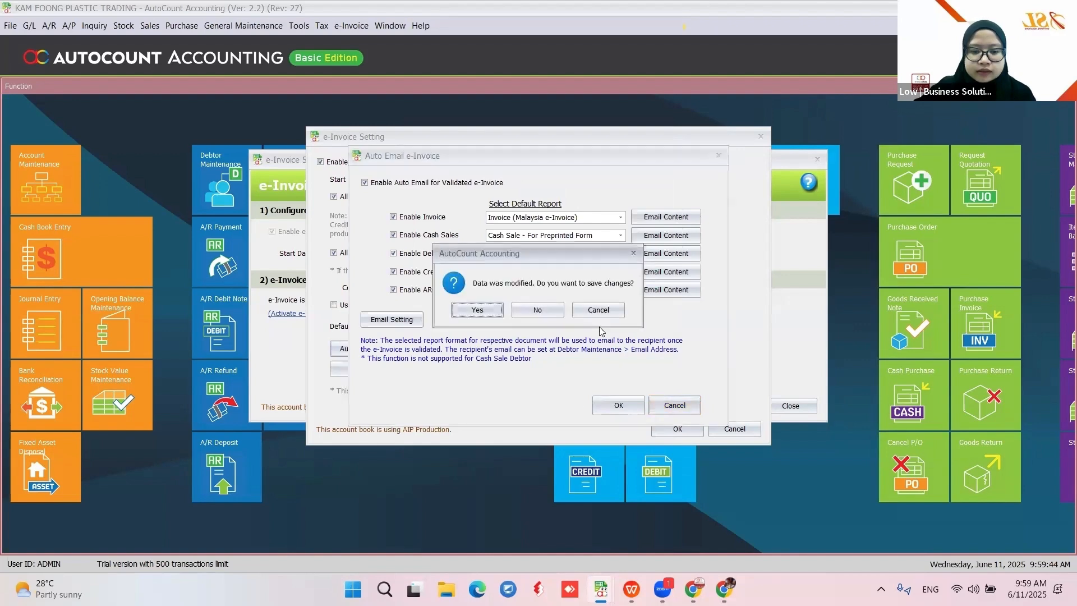
click(547, 312)
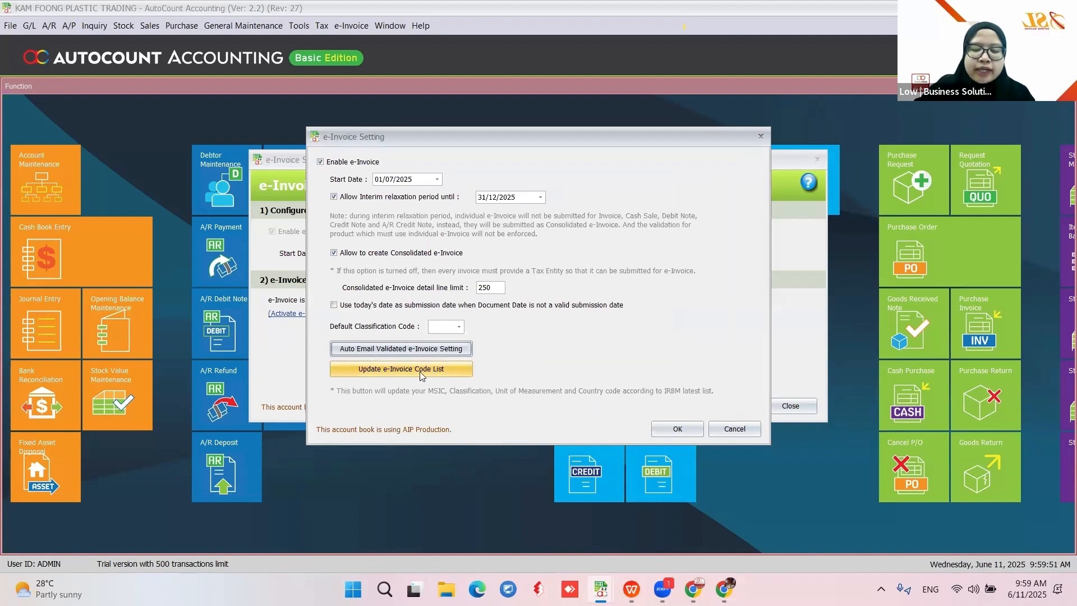
Update the e-Invoice code list to IRBM's latest codes, then close the detailed e-Invoice Setting dialog
click(365, 372)
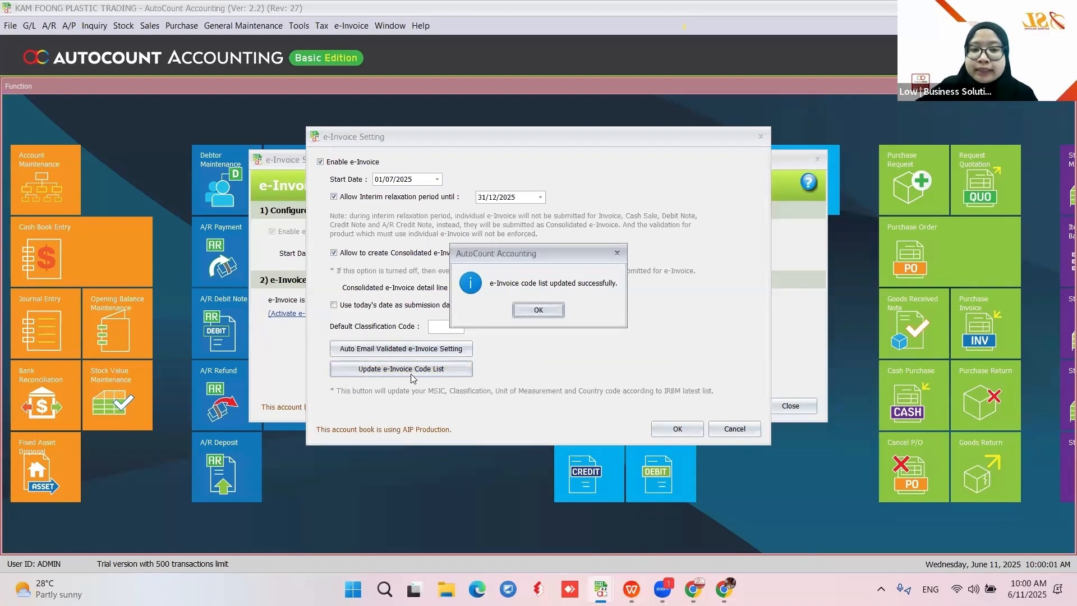
click(538, 309)
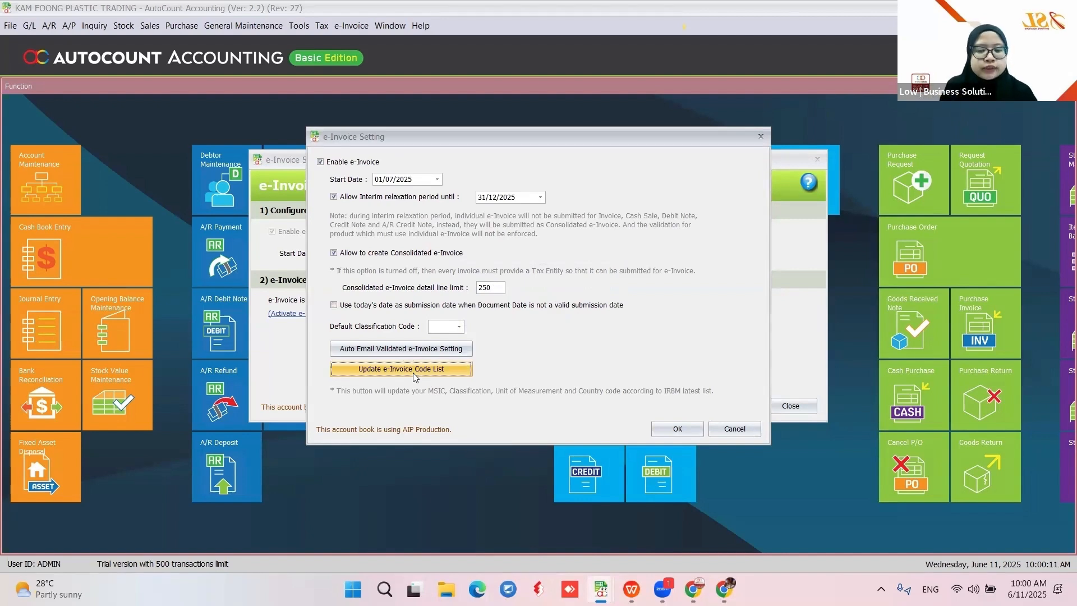
click(413, 372)
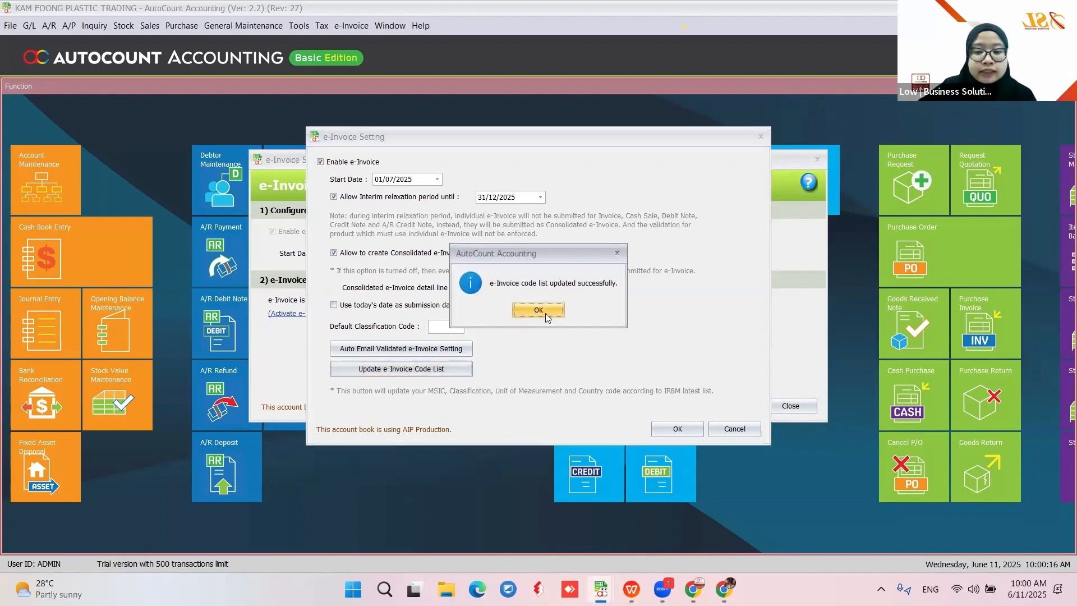
click(545, 312)
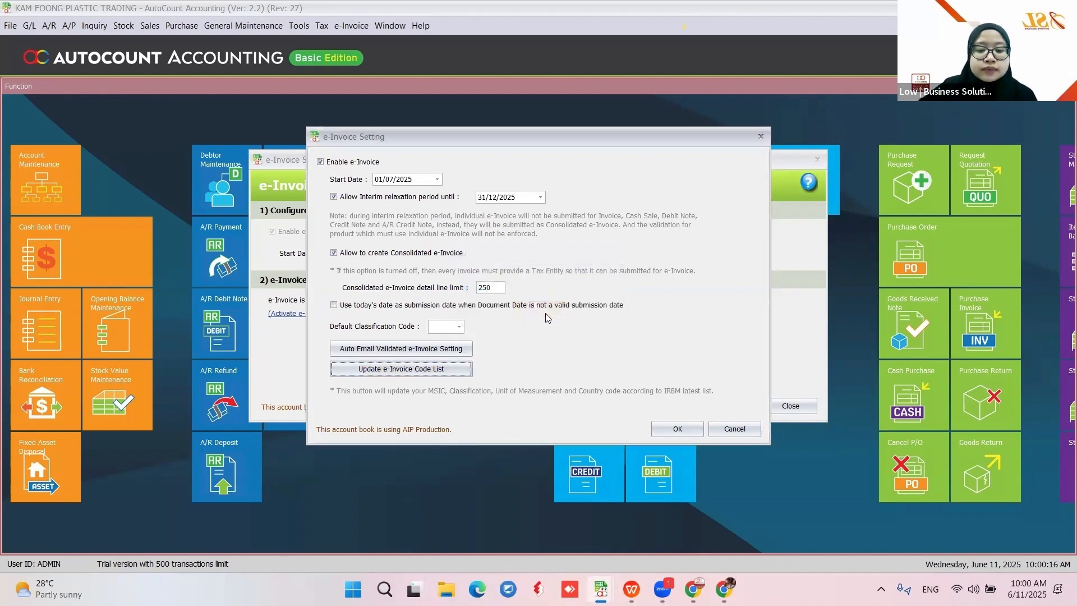
click(725, 429)
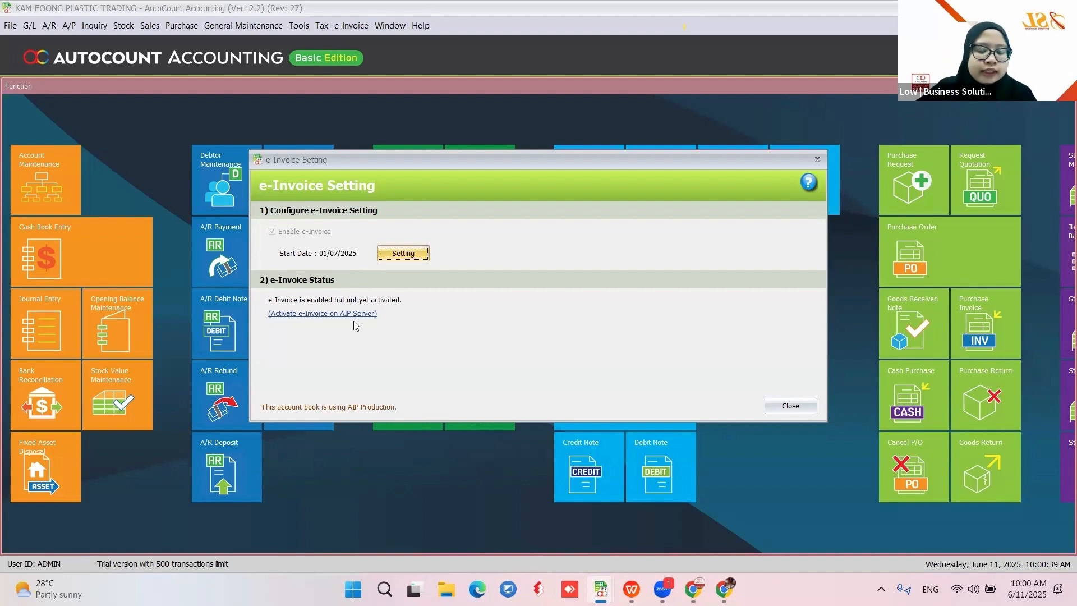
From the Activate e-Invoice on AIP Server dialog, open a blank Create New Tax Entity form
click(321, 313)
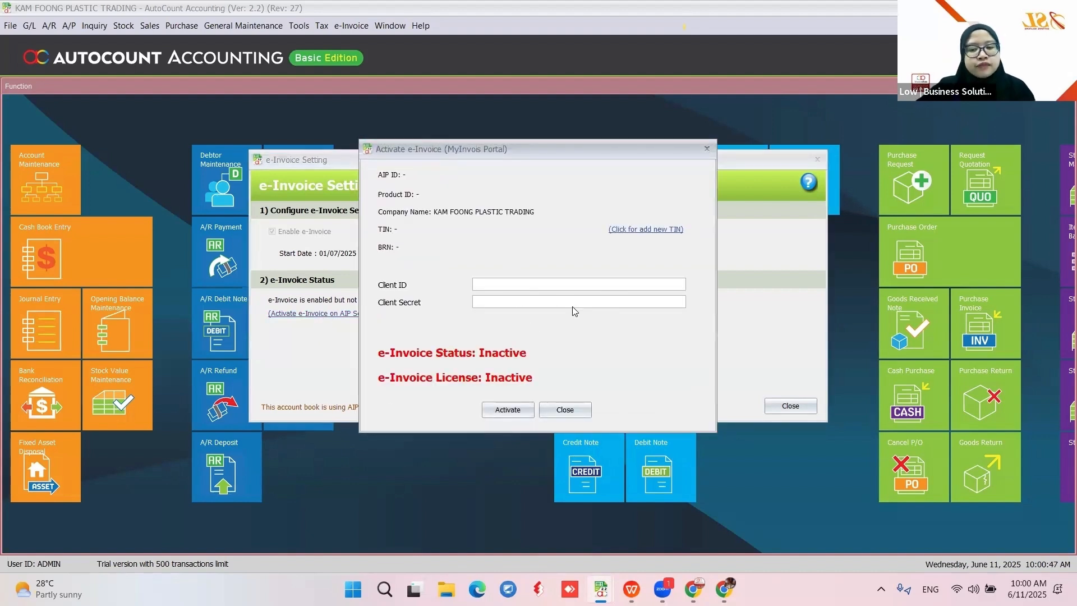
click(495, 287)
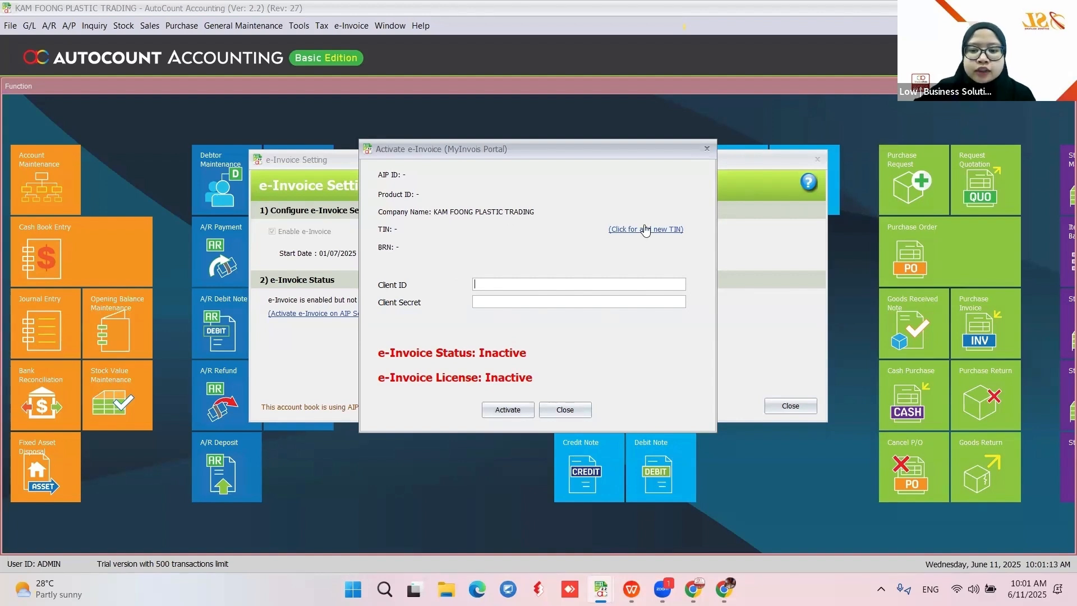
click(626, 230)
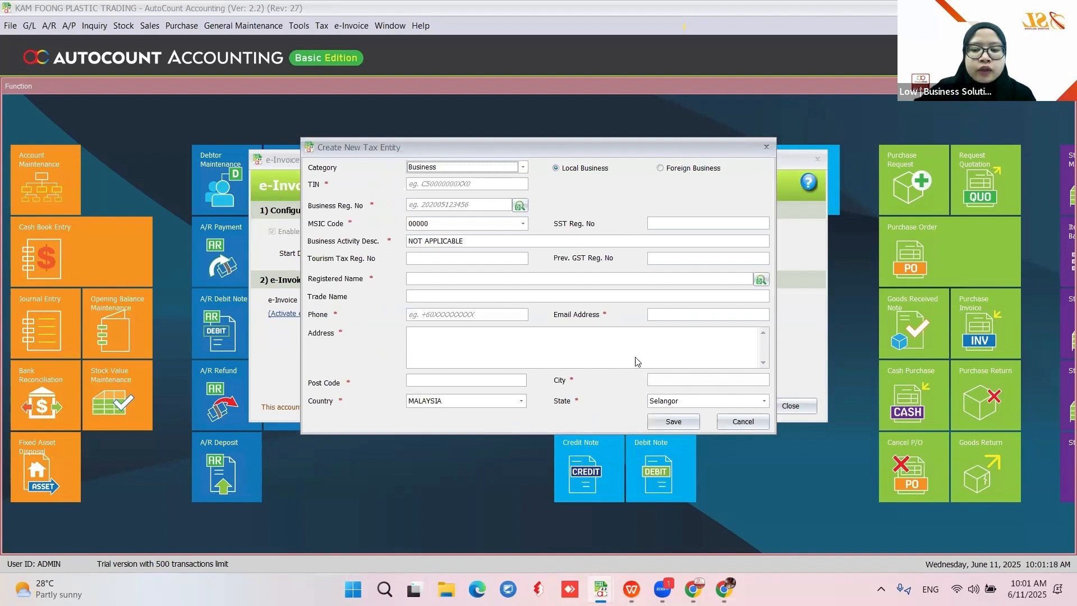
Keep Business as the tax entity category, then discard the form and close the activation dialog
click(446, 170)
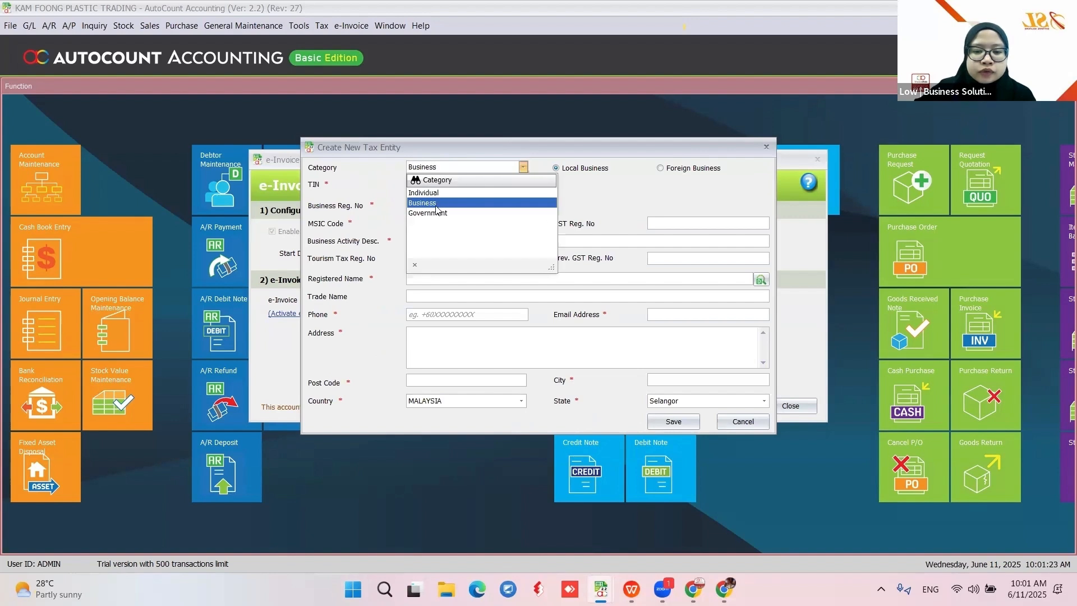
click(430, 203)
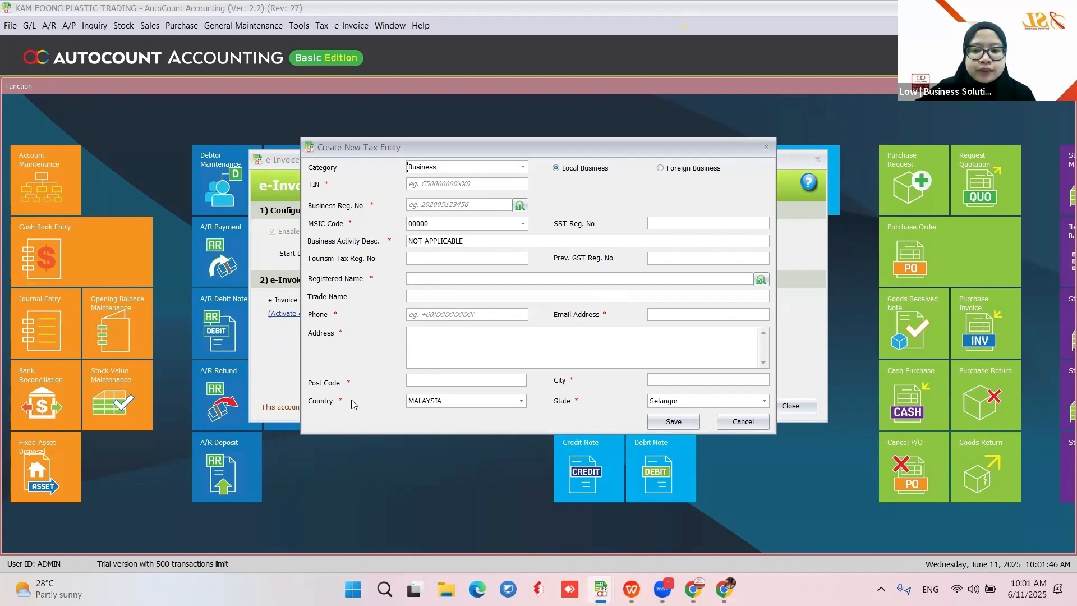
click(724, 427)
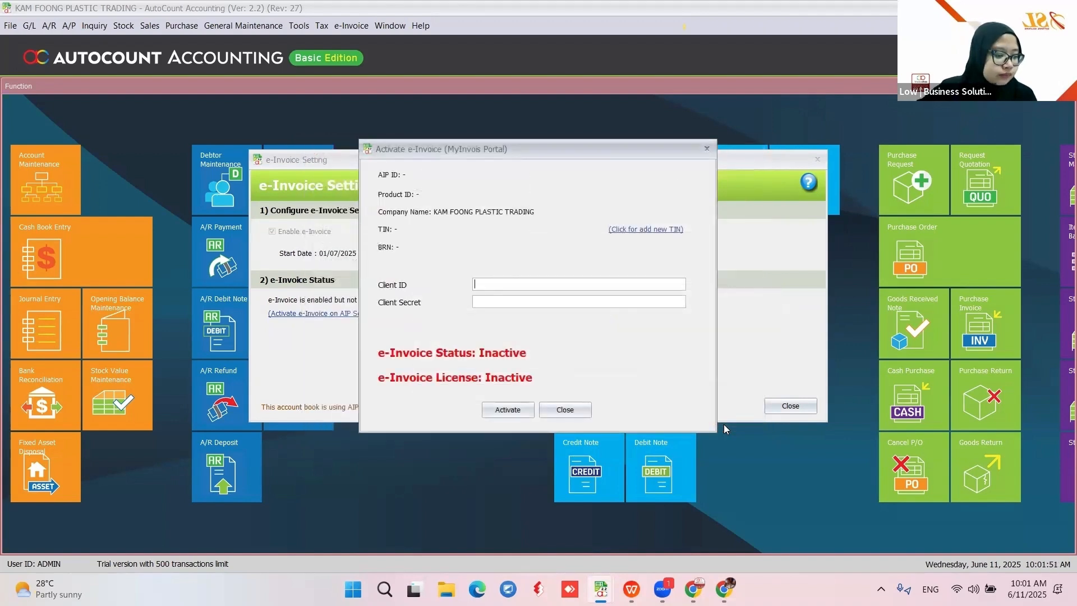
click(580, 409)
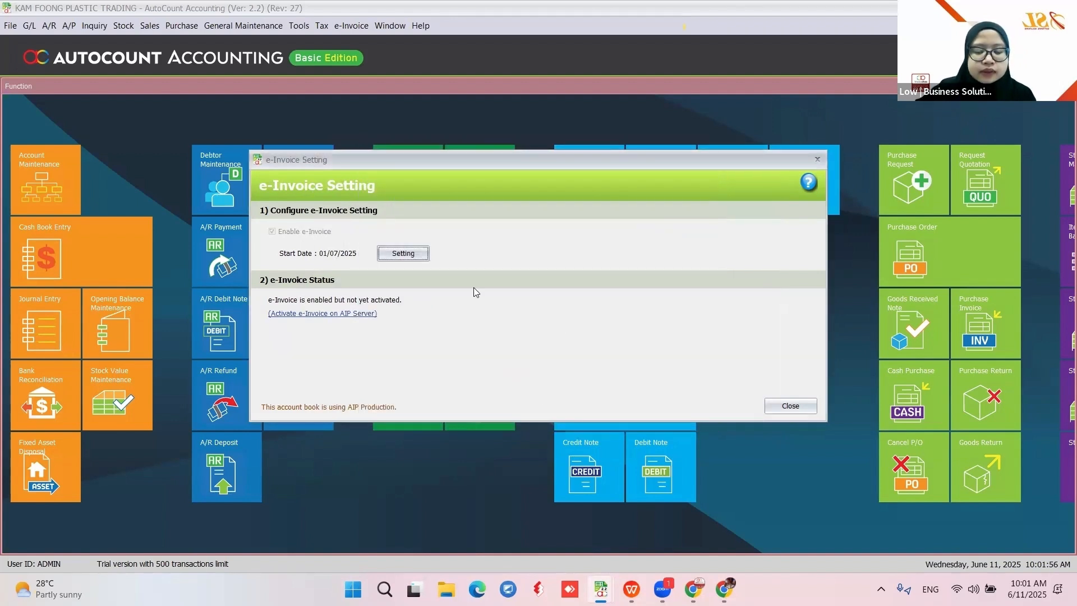
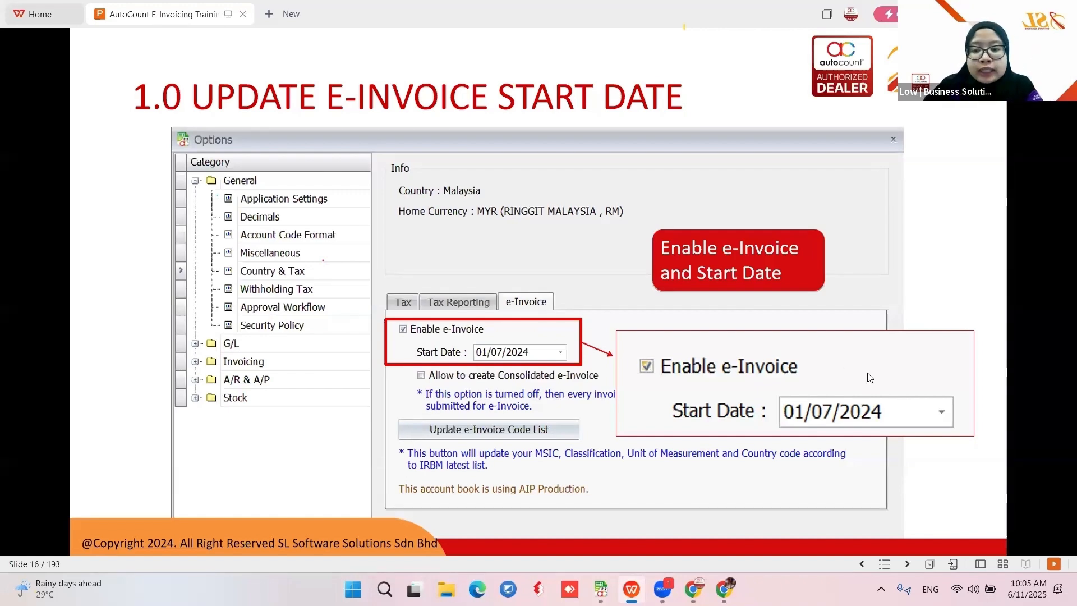
Advance the slideshow to the Step 2 'Update Buyer TIN Information' section slide
click(989, 383)
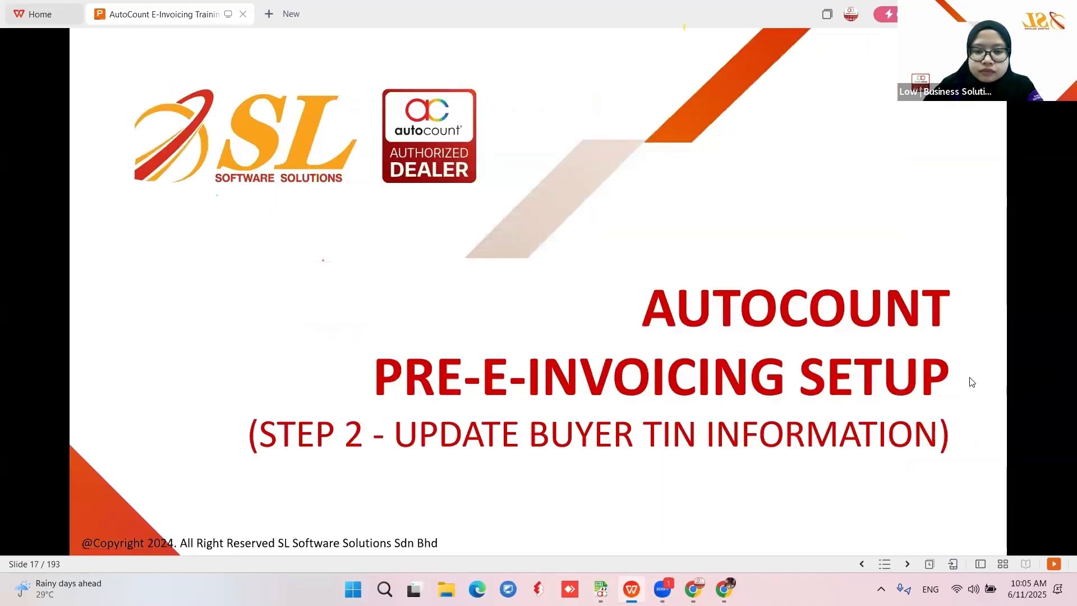
Advance to slide 18, which lists the four ways to update buyer TIN, then return to AutoCount
click(969, 378)
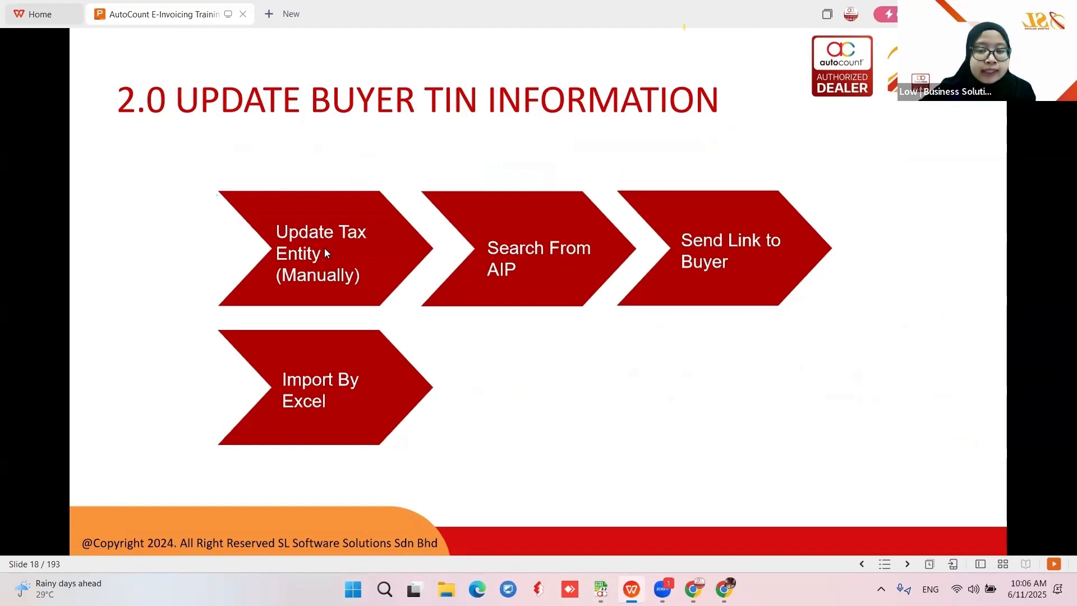
right_click(499, 242)
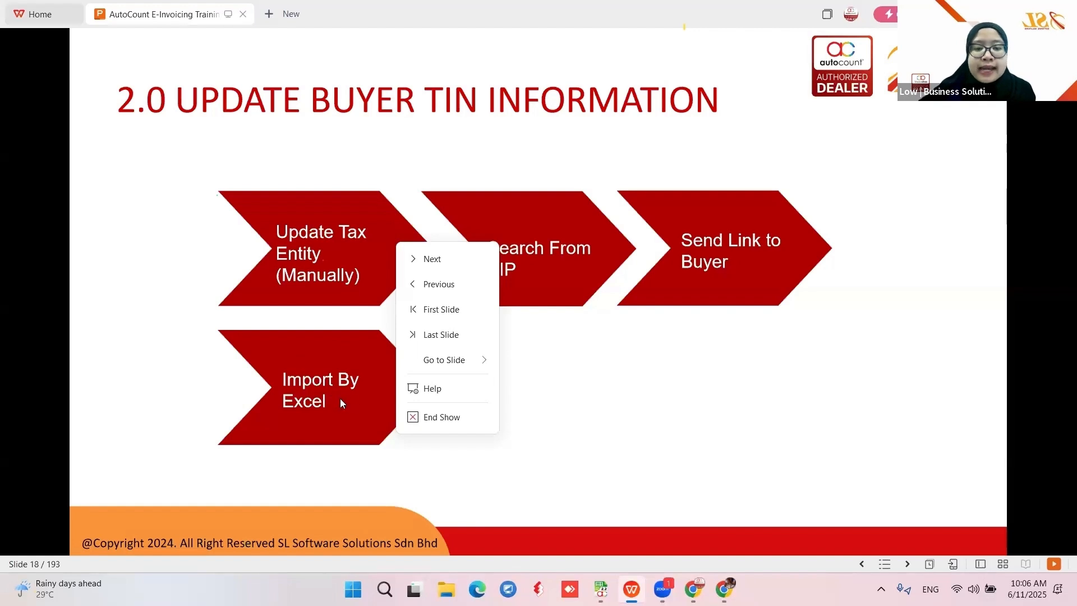
click(601, 589)
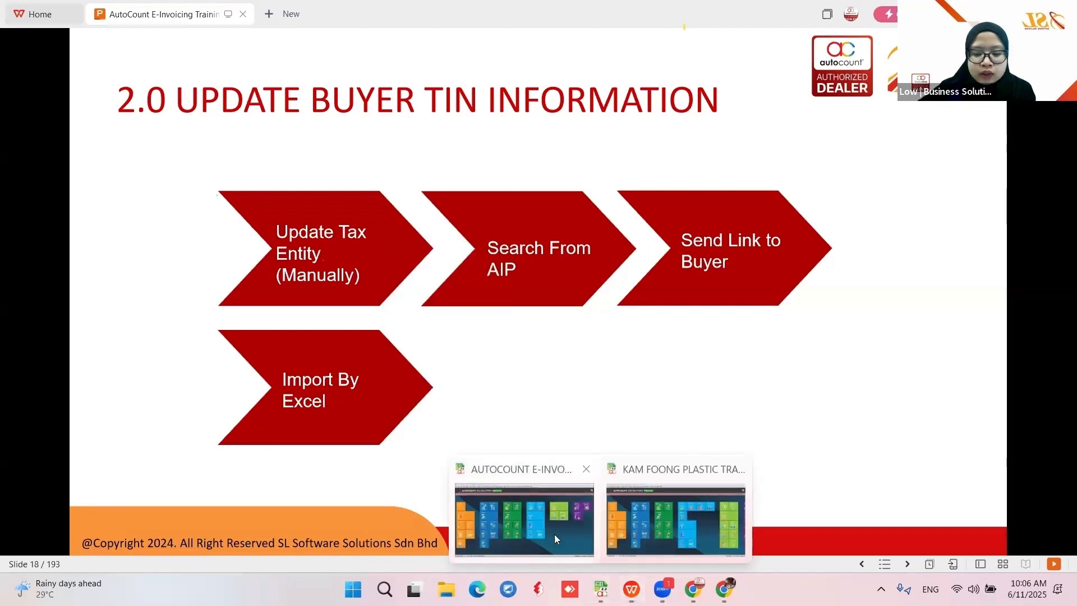
In AutoCount, review the Tax Entity Maintenance list of 27 records, then close it
click(551, 544)
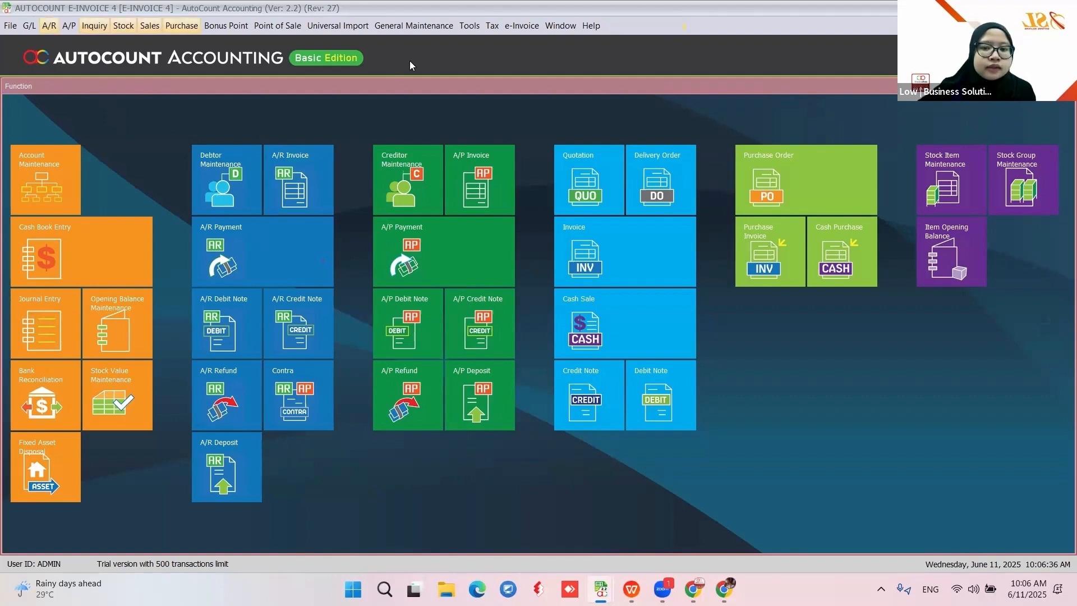
click(498, 27)
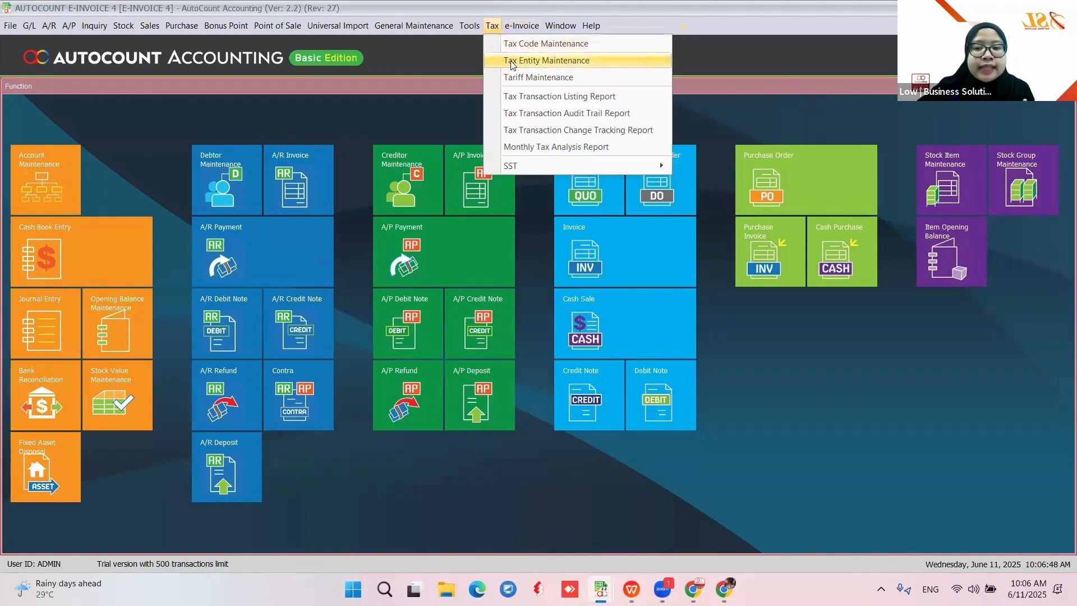
click(539, 61)
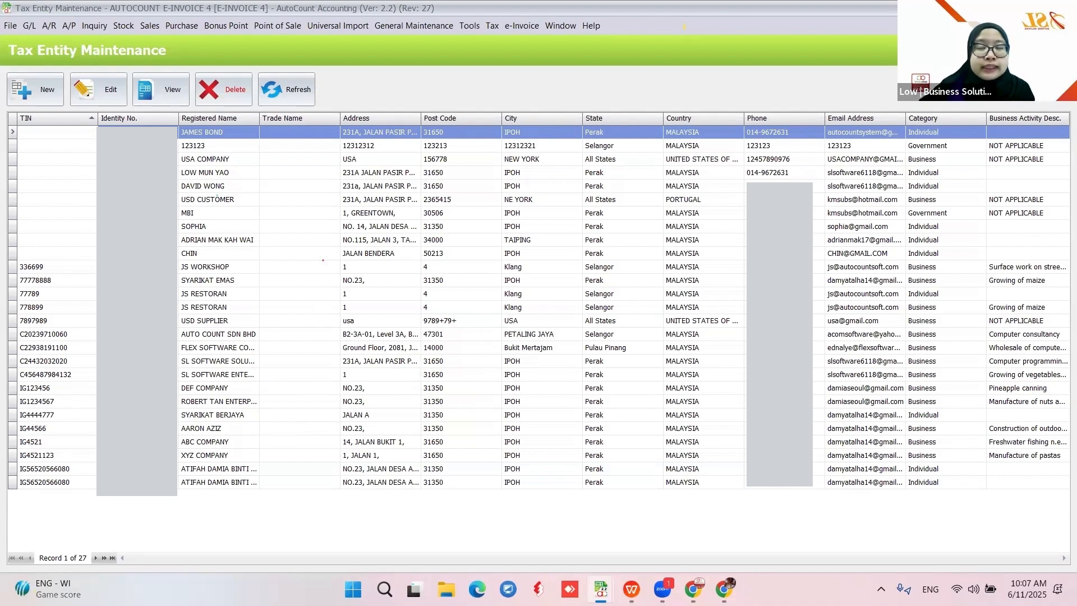
click(1064, 8)
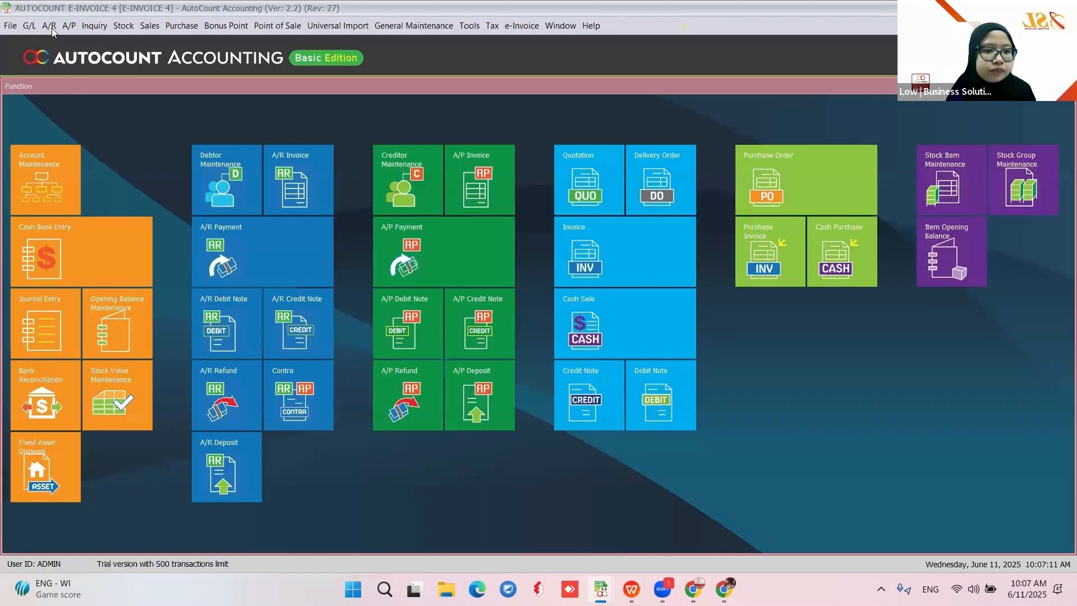
click(52, 27)
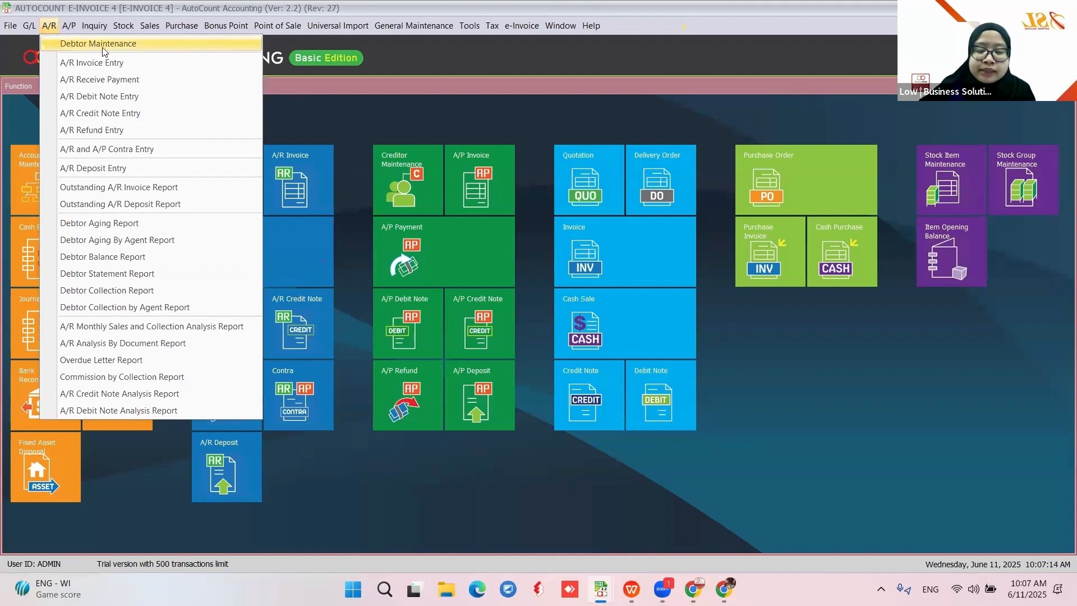
Edit debtor 000-S002 SL SOFTWARE SOLUTIONS SDN BHD and show its Tax Entity/TIN choices
click(143, 40)
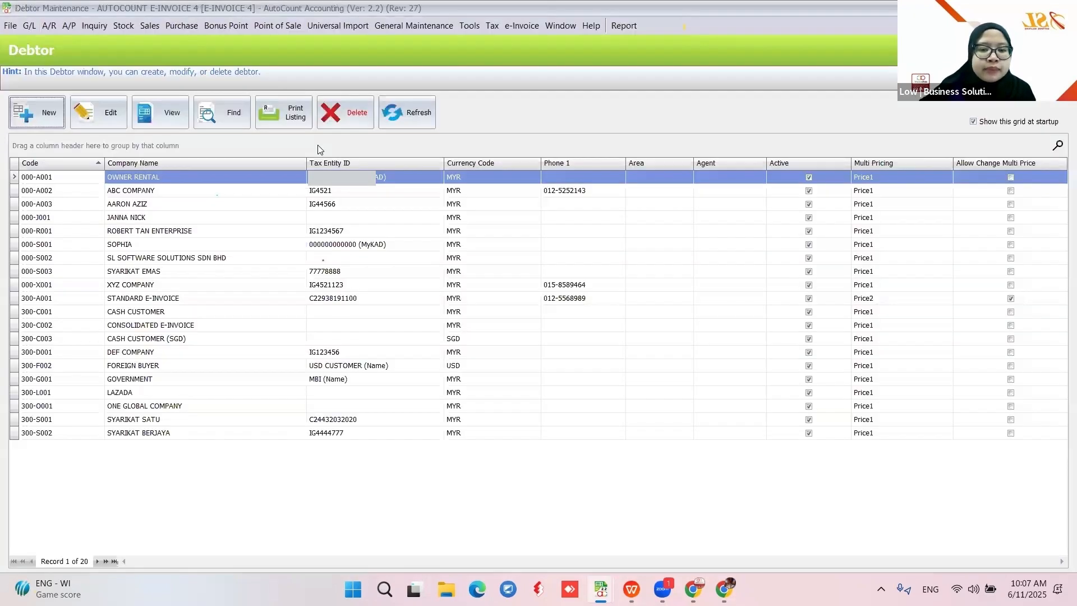
click(163, 259)
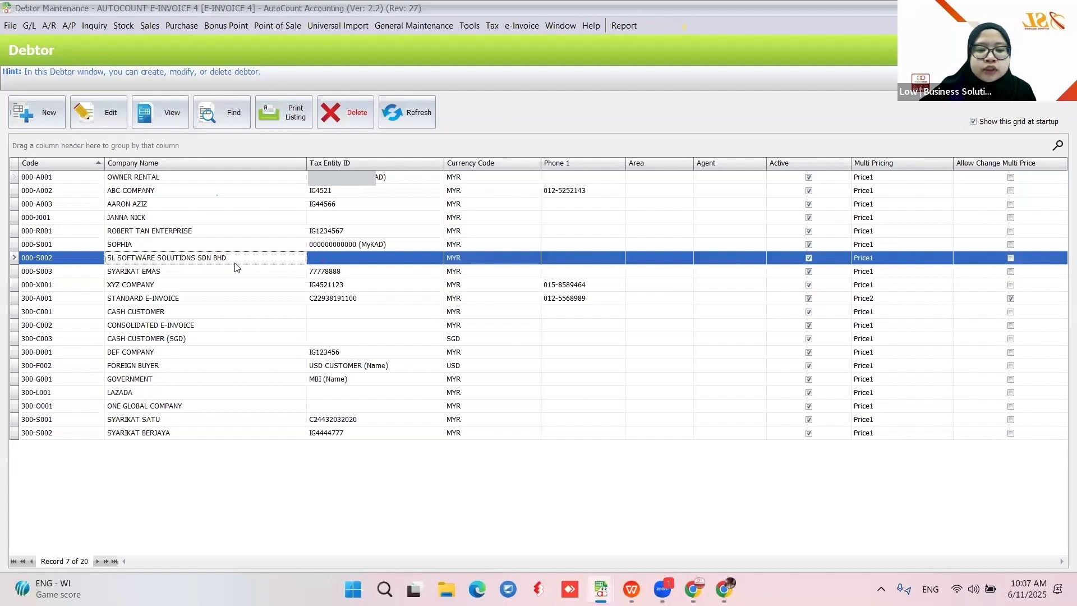
click(99, 112)
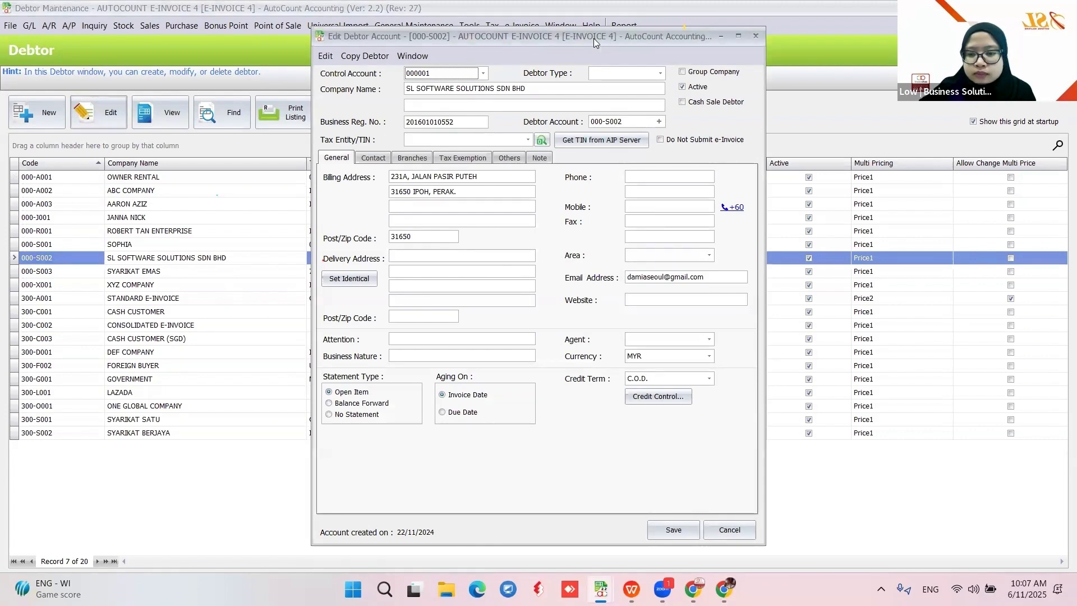
drag(594, 38, 586, 54)
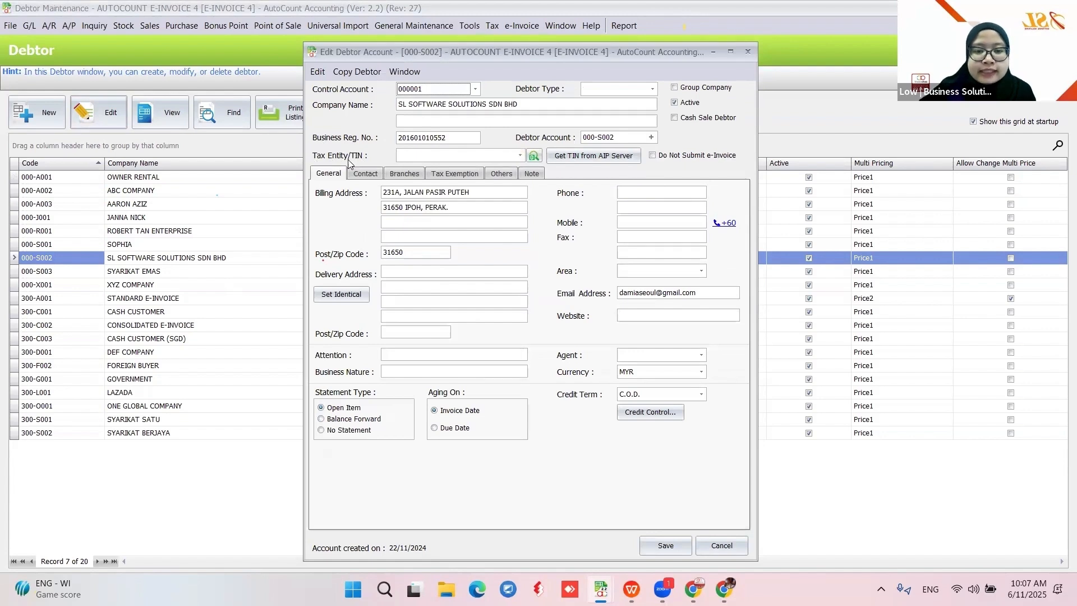
click(520, 156)
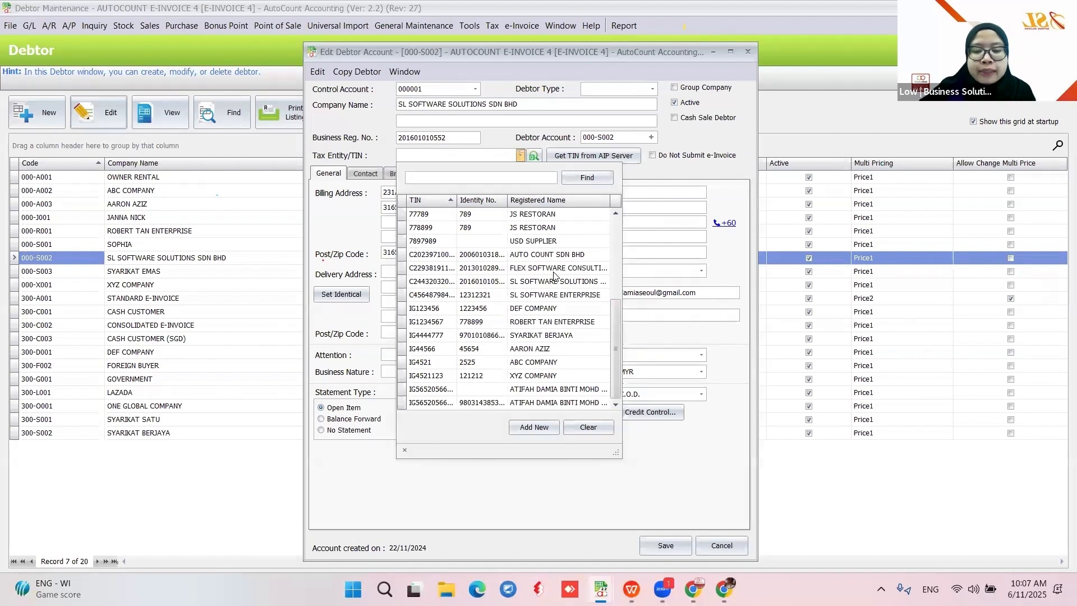
scroll(554, 275, up, 4)
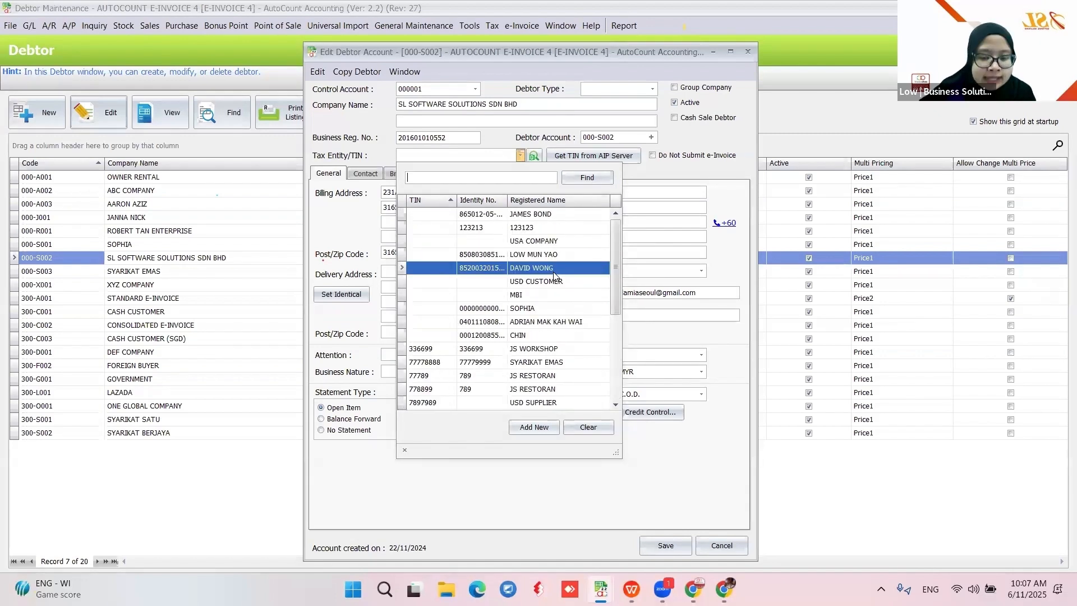
Add a new Business tax entity and fill its TIN from the Business Reg. No lookup
click(533, 430)
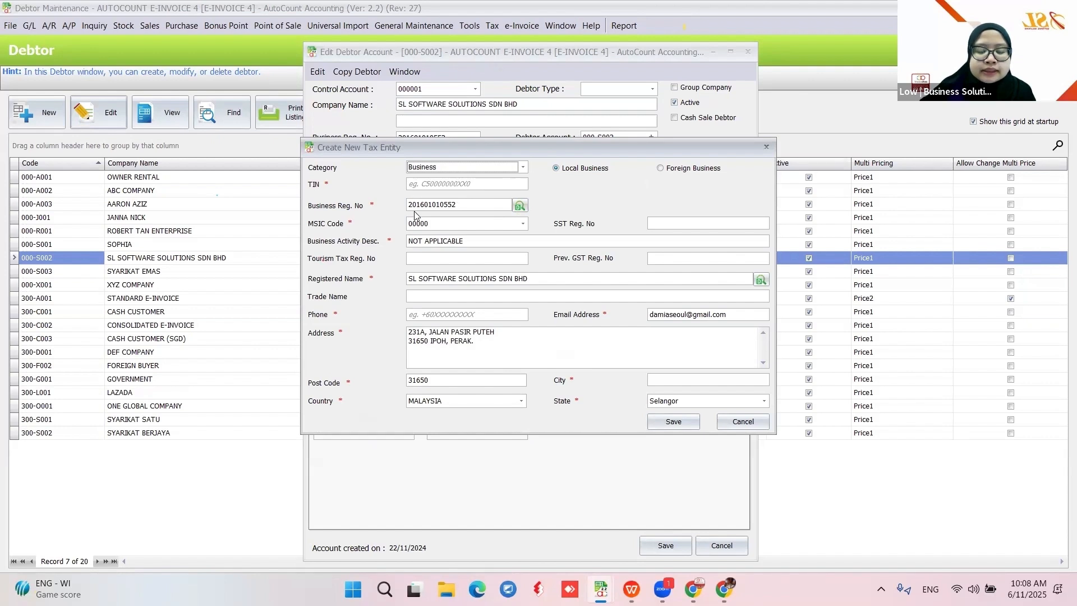
click(442, 172)
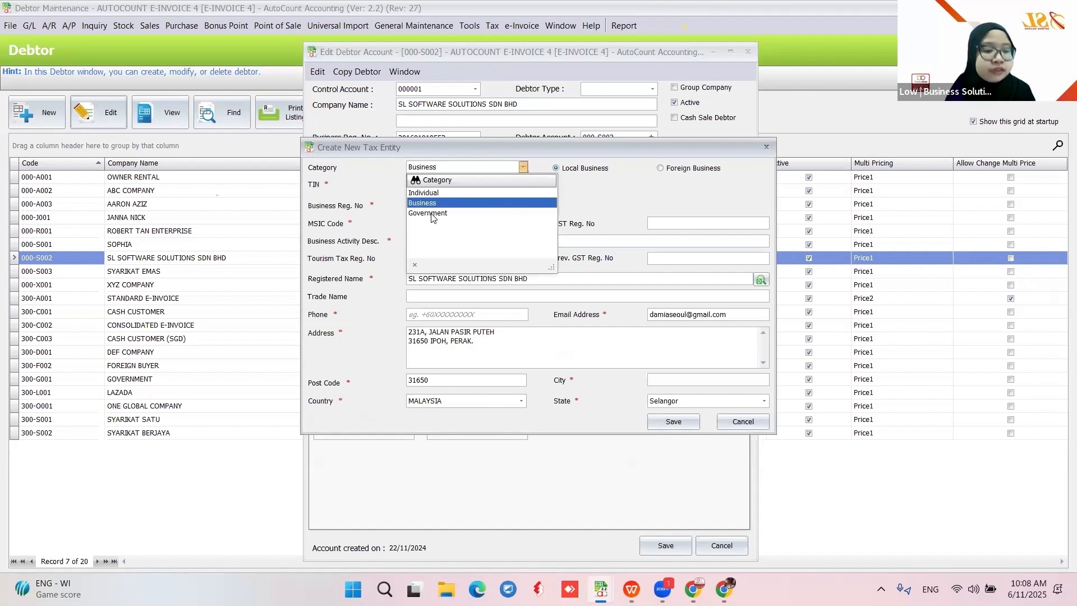
click(596, 211)
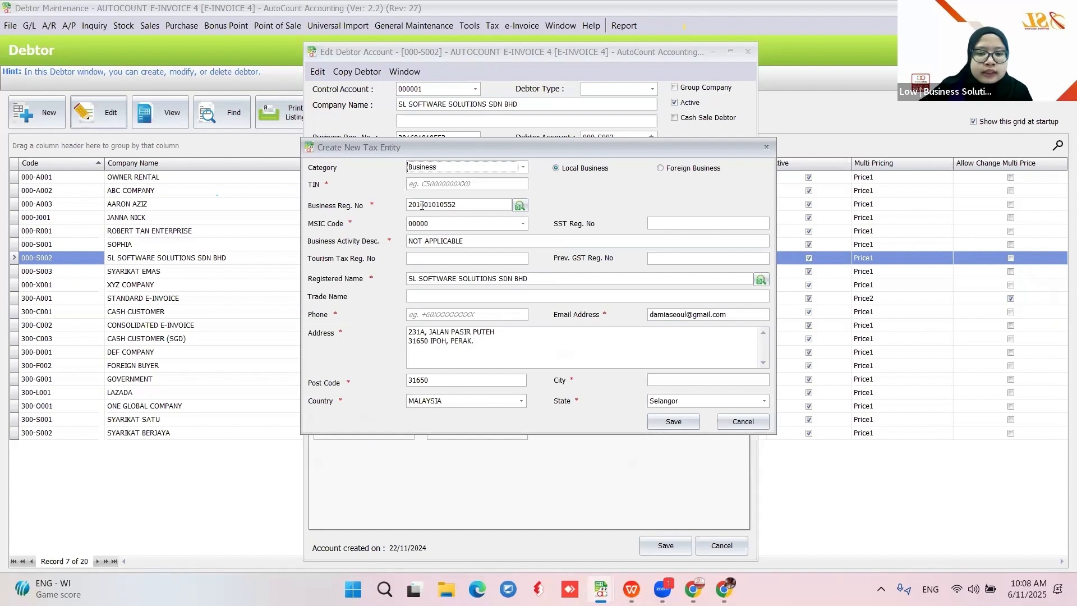
drag(505, 147, 500, 182)
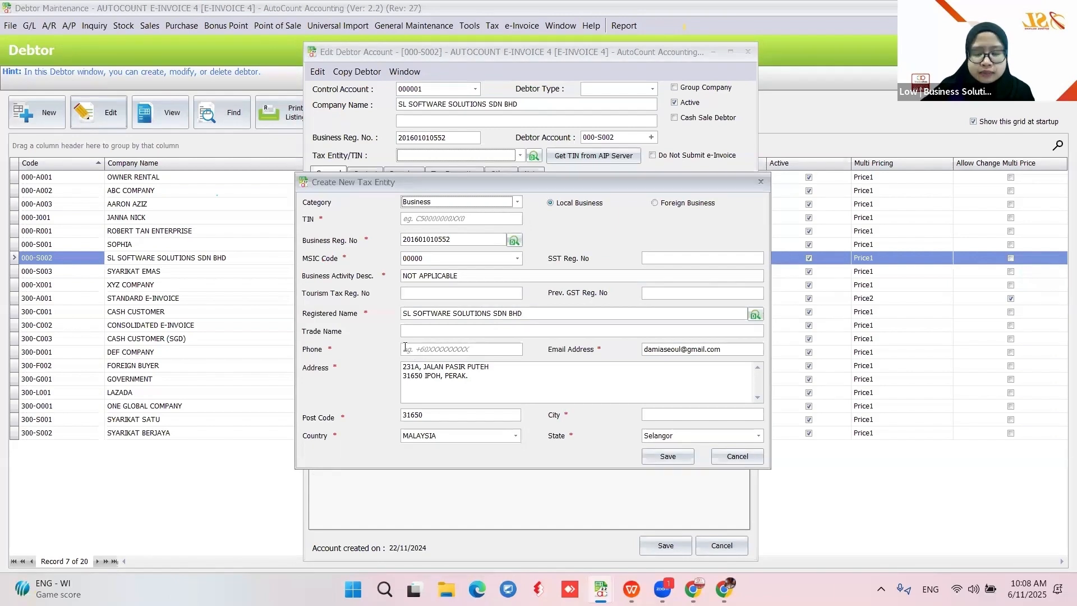
drag(522, 182, 538, 138)
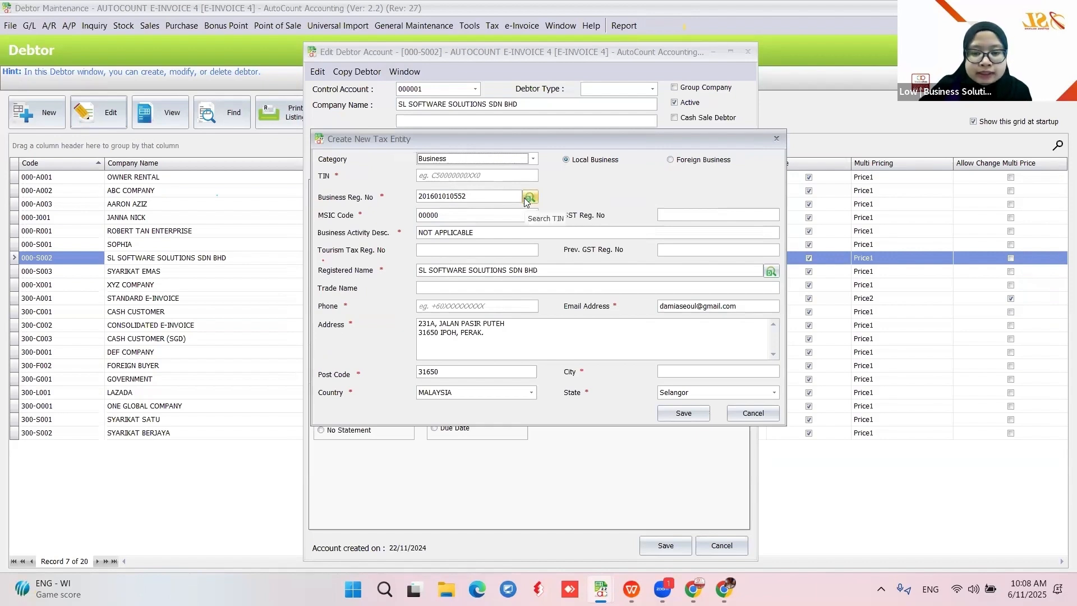
double_click(475, 197)
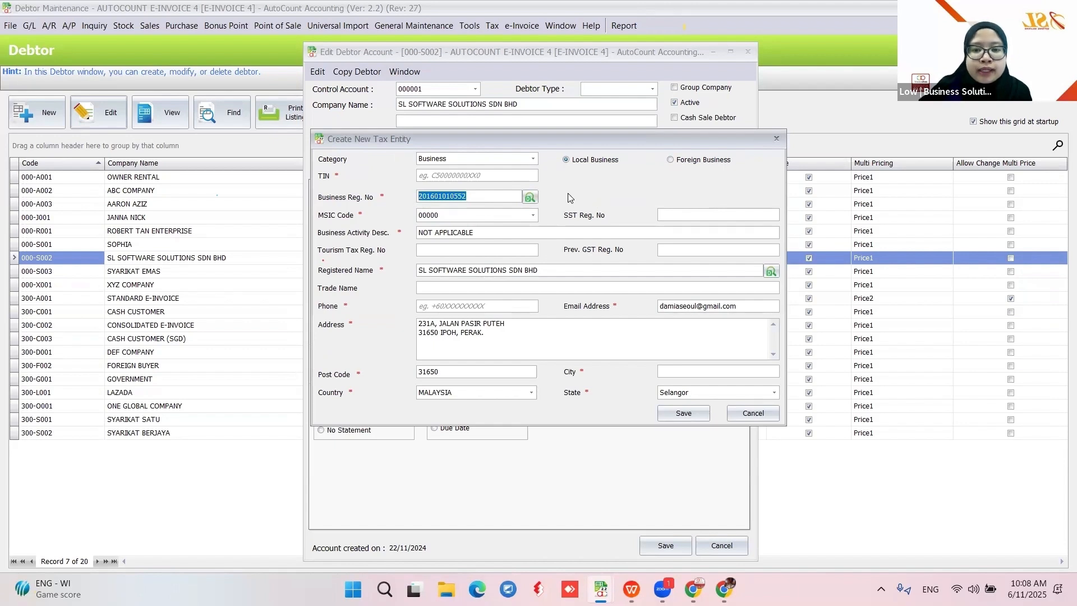
click(528, 200)
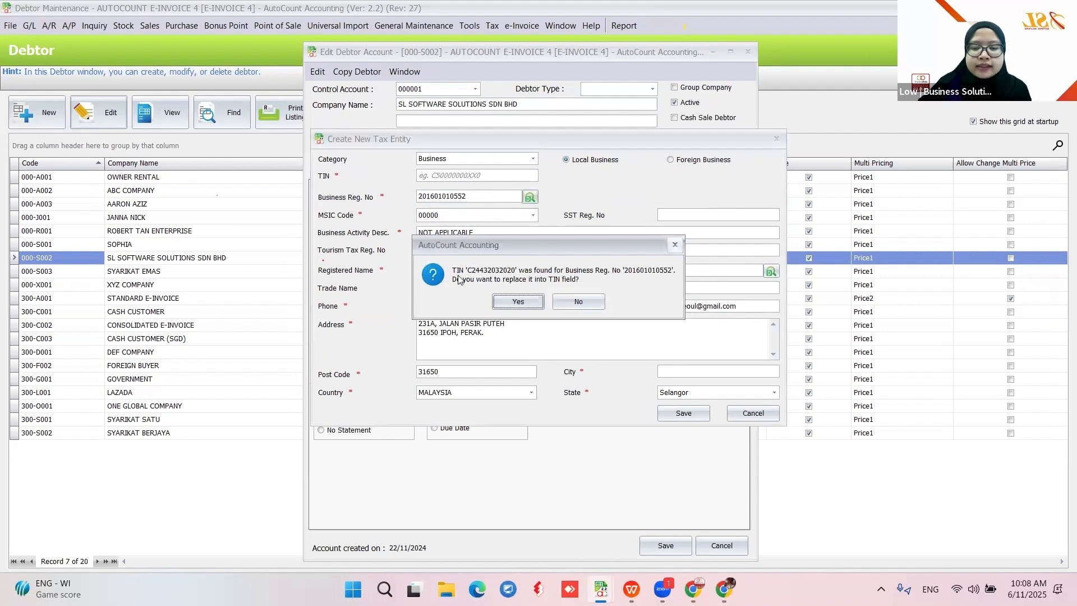
click(519, 302)
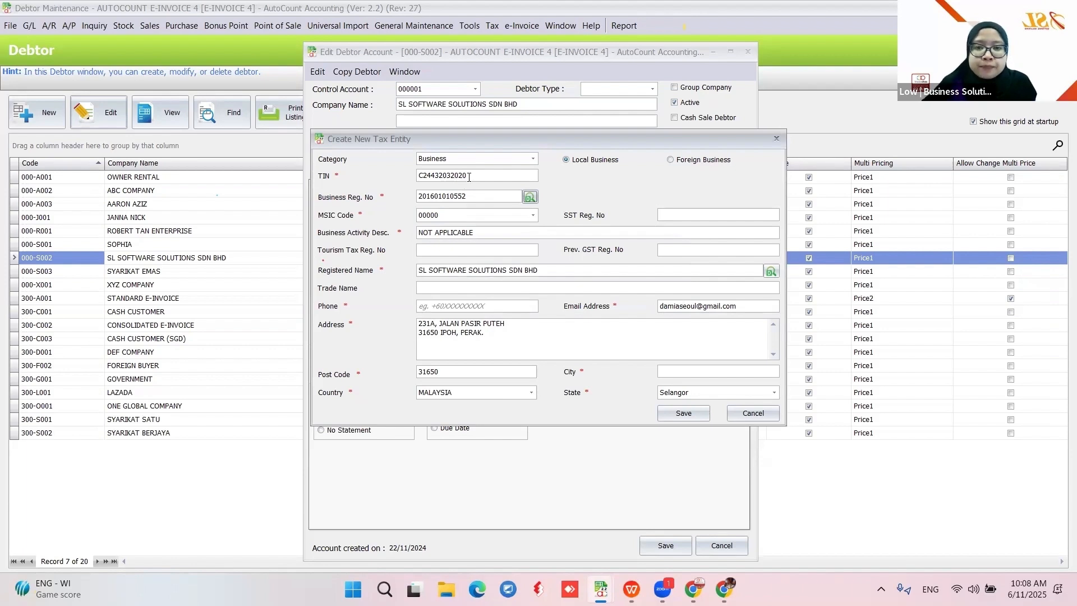
Set MSIC code 01133 (Growing of melons), enter the phone number, and remove the second address line
drag(528, 136, 495, 184)
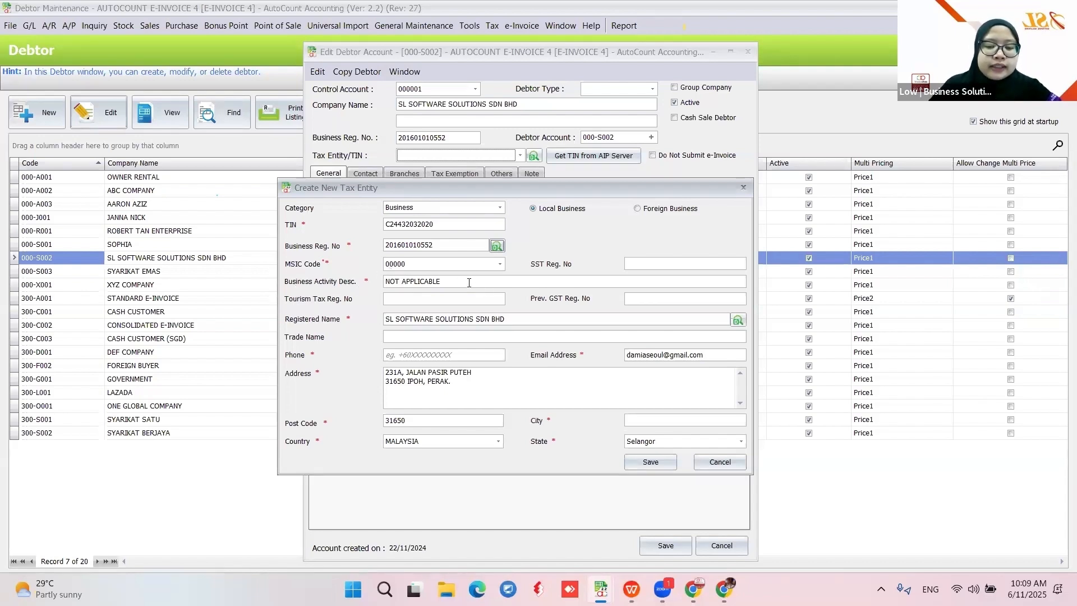
click(499, 264)
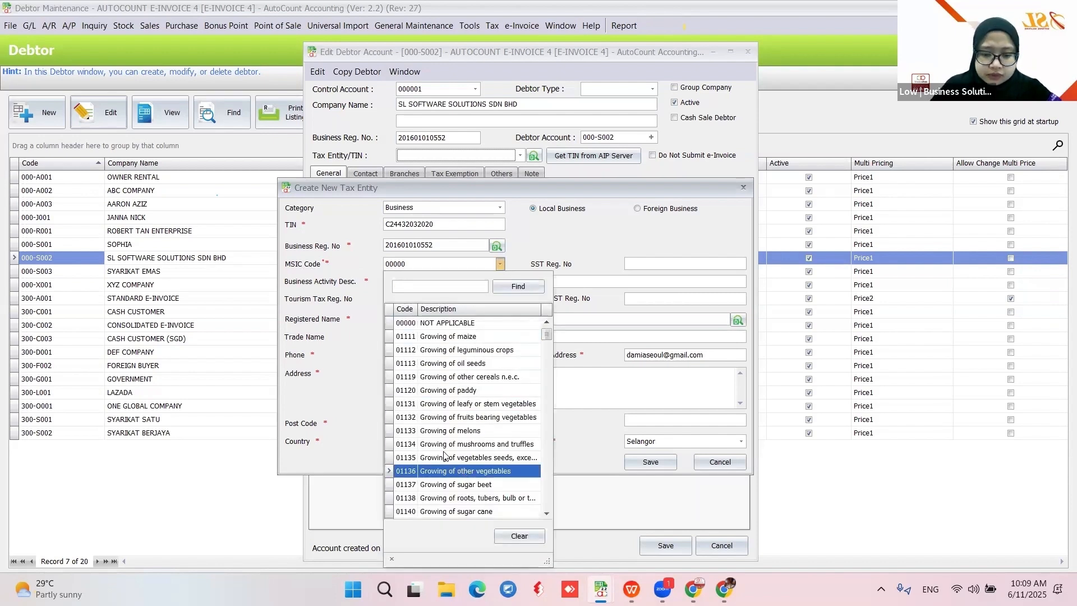
click(443, 431)
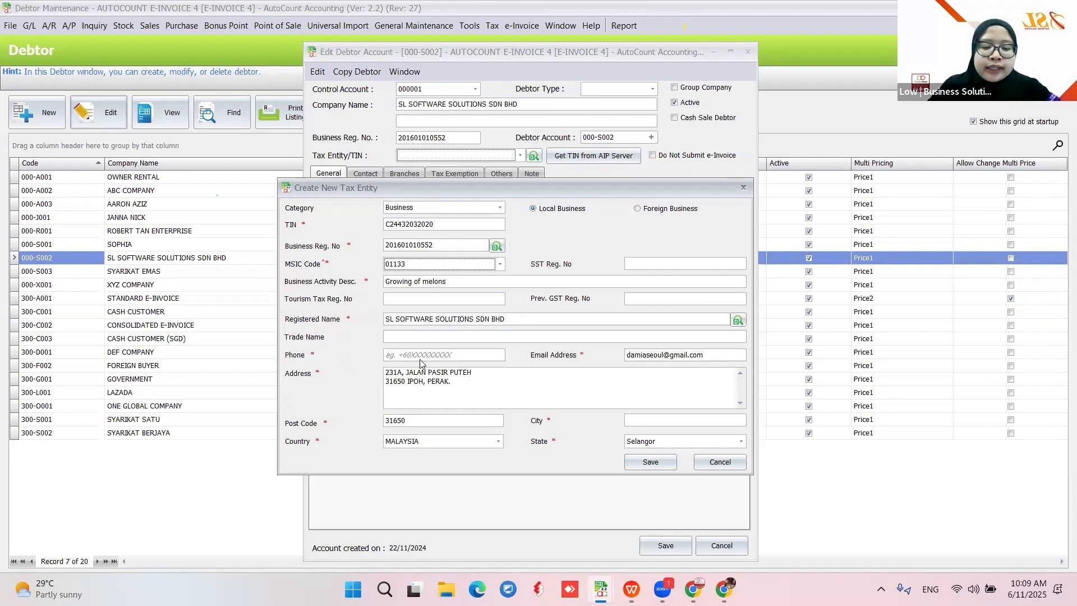
click(392, 355)
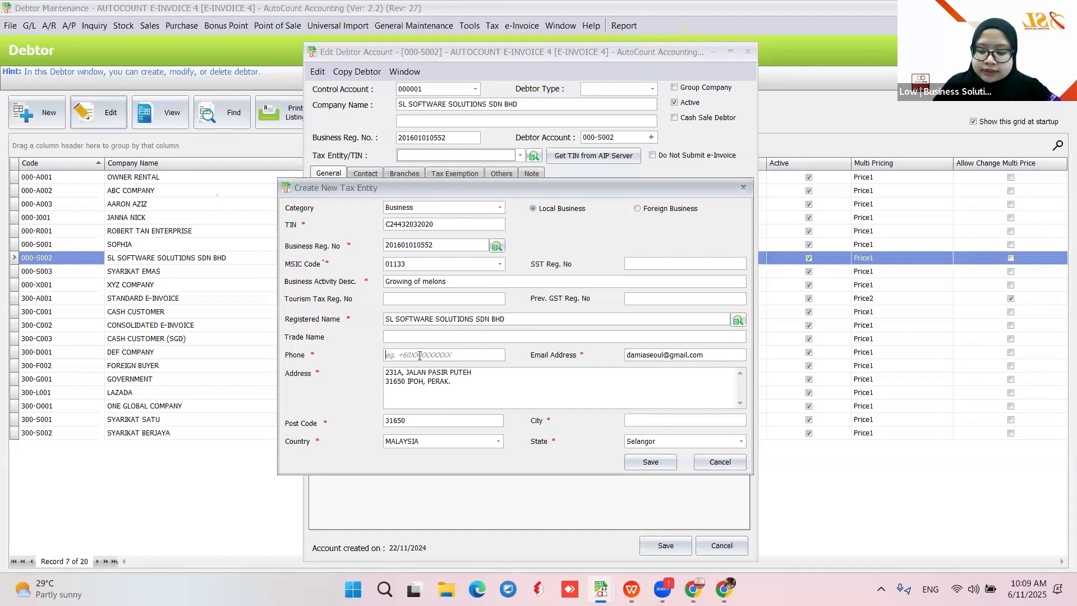
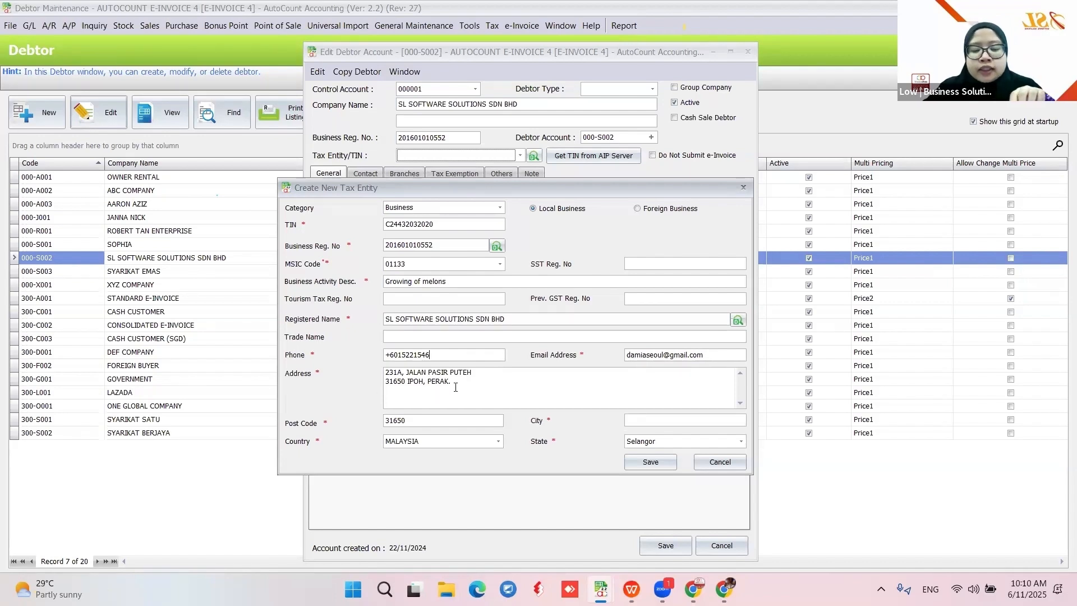
drag(455, 386, 335, 387)
key(BackSpace)
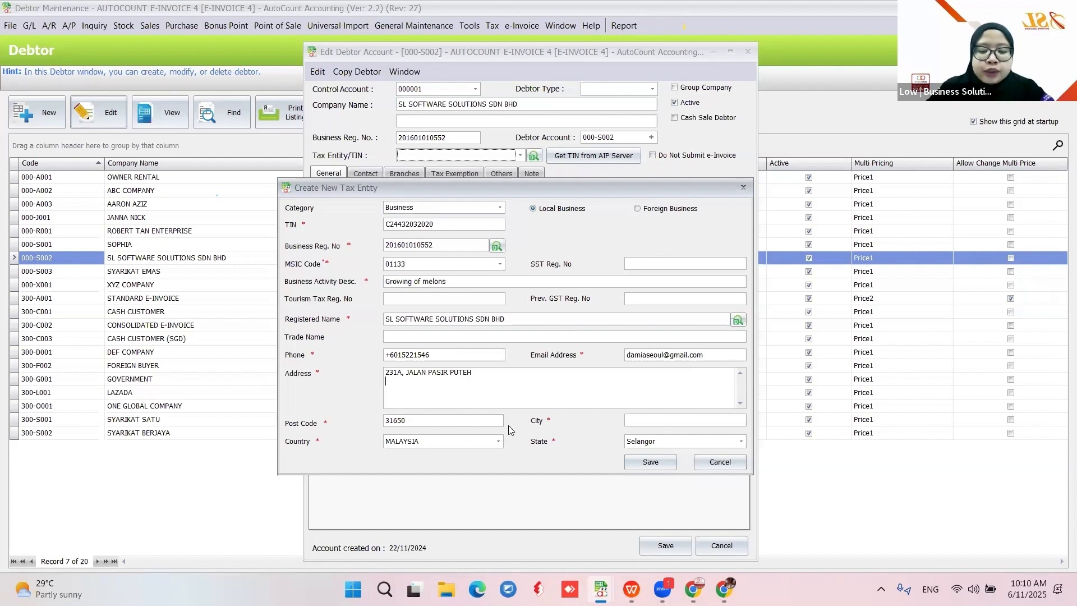
Enter city IPOH and state Perak on the tax entity draft
click(639, 422)
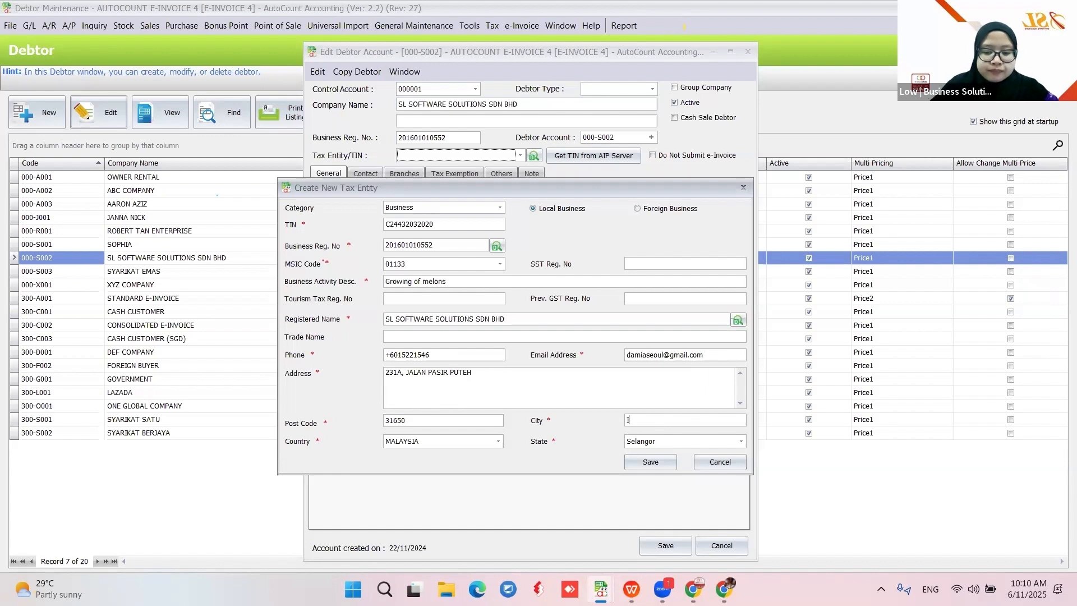
text(IPP)
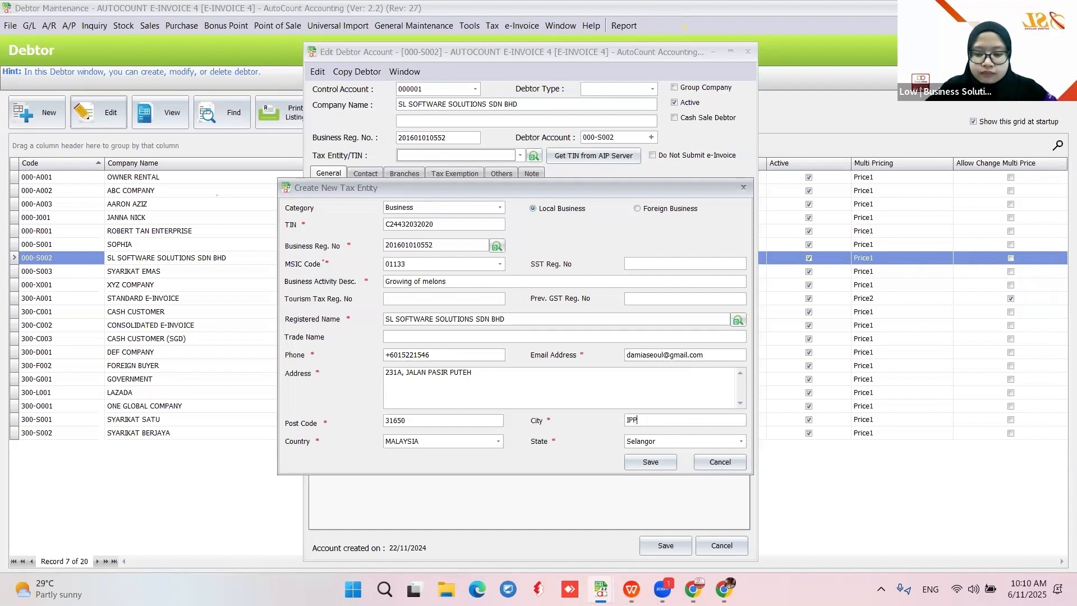
key(BackSpace)
text(OH)
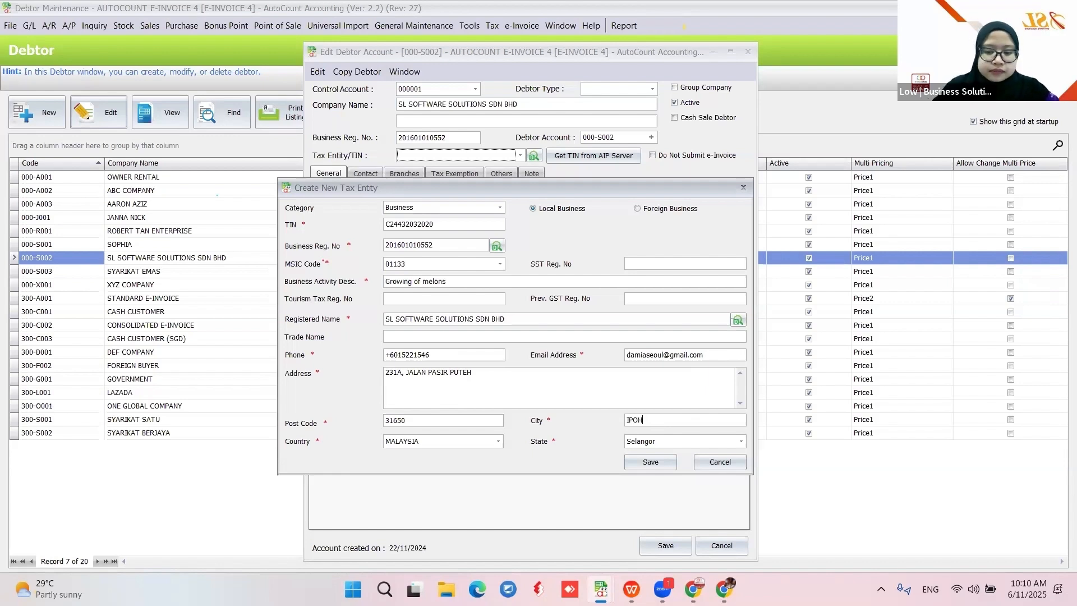
click(681, 443)
click(659, 271)
click(603, 394)
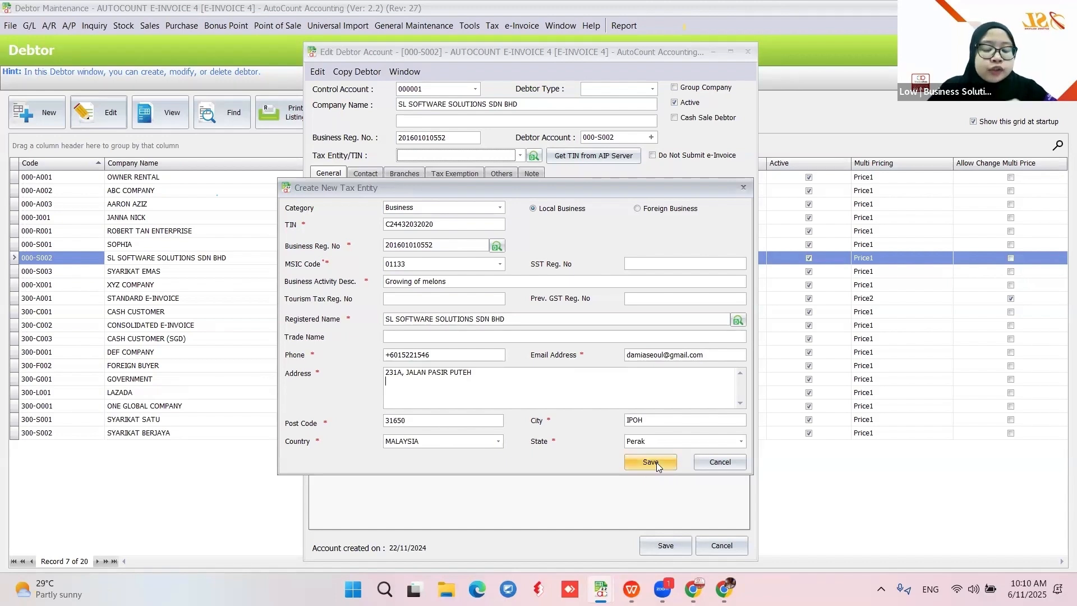
Discard the tax entity draft and the debtor edits, then reopen debtor 000-S002 for editing
click(720, 463)
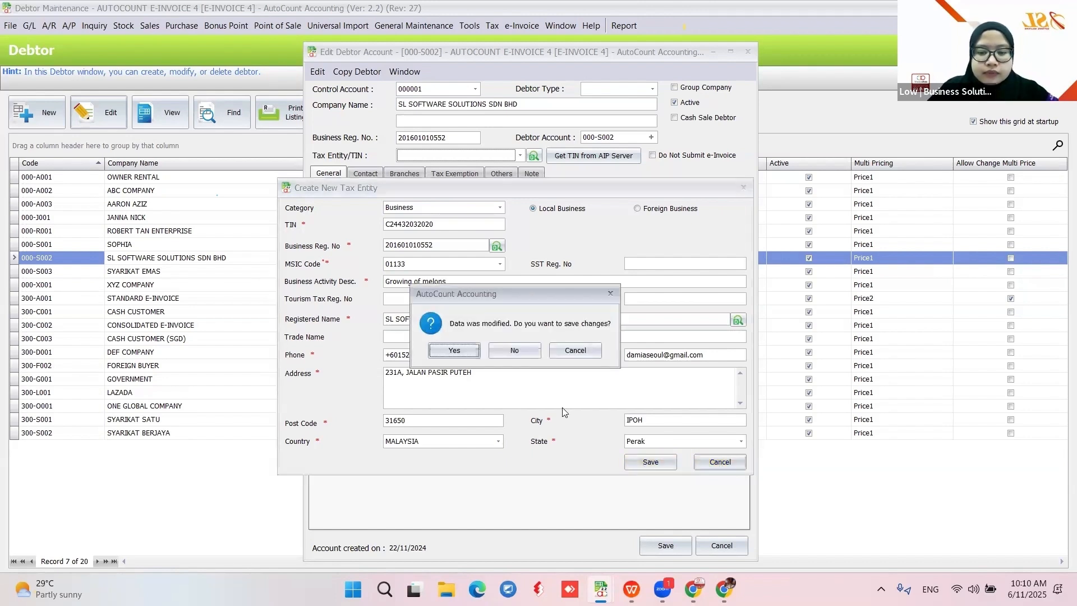
click(524, 352)
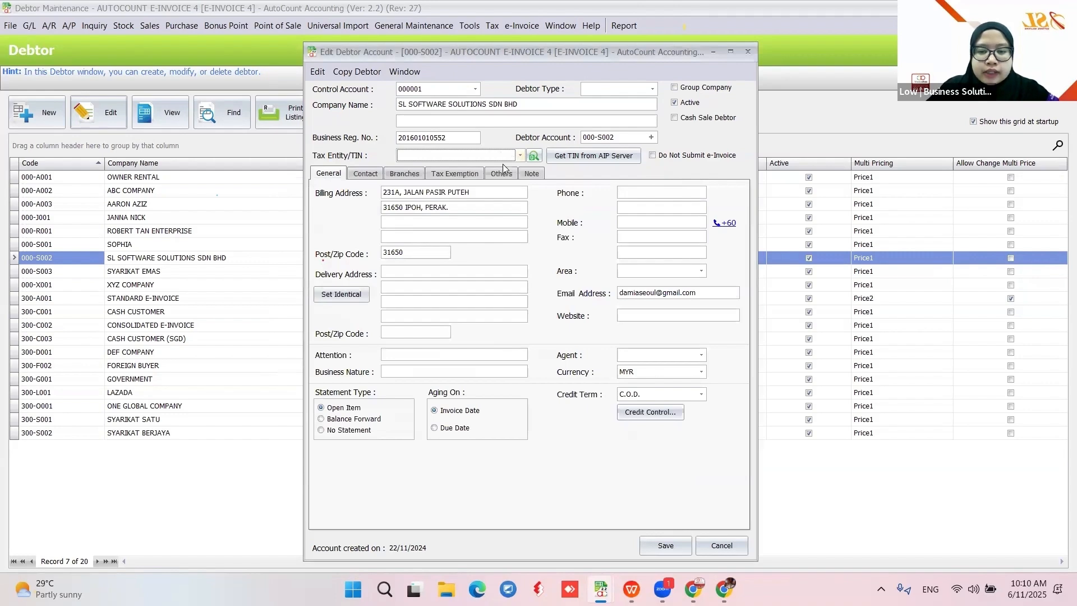
click(724, 547)
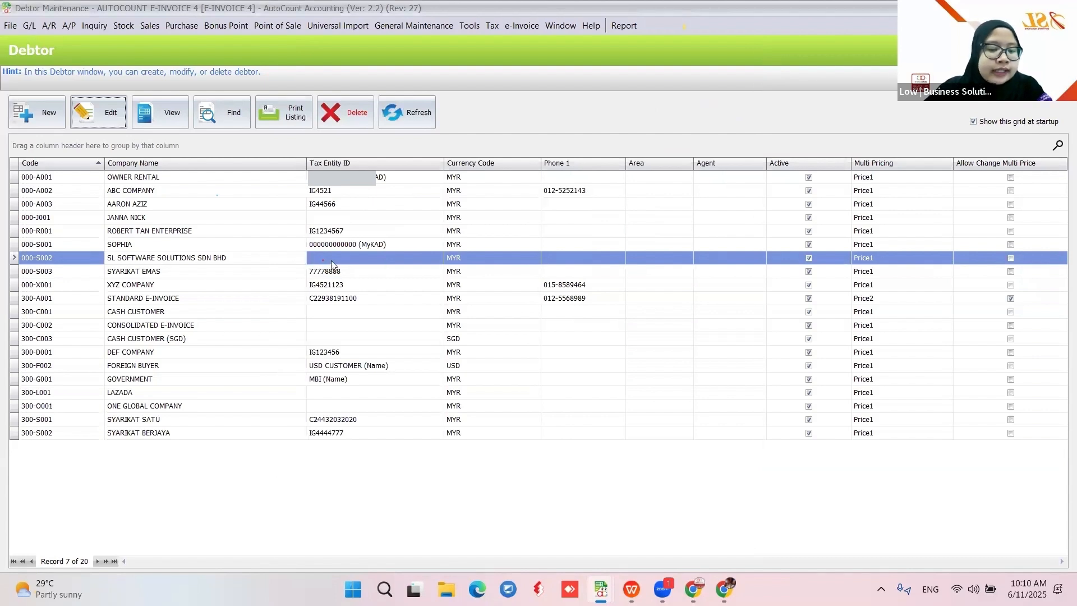
click(80, 118)
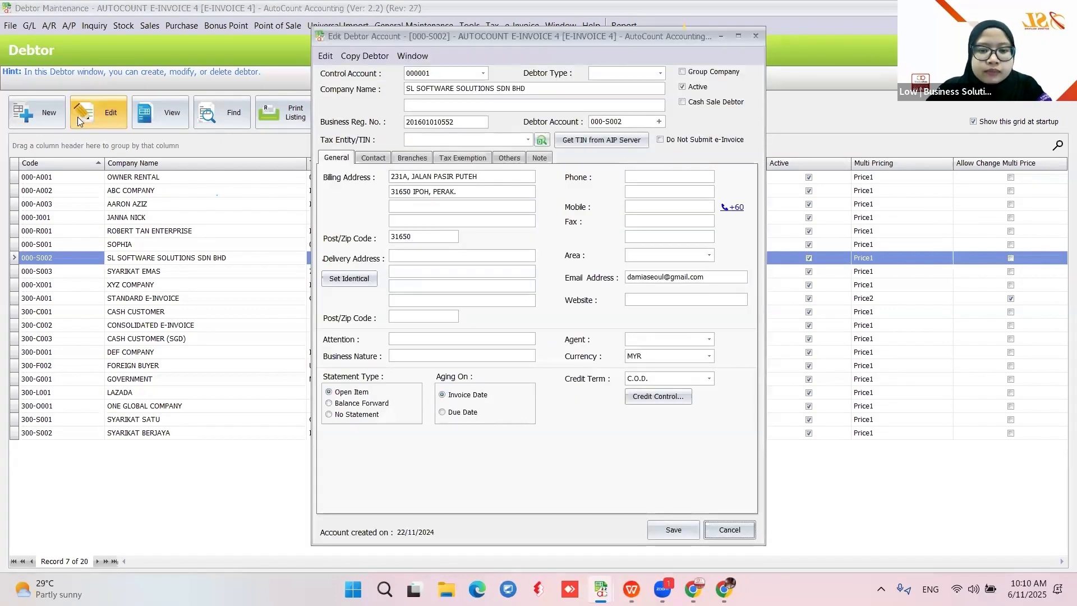
Start a new tax entity and fill its TIN from the Business Reg. No lookup
click(527, 140)
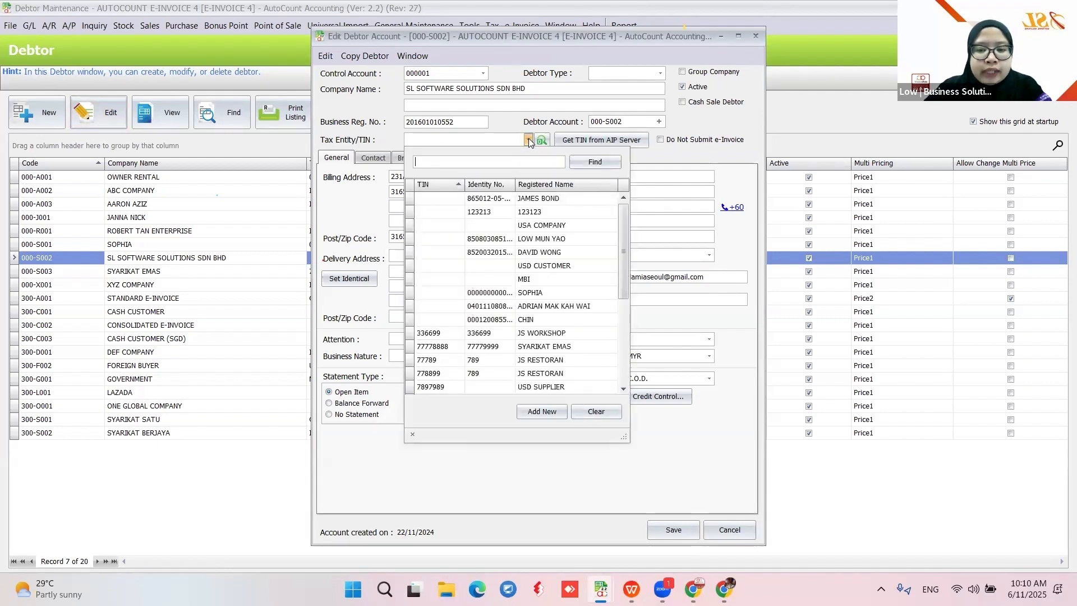
scroll(623, 254, down, 4)
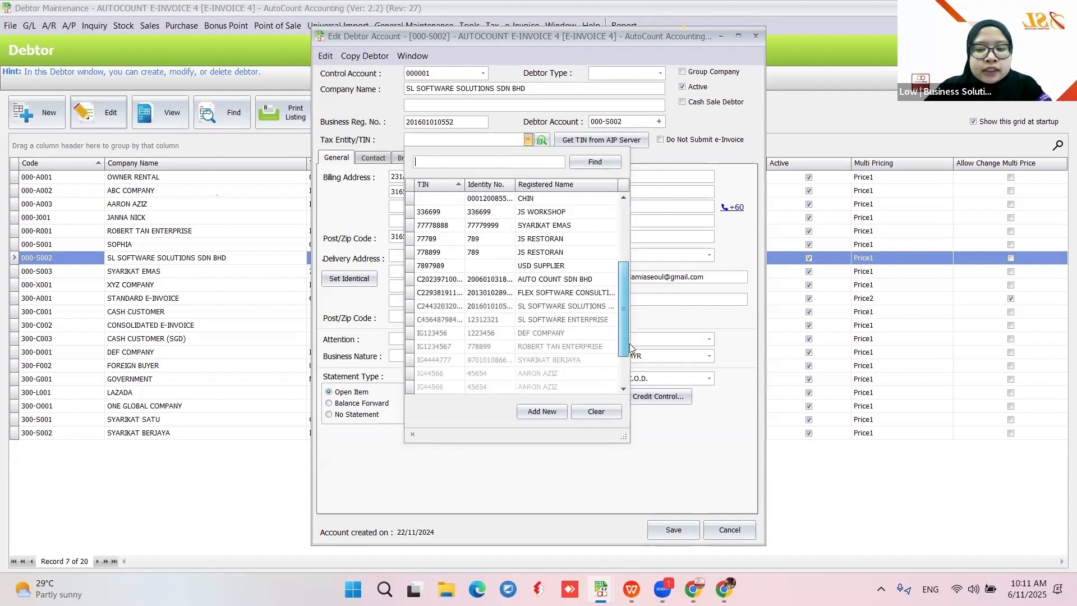
scroll(630, 345, down, 1)
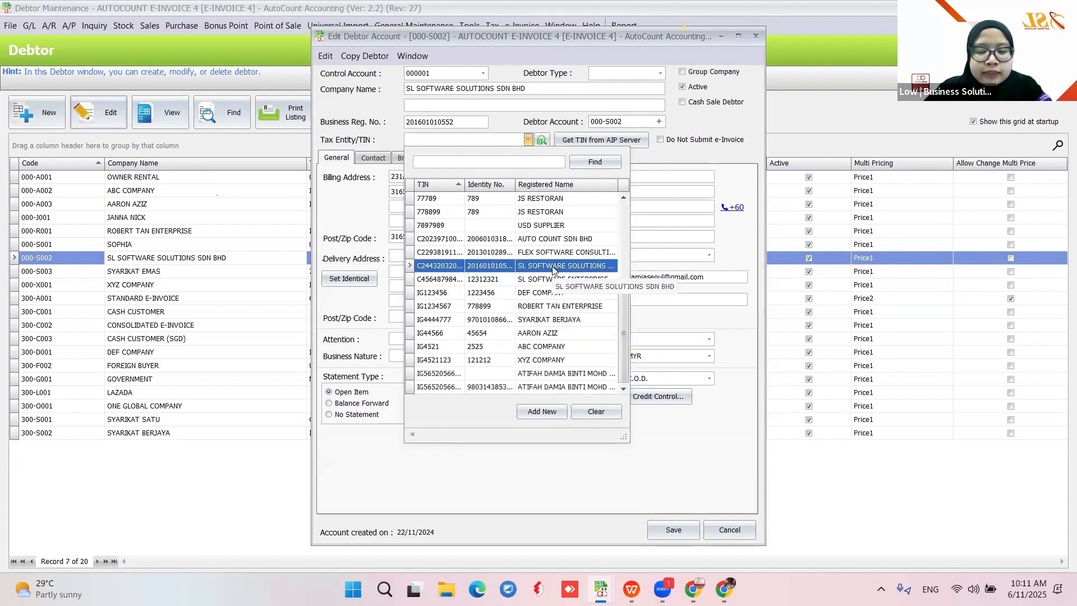
click(547, 413)
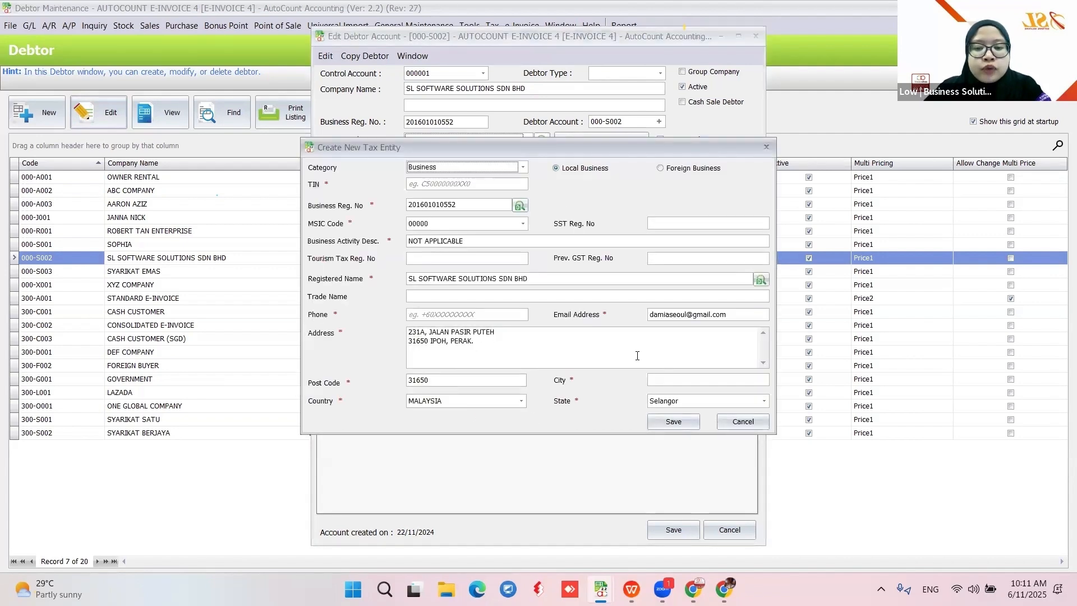
drag(511, 152, 832, 149)
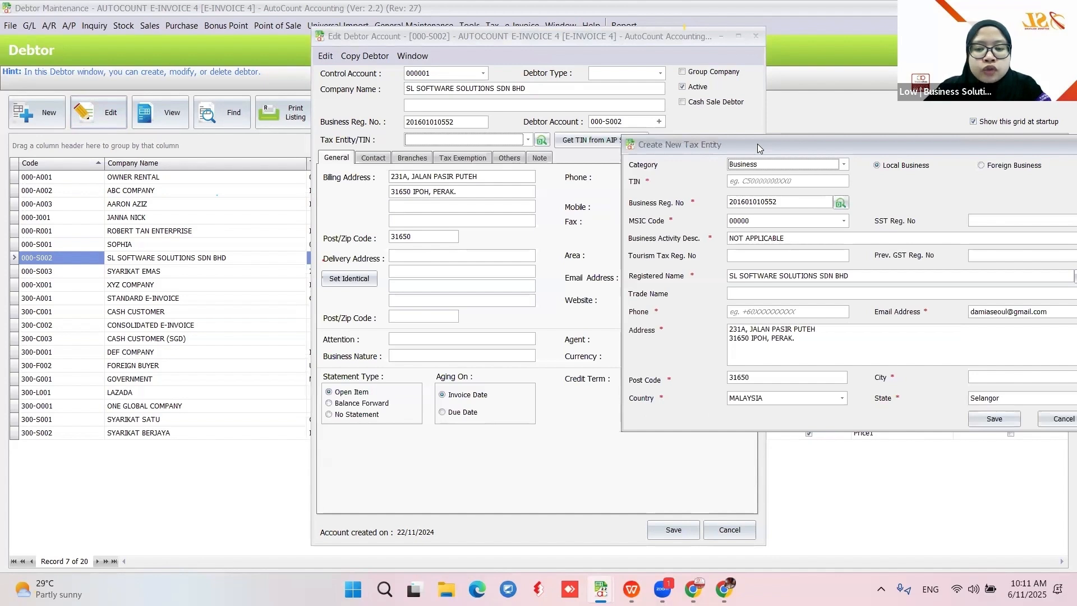
drag(758, 144, 435, 151)
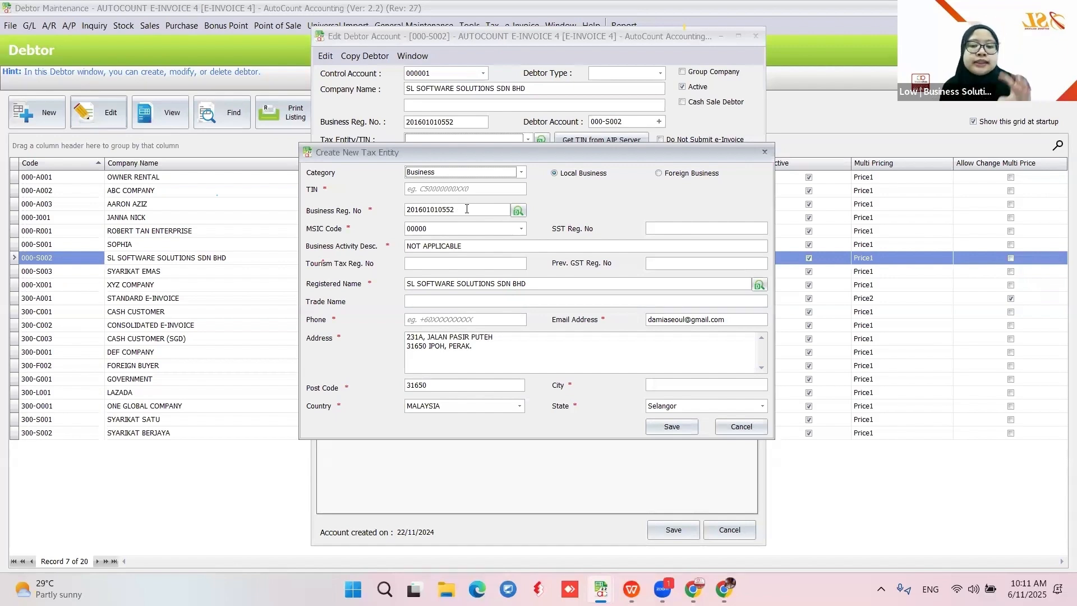
click(517, 212)
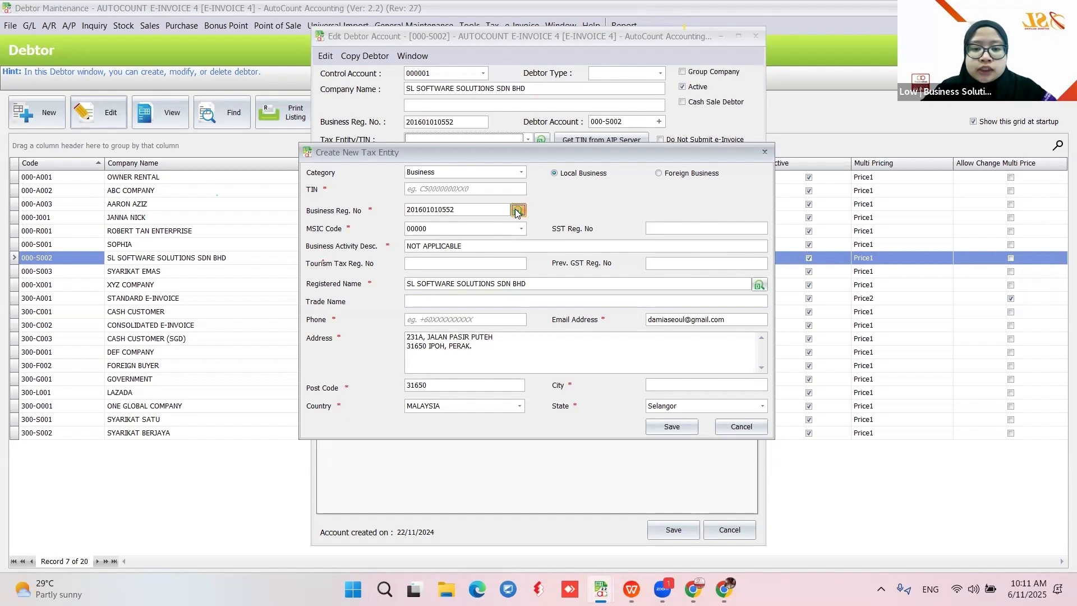
click(505, 312)
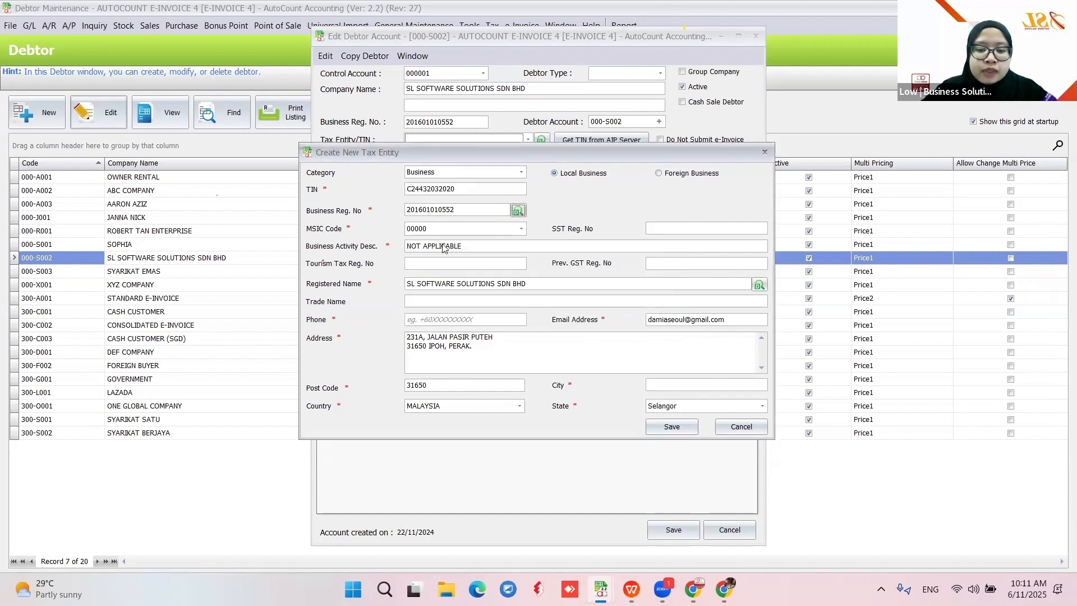
Keep MSIC 00000, enter the phone number, delete the second address line, and cancel the draft
click(522, 230)
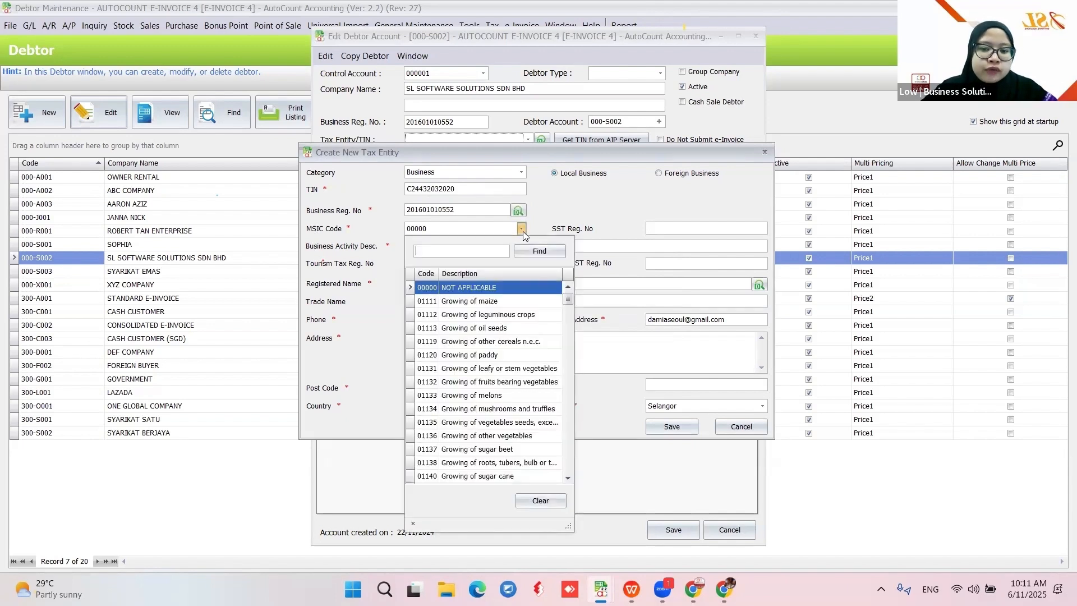
click(449, 287)
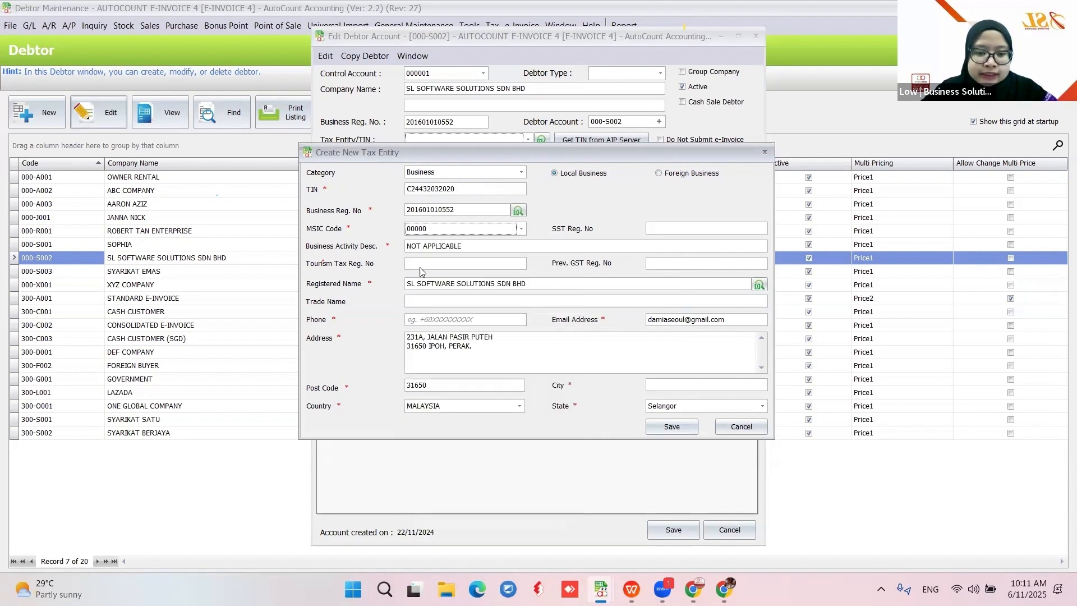
click(434, 320)
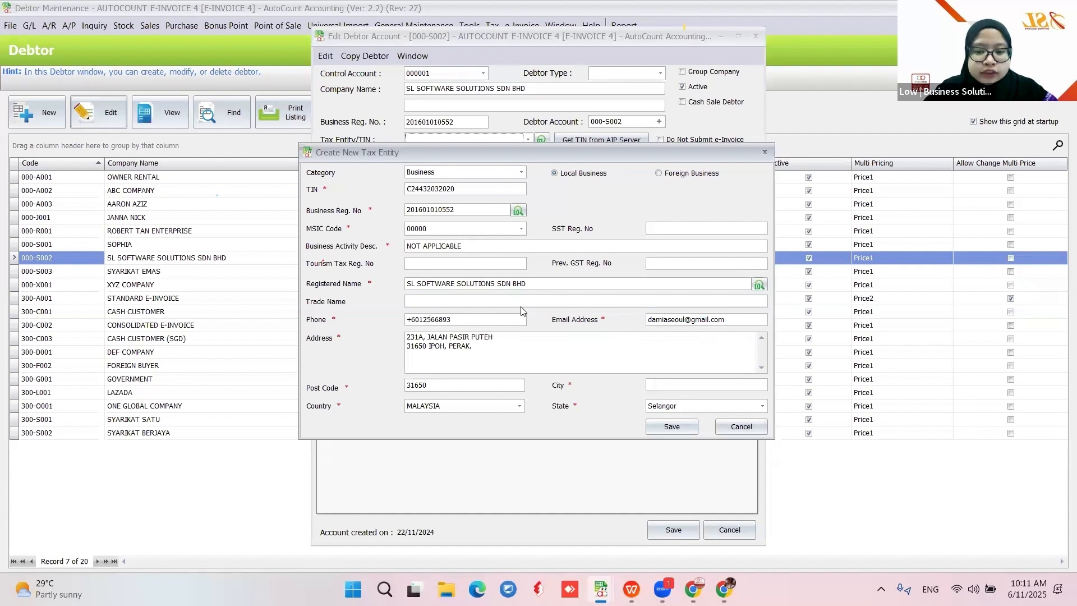
drag(480, 348, 368, 349)
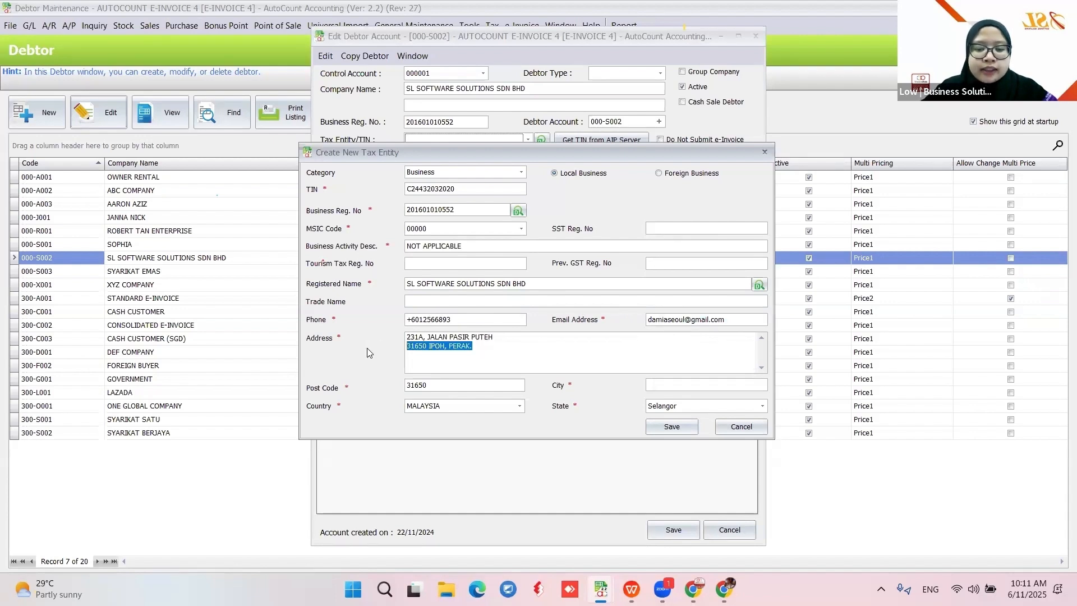
key(BackSpace)
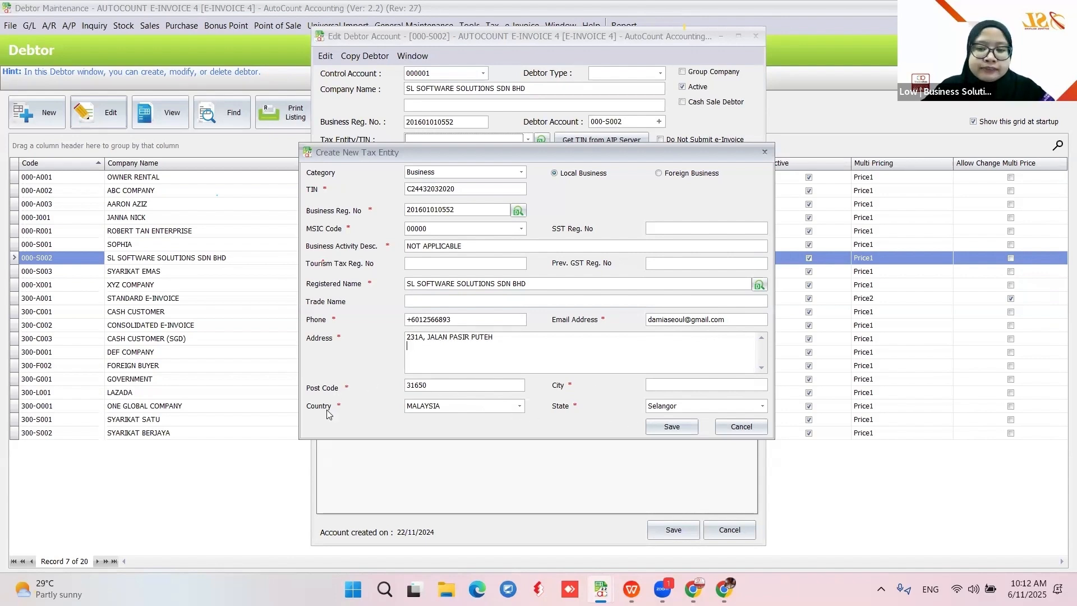
click(742, 428)
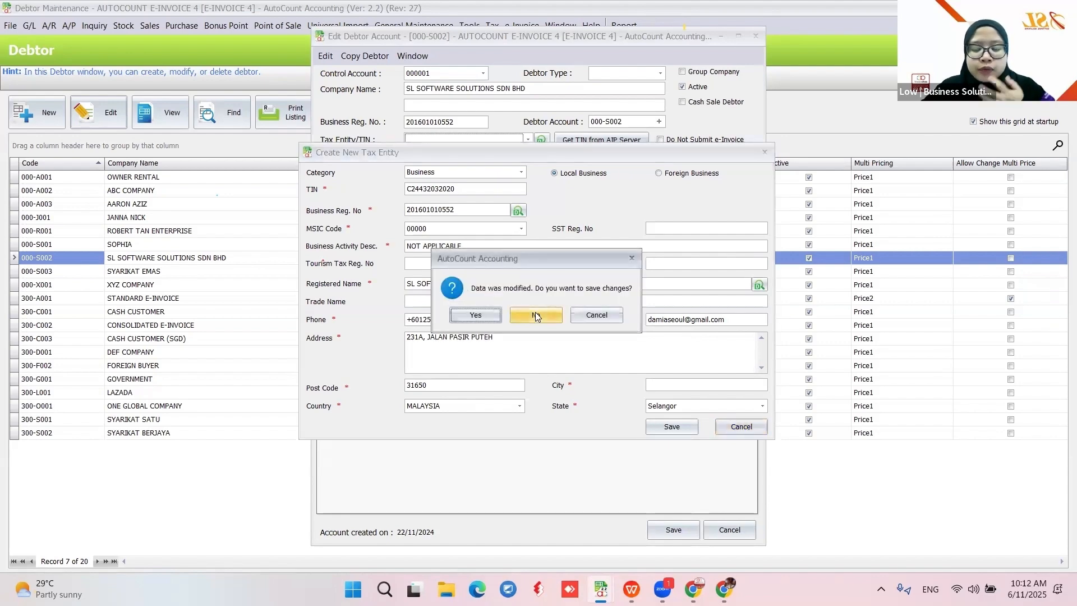
Discard the draft, link the debtor to the existing SL SOFTWARE SOLUTIONS SDN BHD tax entity, and save
click(536, 316)
click(528, 139)
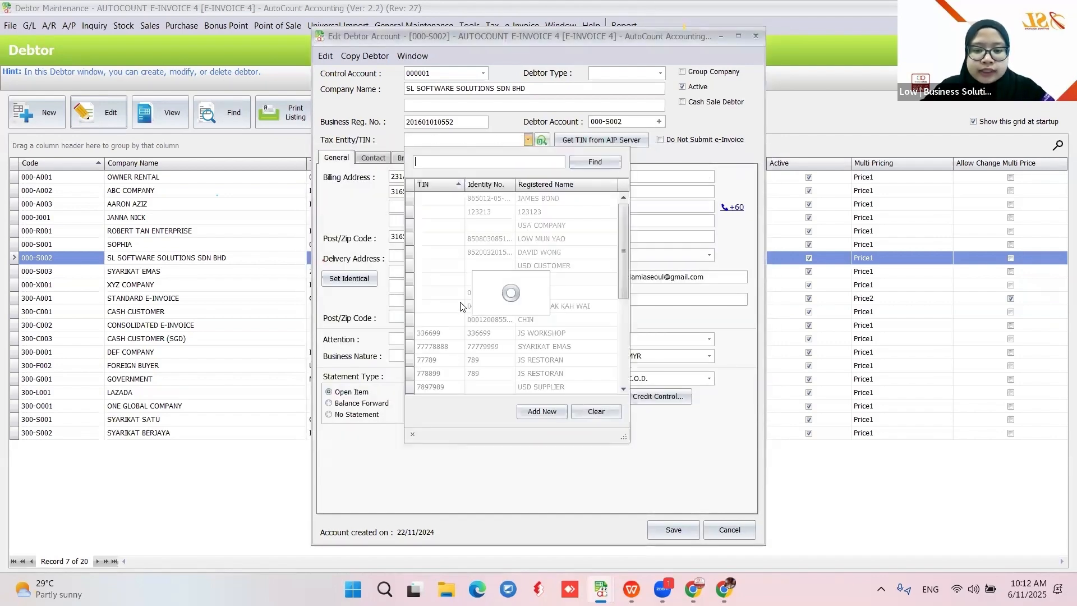
scroll(527, 292, down, 4)
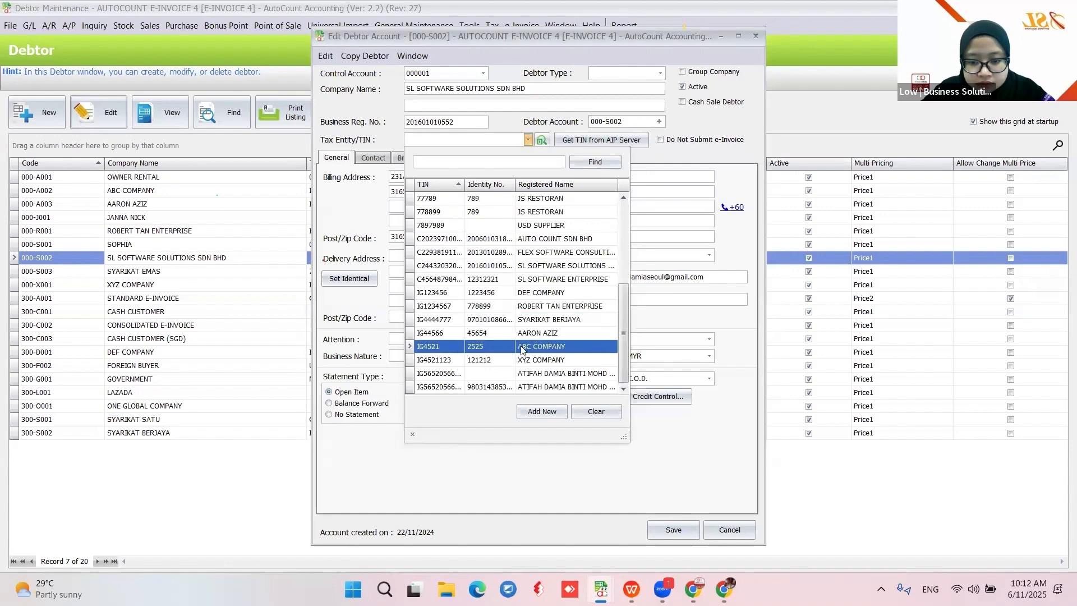
click(485, 268)
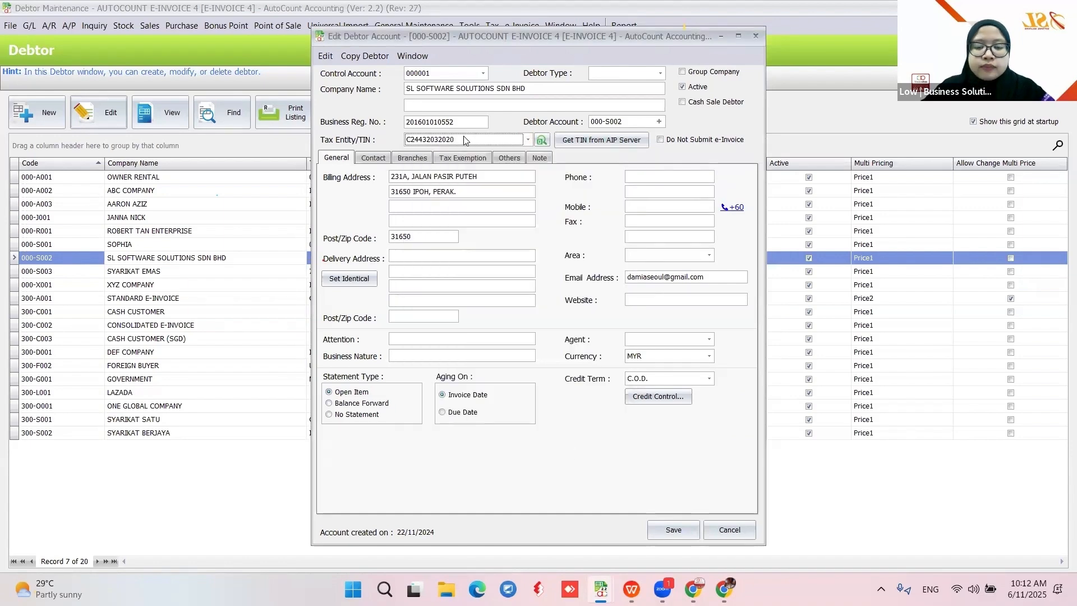
click(486, 144)
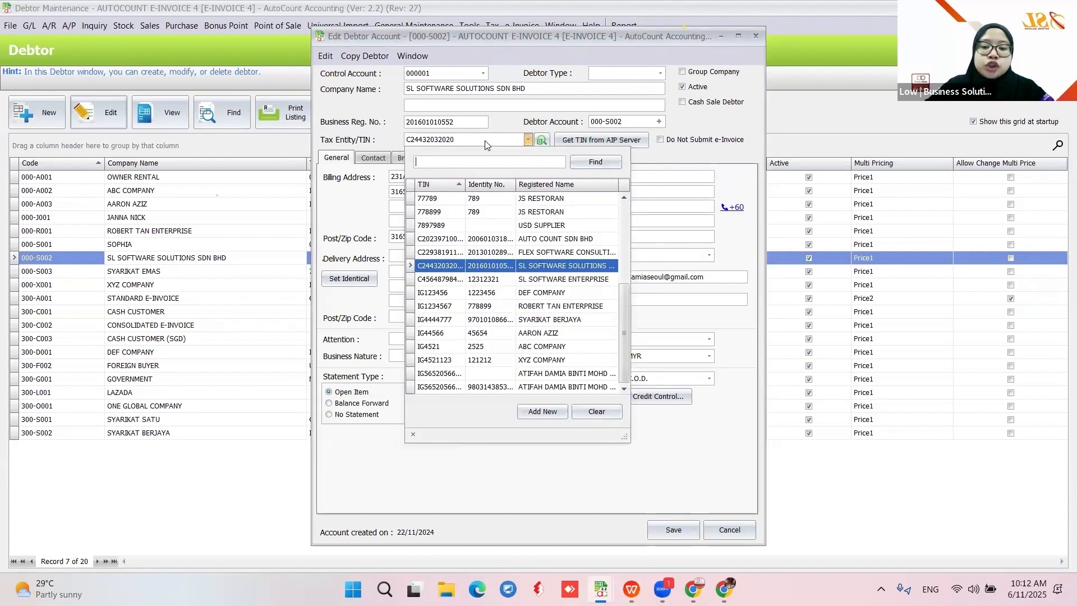
click(452, 139)
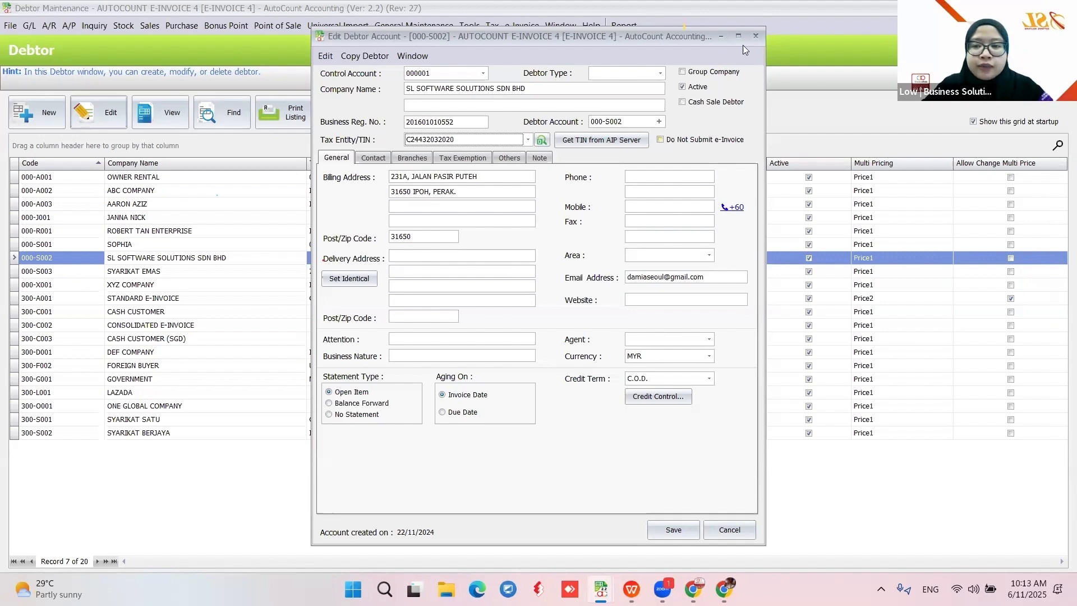
click(690, 529)
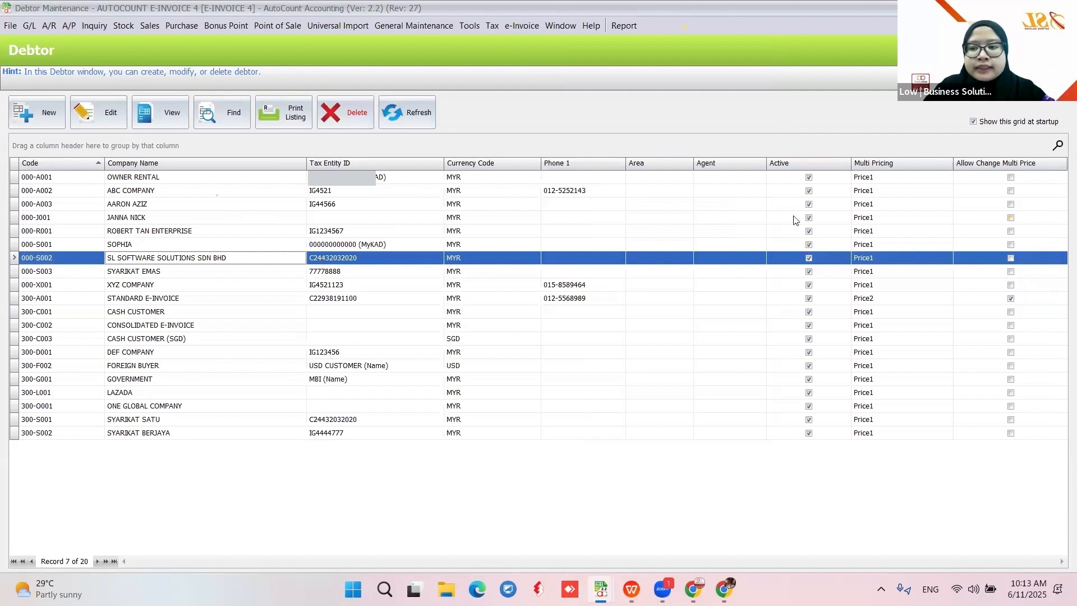
Put the Tax Entity ID column back into the debtor grid from column customization
right_click(366, 163)
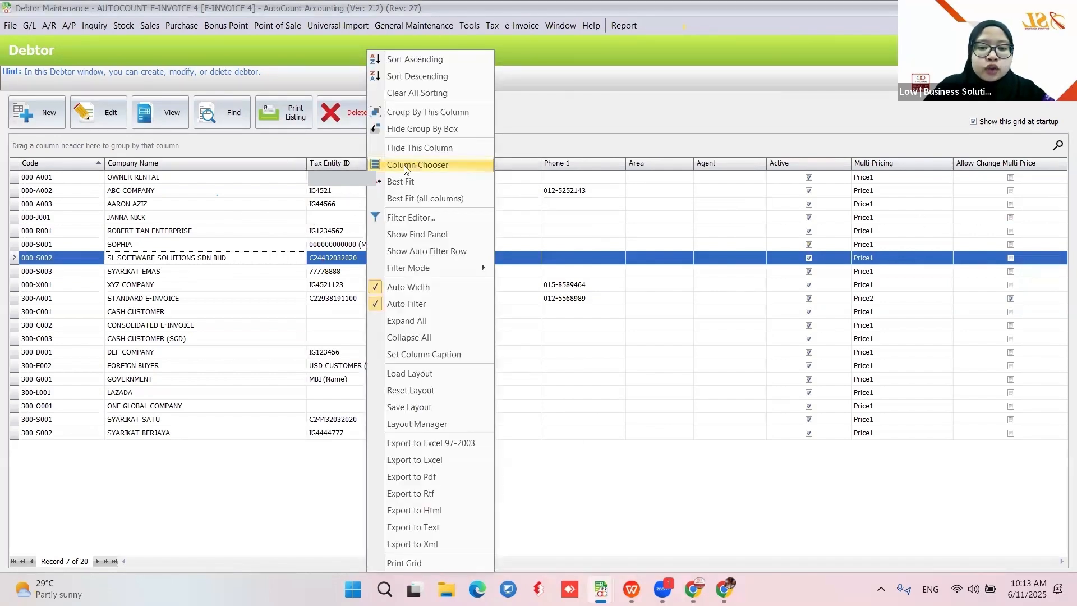
click(407, 166)
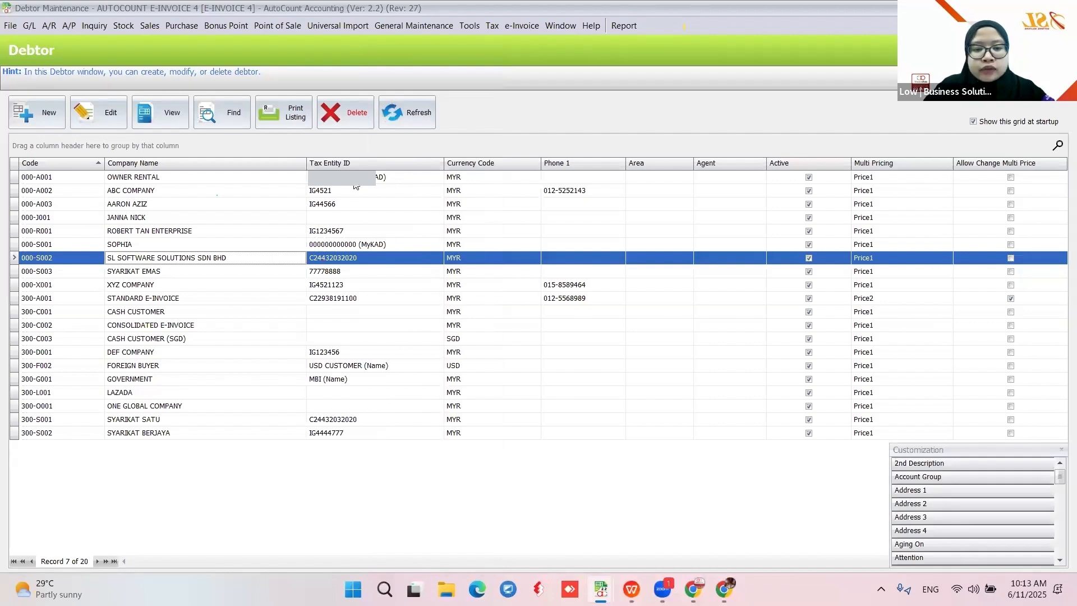
drag(355, 187, 412, 314)
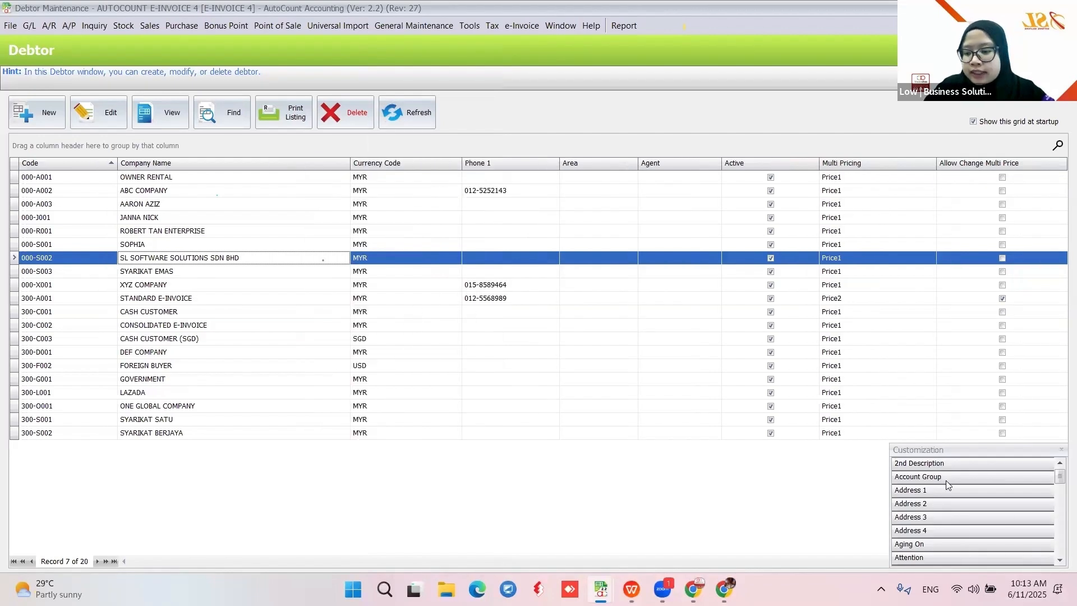
scroll(946, 481, down, 10)
drag(937, 531, 333, 160)
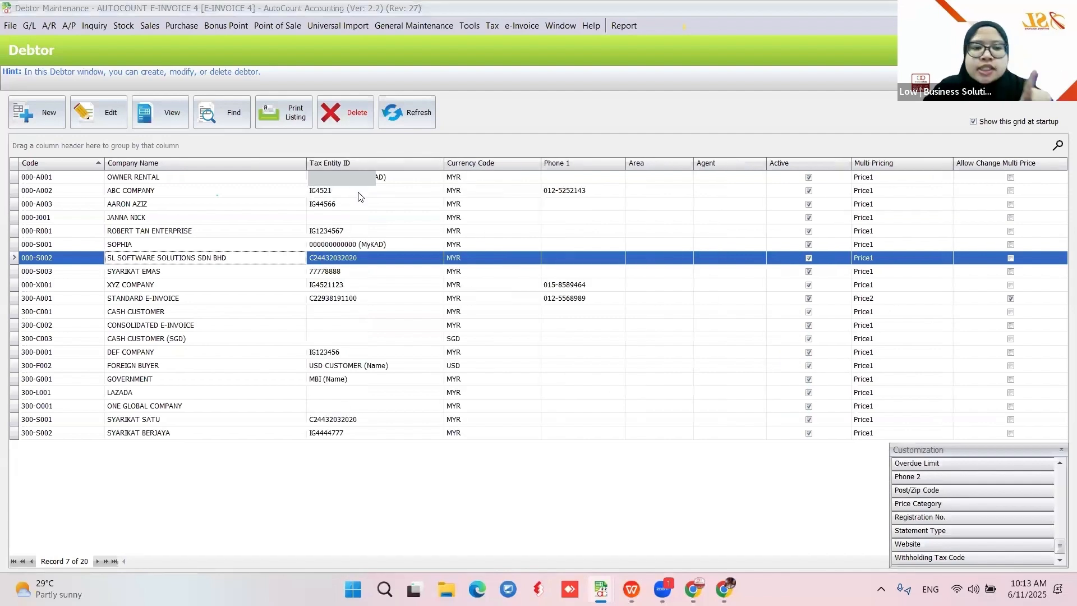
click(1062, 450)
Save the grid as the default Debtor2 layout, overwriting the existing one
right_click(372, 163)
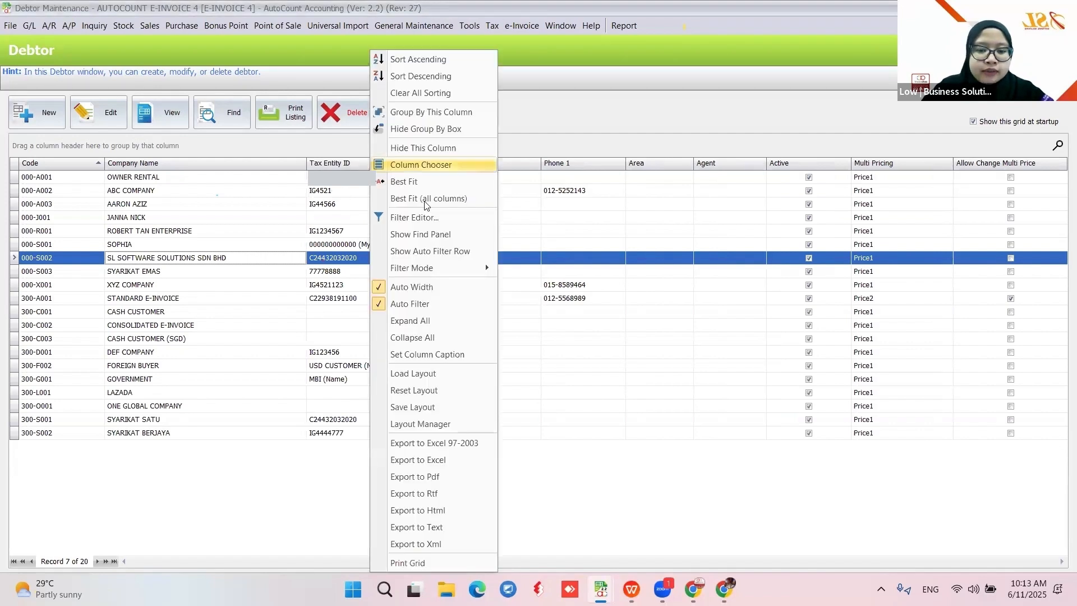
click(415, 406)
click(507, 390)
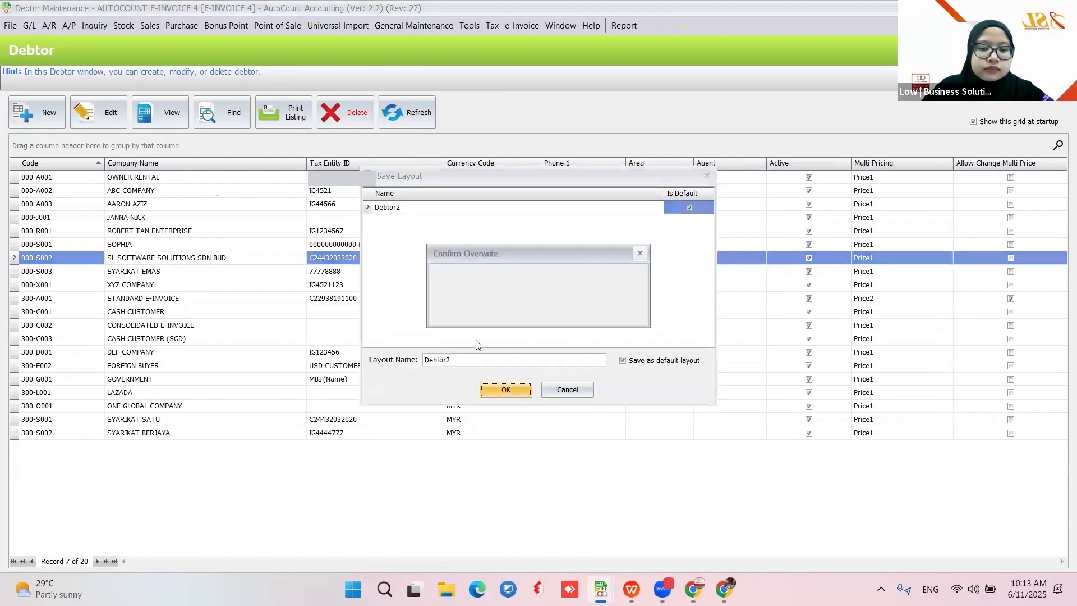
click(510, 312)
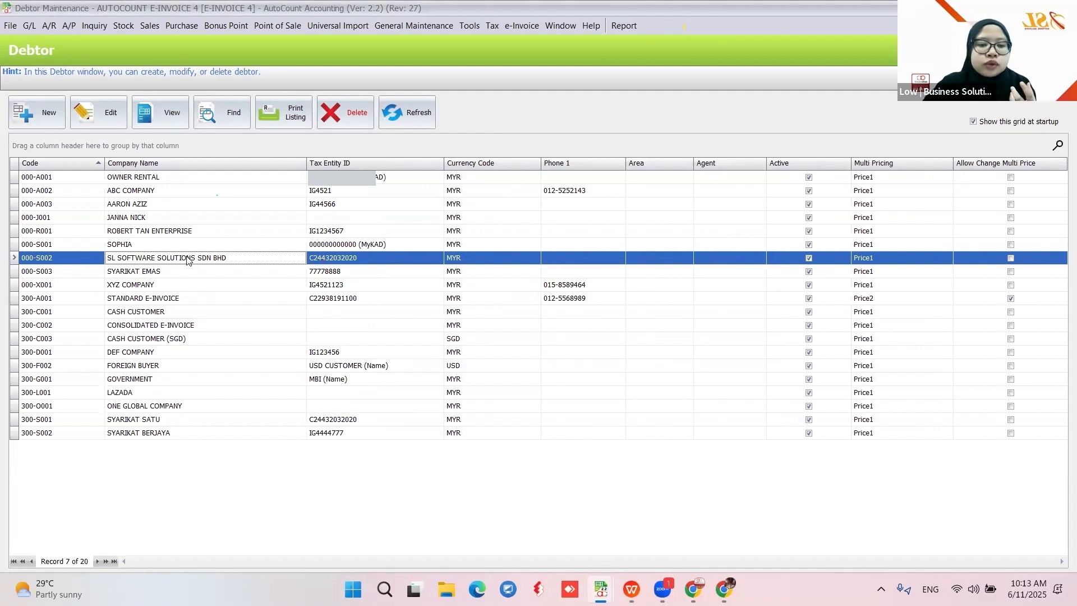
click(632, 590)
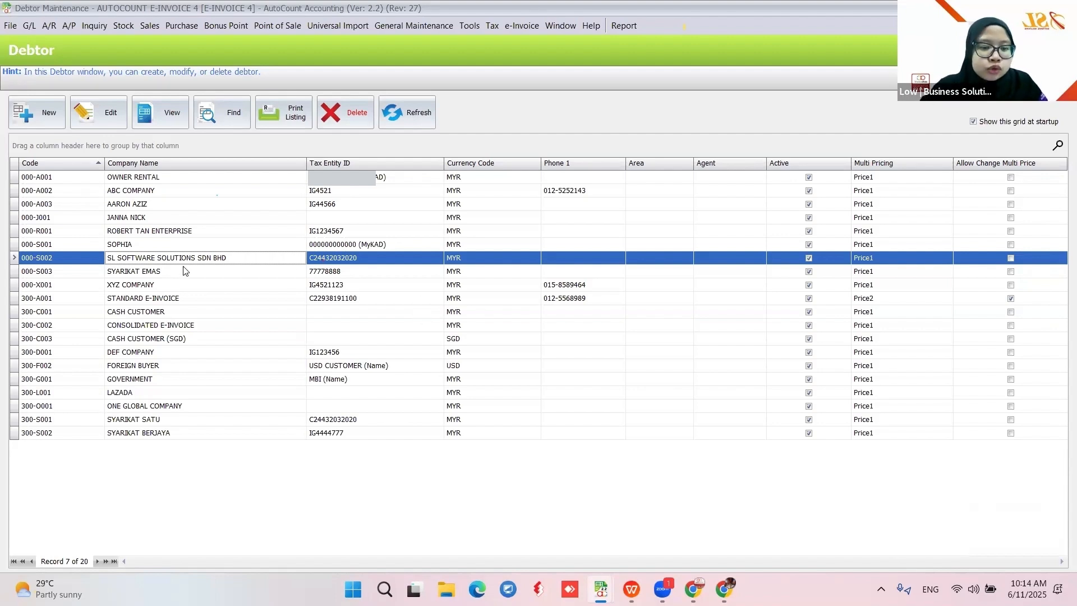
Clear debtor 000-S002's tax entity and search AIP by company name for SL SOFTWARE SOLUTIONS SDN BHD
click(98, 113)
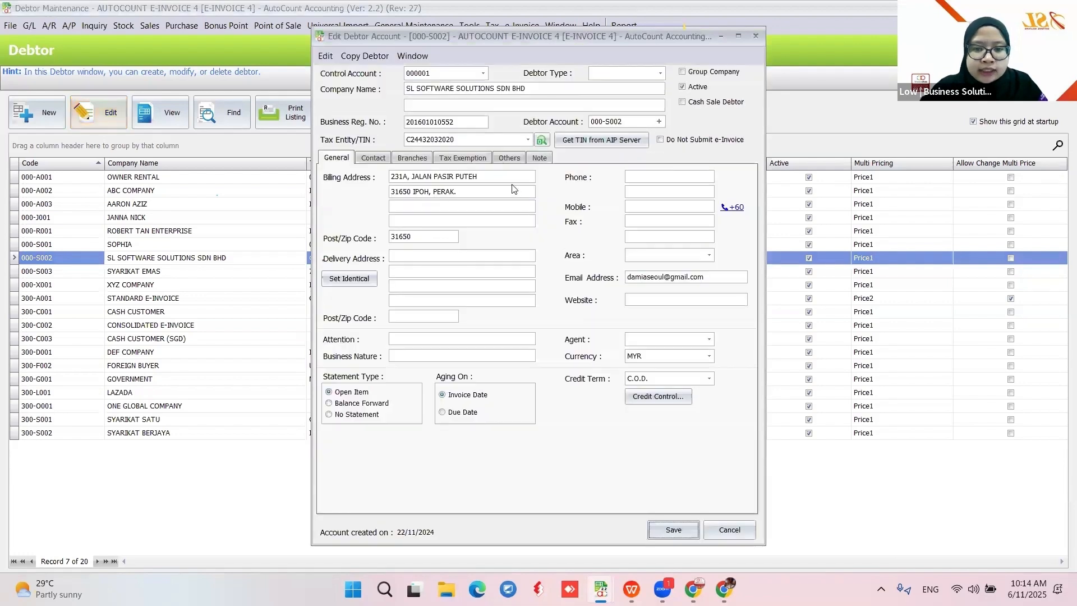
click(529, 141)
click(596, 412)
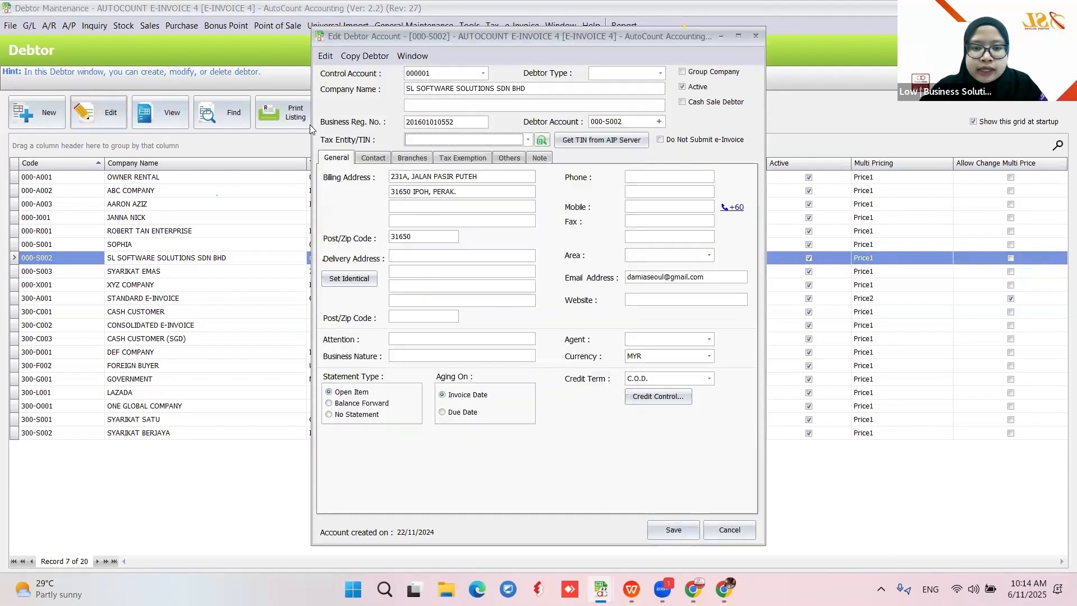
click(590, 143)
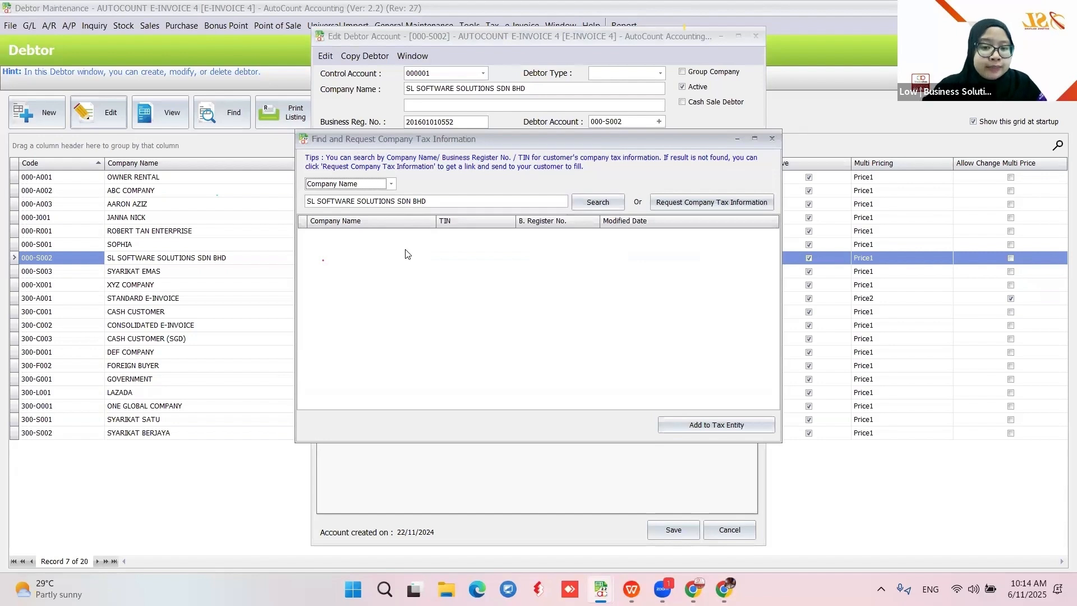
click(391, 184)
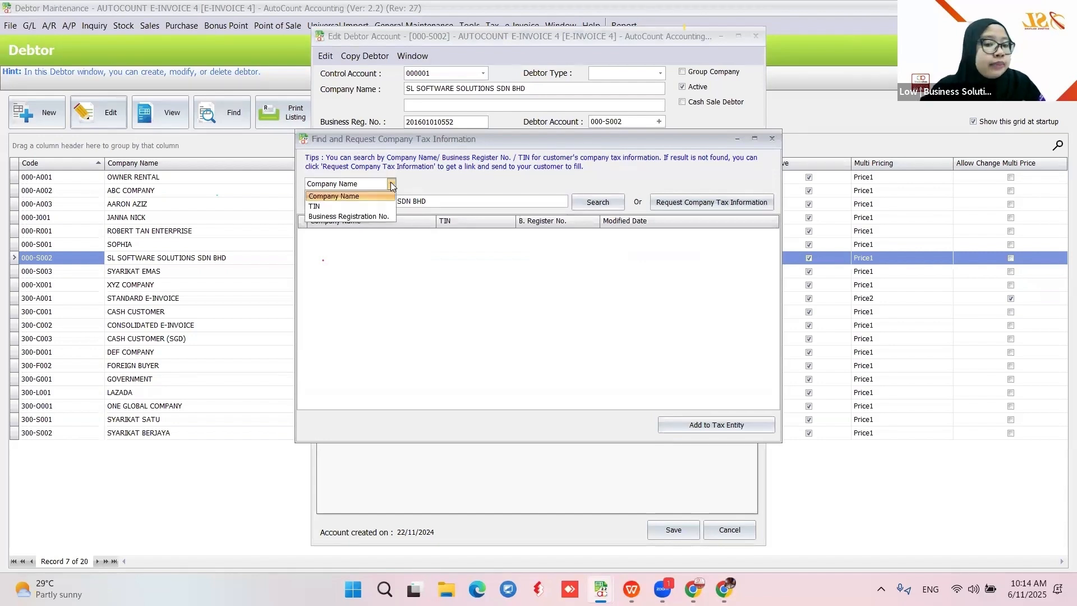
click(362, 195)
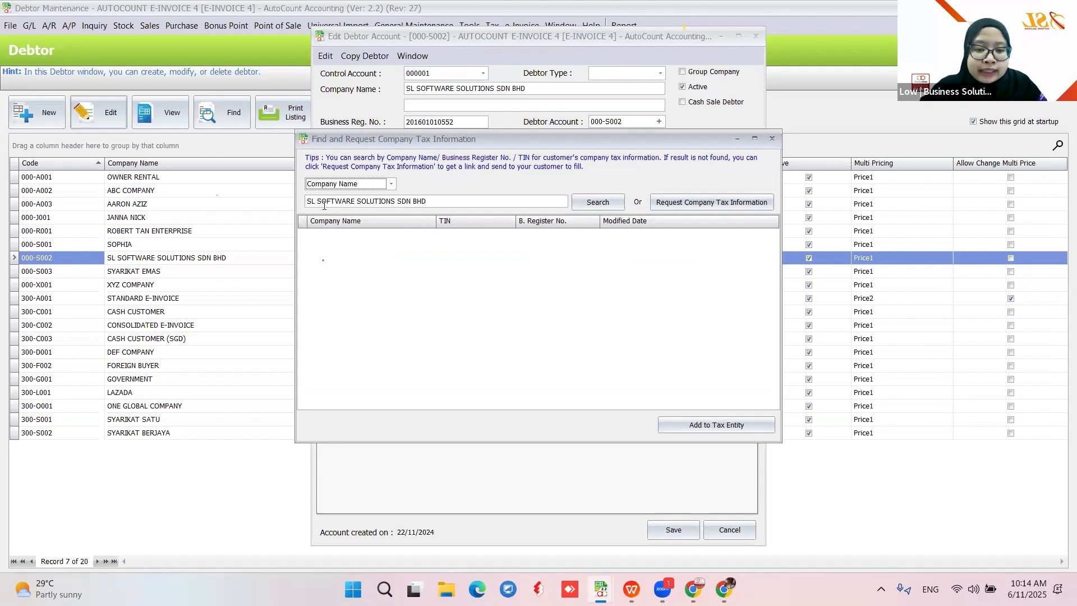
click(431, 202)
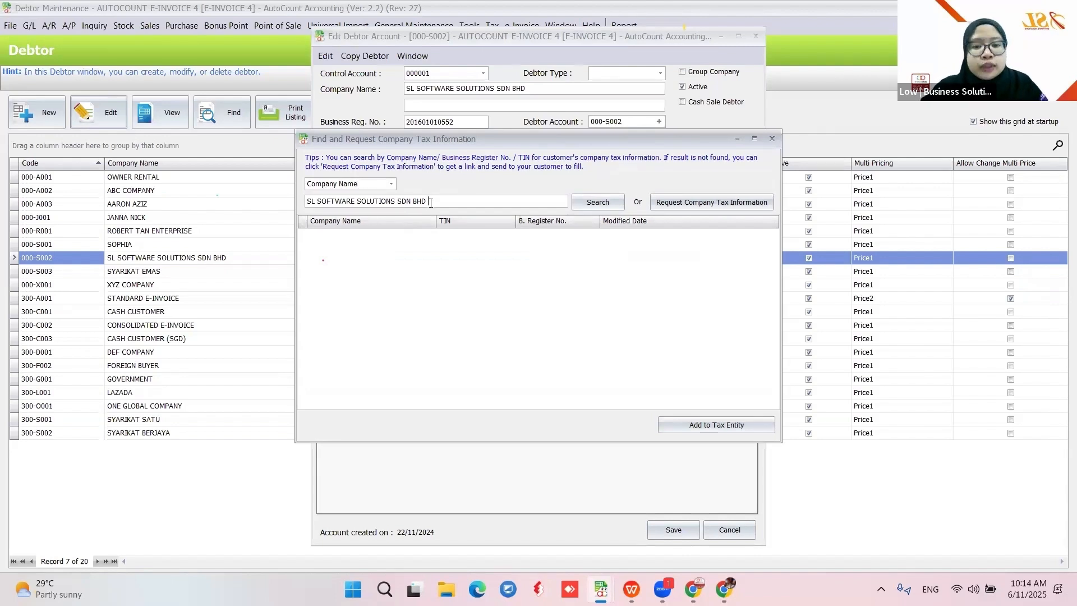
click(603, 203)
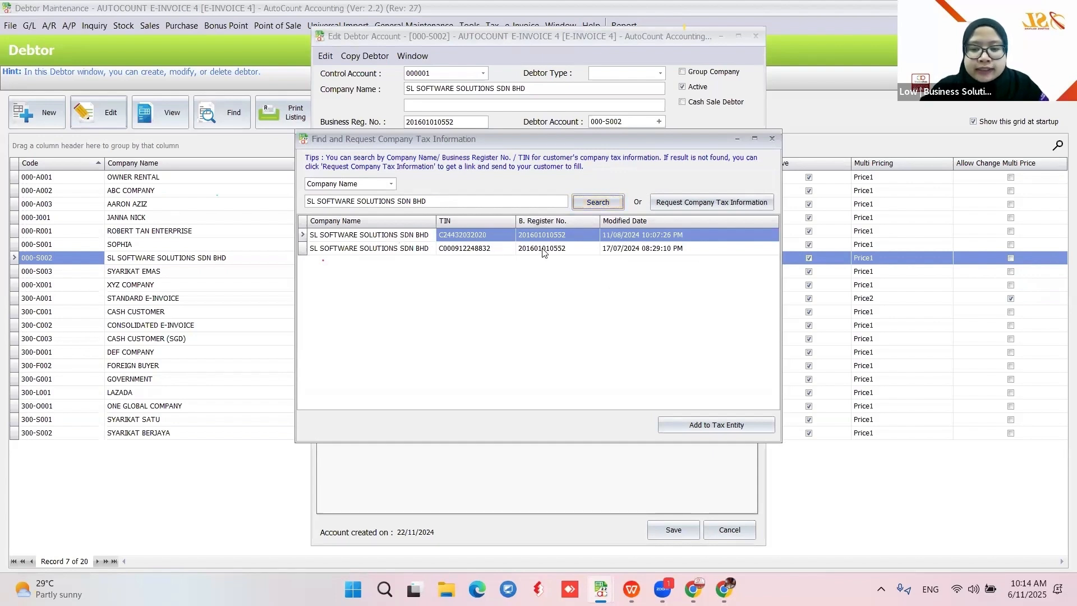
Try creating a tax entity from the first AIP result, then cancel it as a duplicate
click(692, 430)
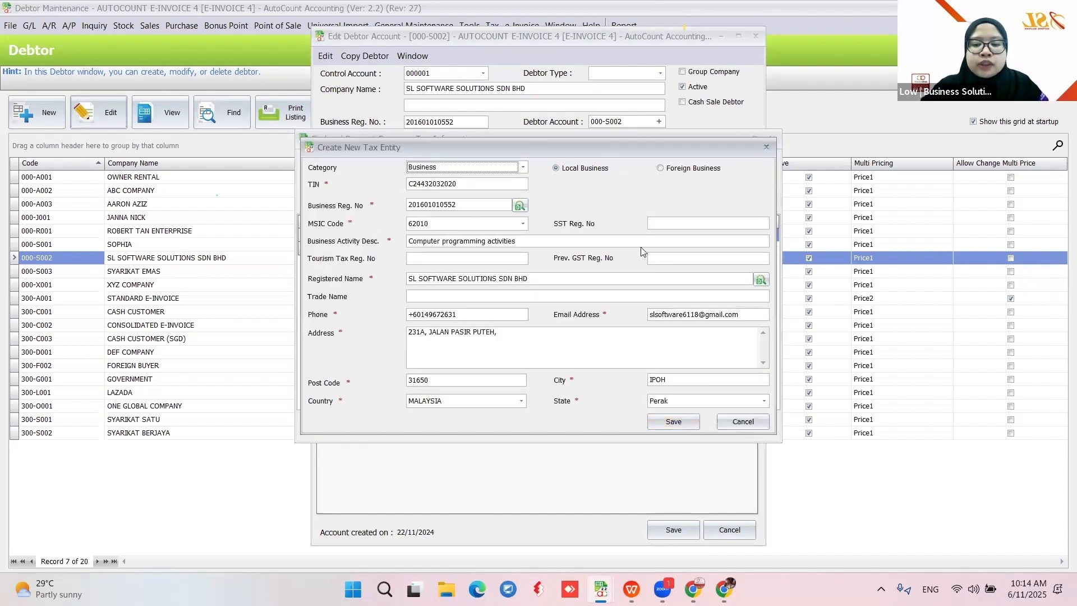
click(665, 425)
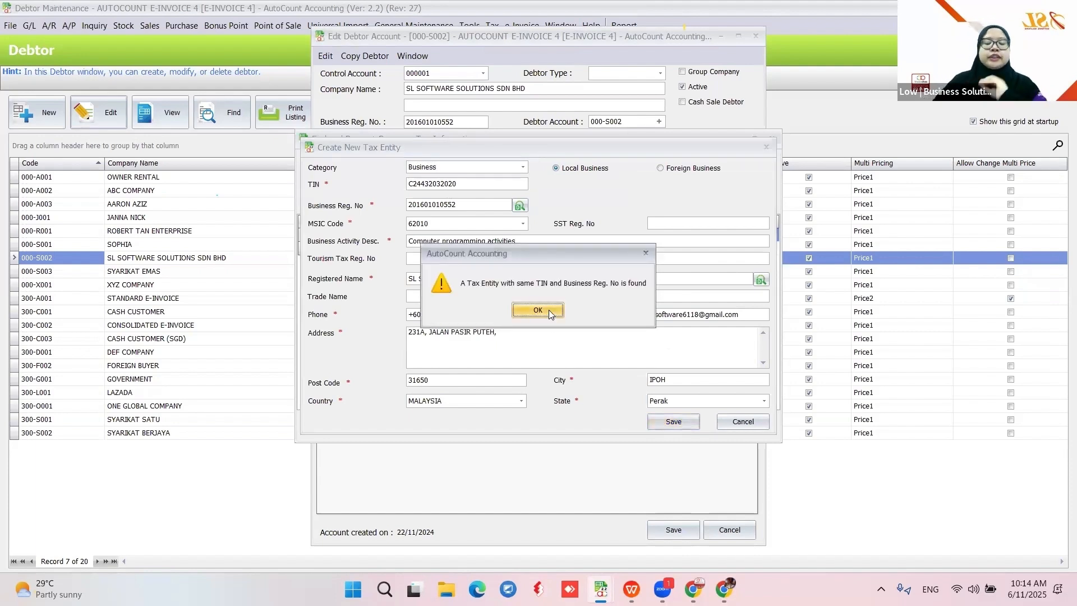
click(546, 309)
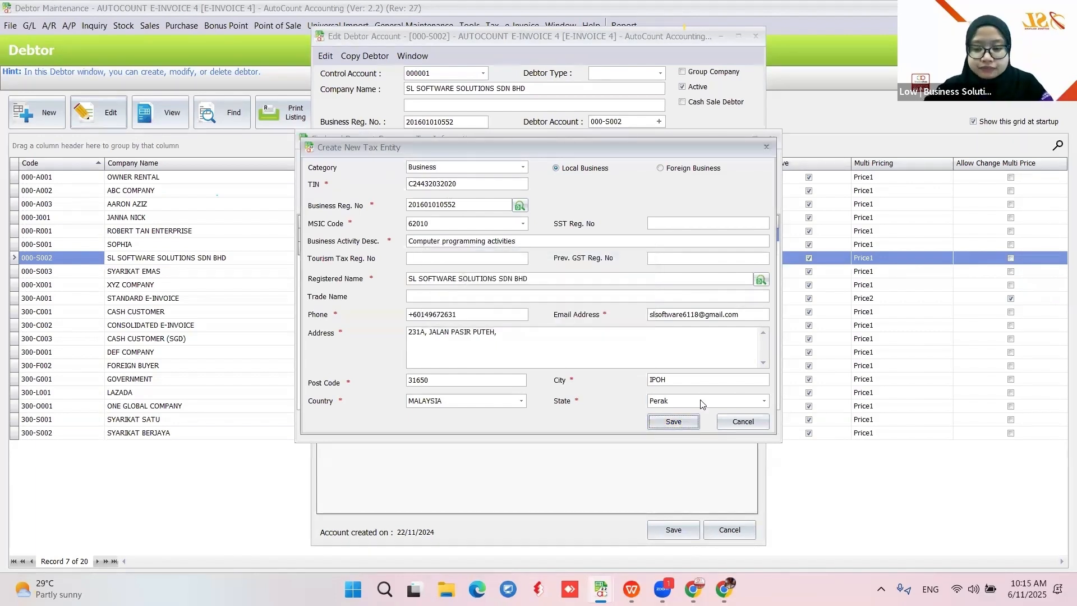
click(744, 424)
click(547, 313)
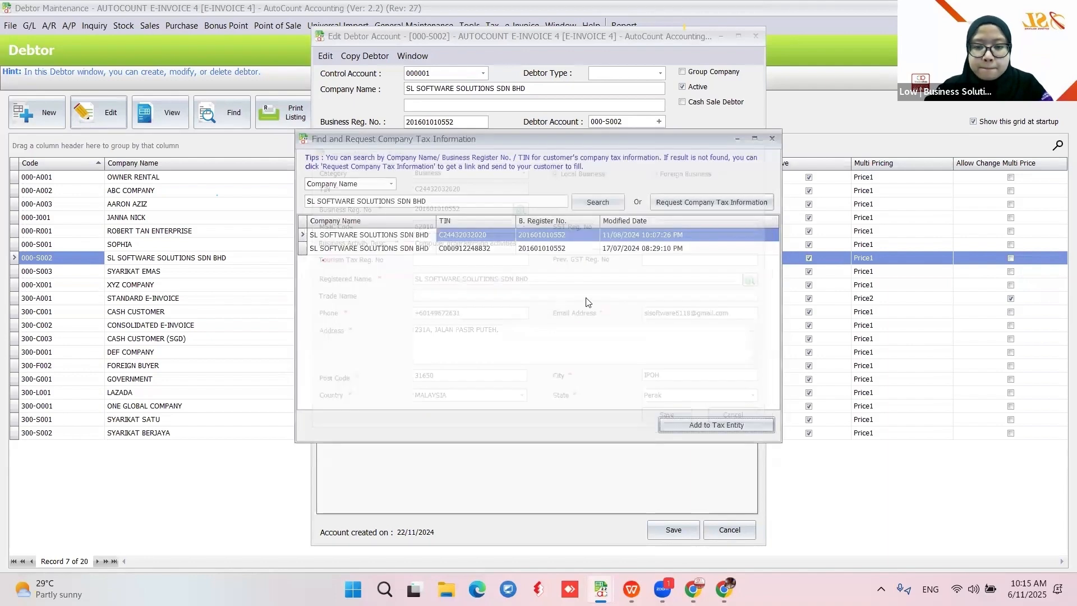
click(773, 140)
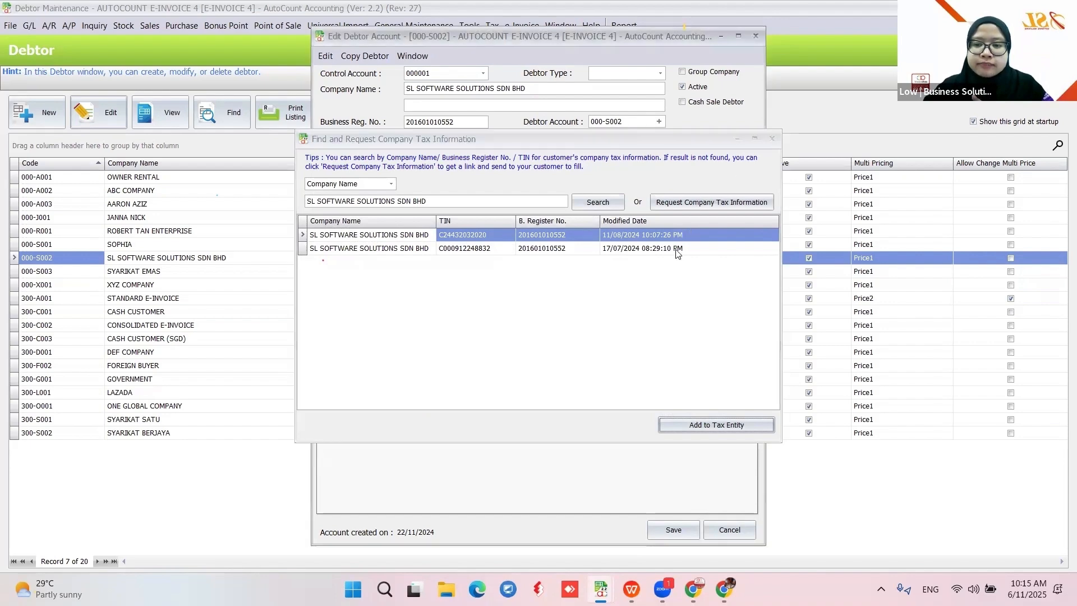
click(528, 140)
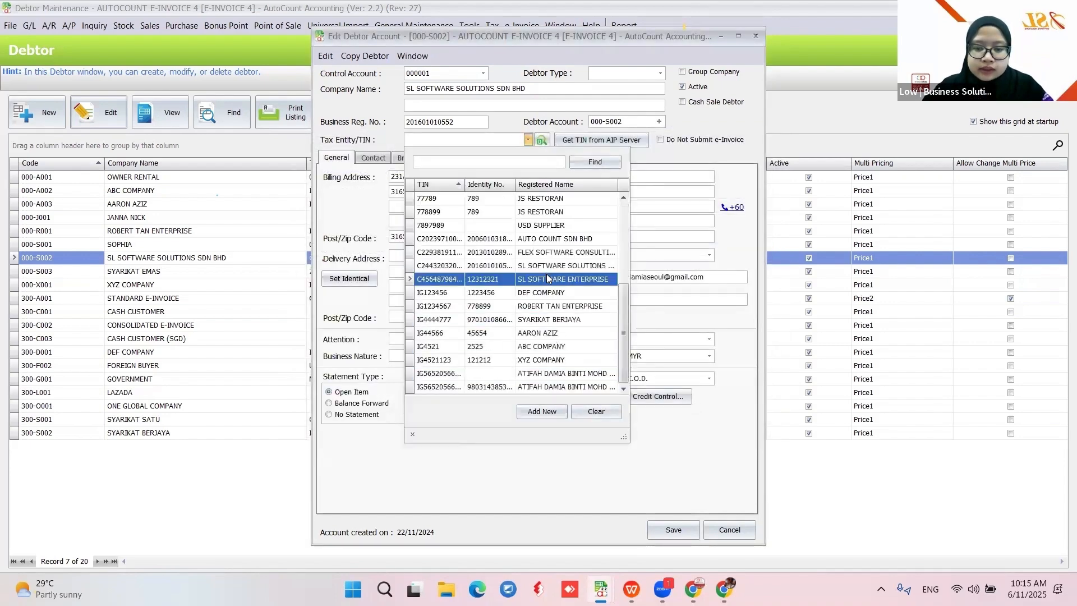
click(548, 266)
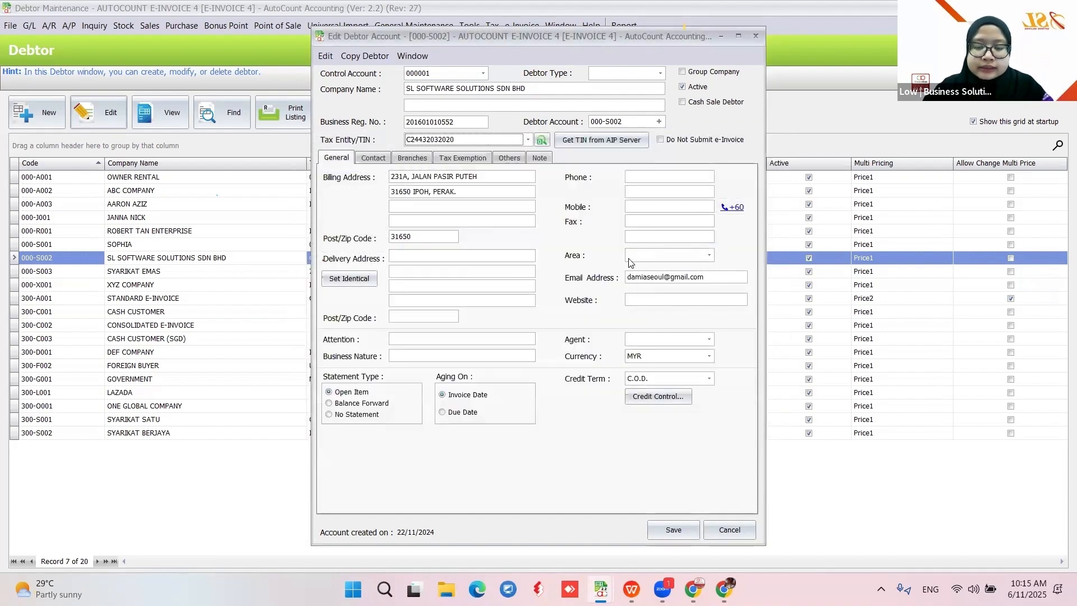
click(673, 531)
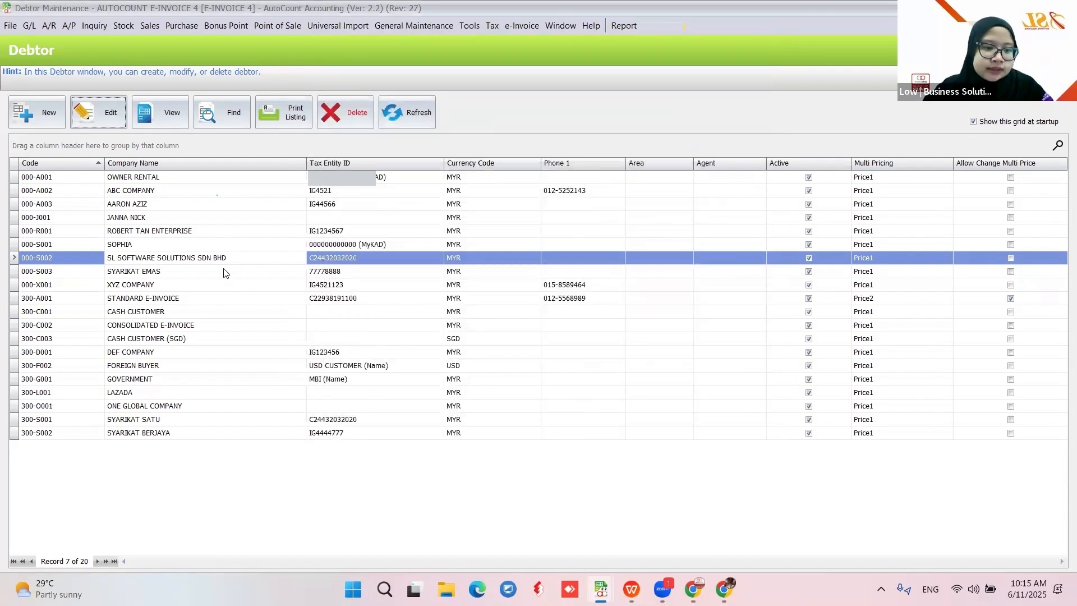
click(224, 230)
Edit debtor 300-O001 ONE GLOBAL COMPANY and search AIP by company name, which finds no result
click(142, 406)
click(93, 117)
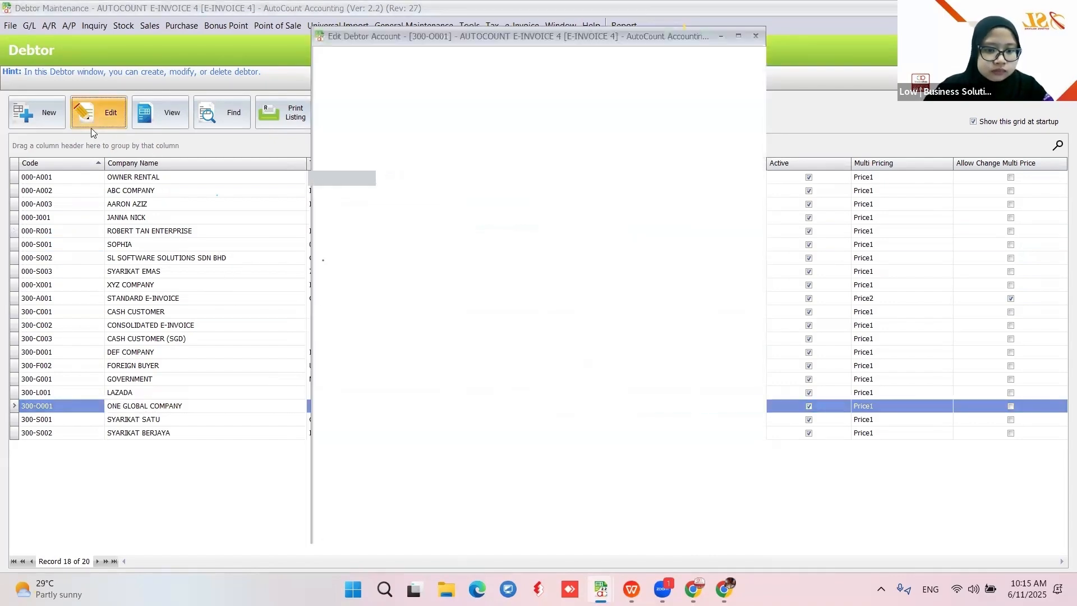
click(579, 141)
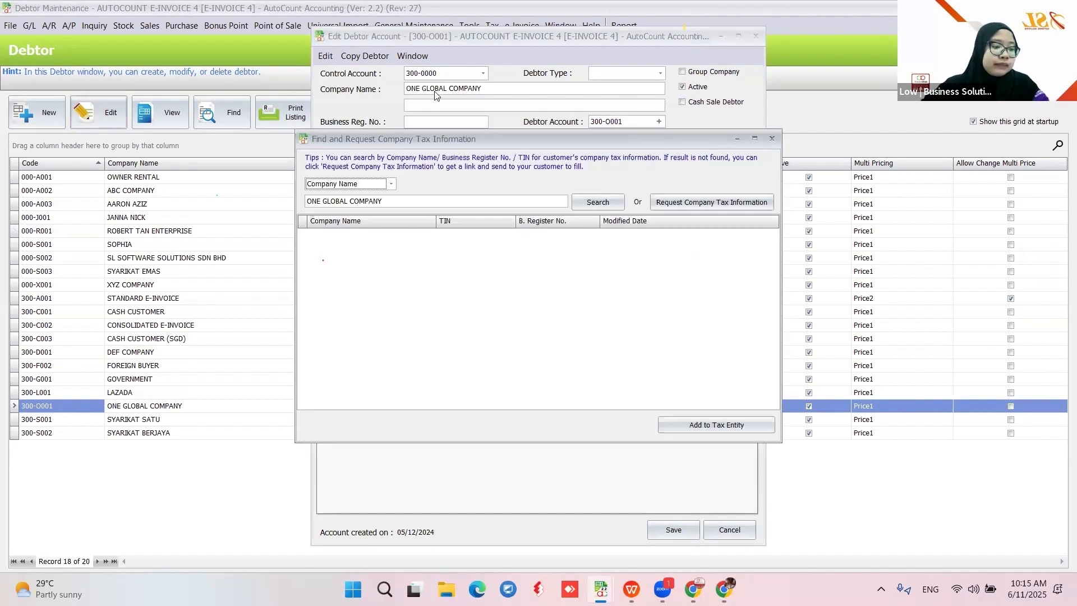
click(594, 209)
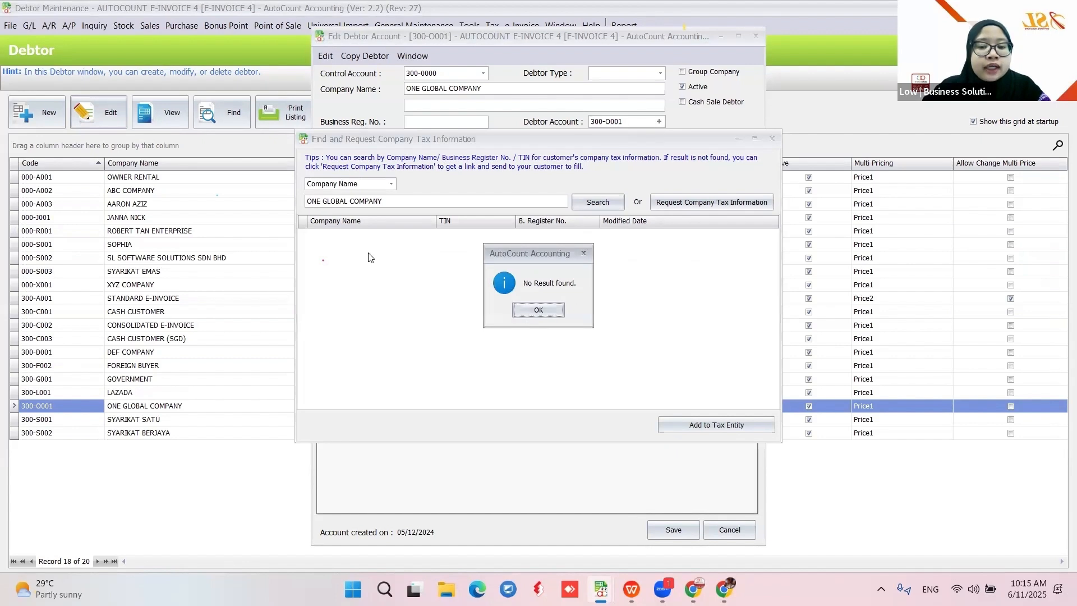
click(538, 314)
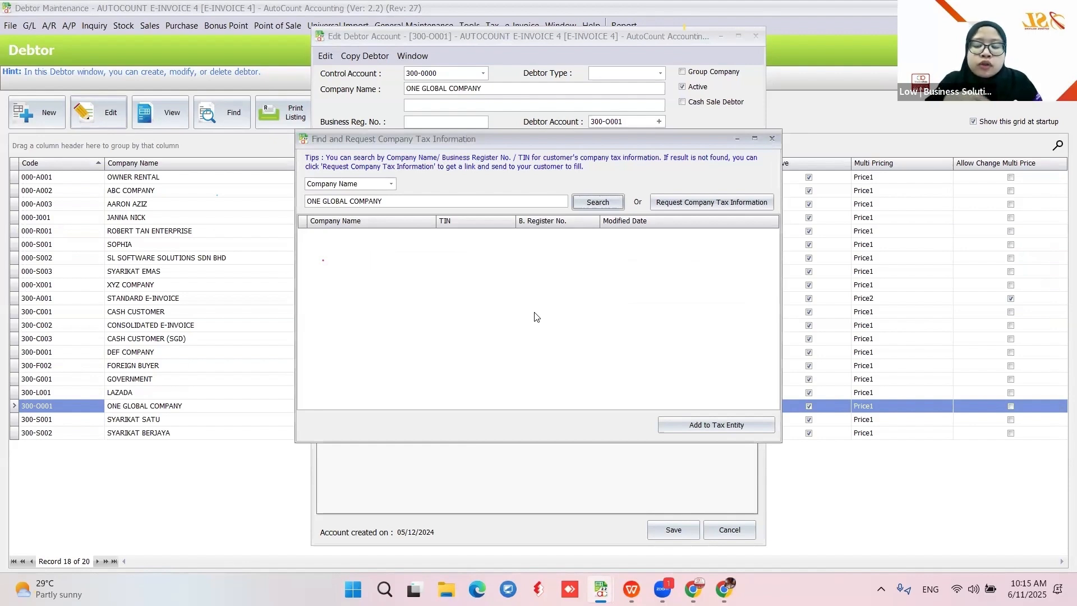
click(632, 589)
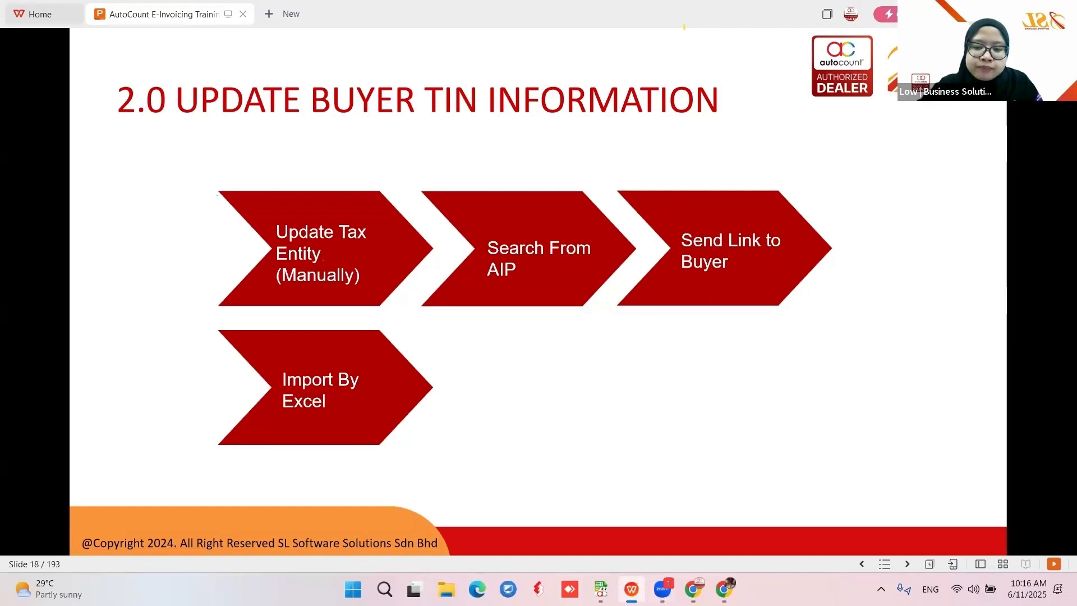
key(alt+Tab)
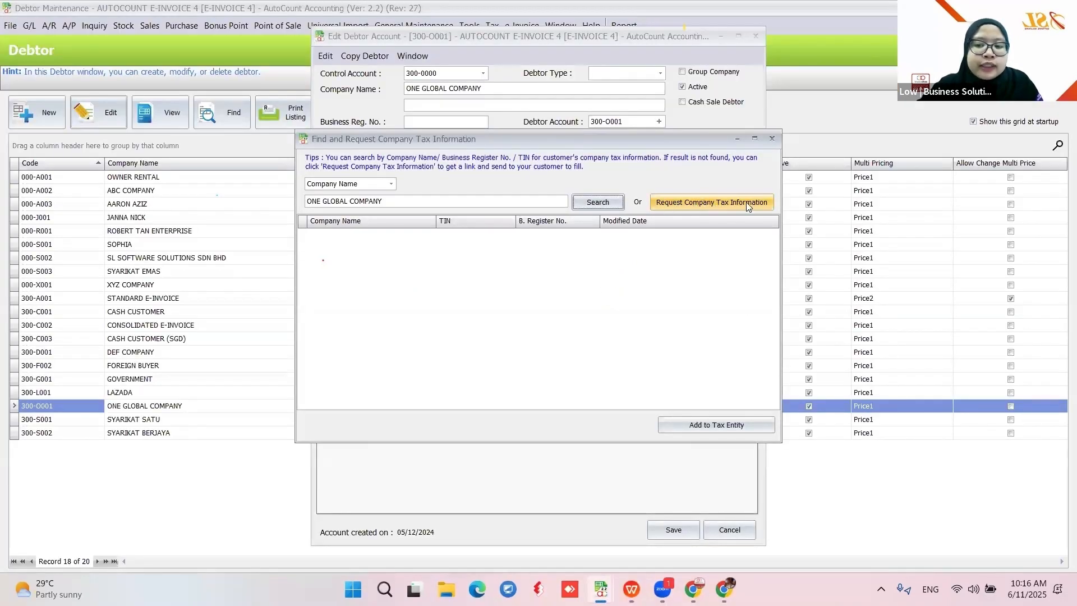
Generate and copy a TIN request link for ONE GLOBAL COMPANY, then bring up the MyInvois browser window
click(717, 204)
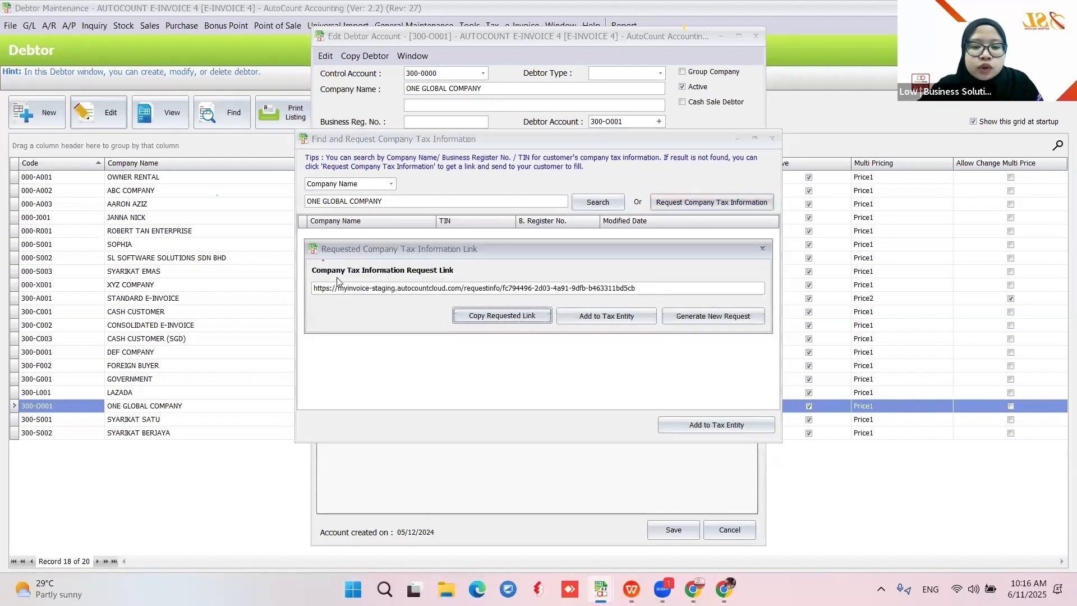
click(698, 317)
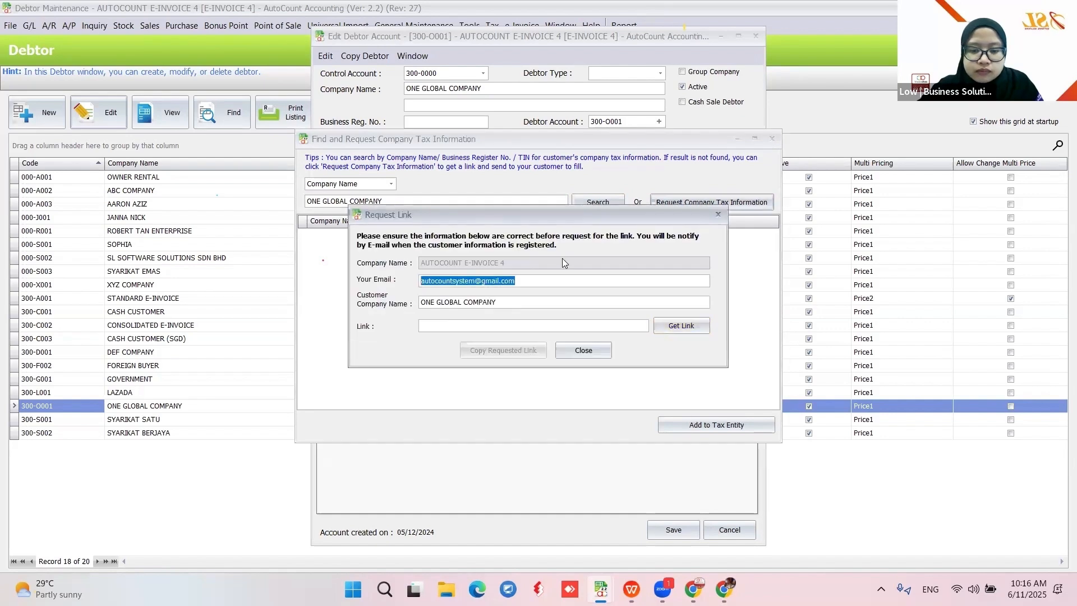
click(523, 282)
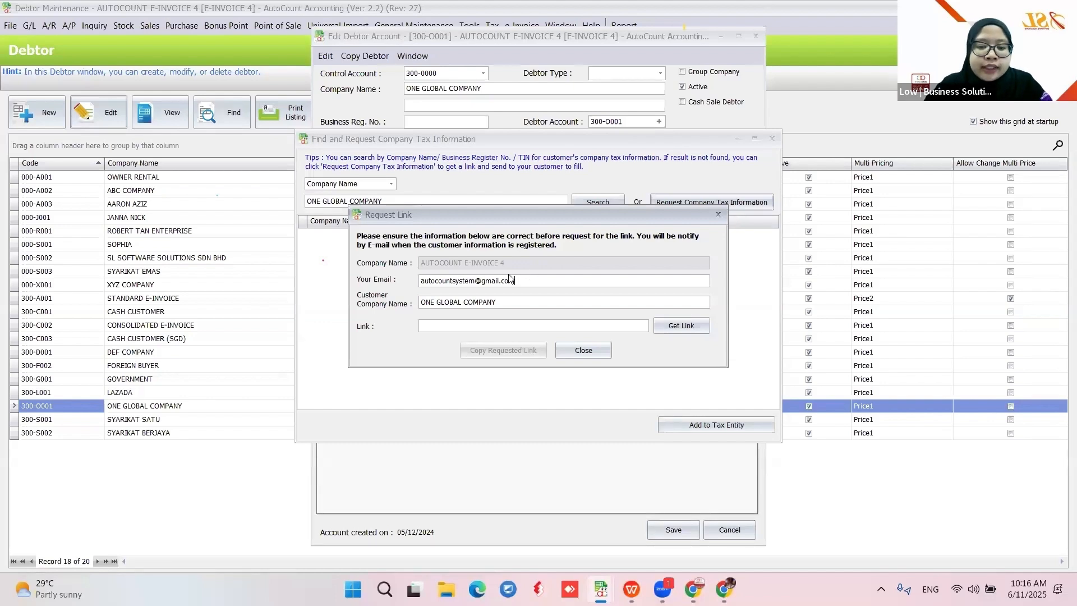
click(680, 327)
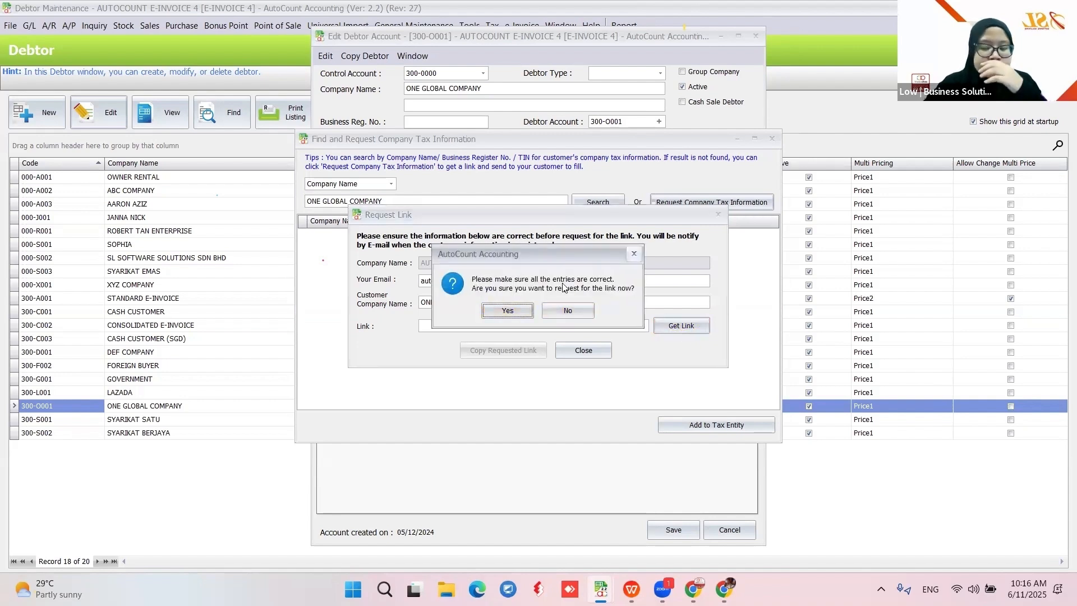
click(505, 312)
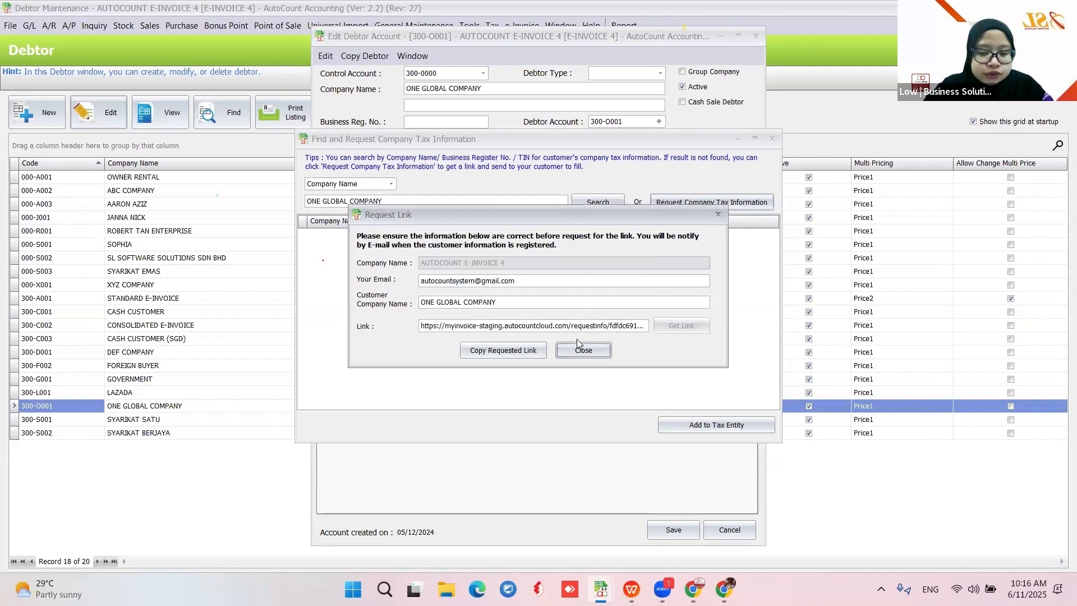
click(497, 353)
click(539, 311)
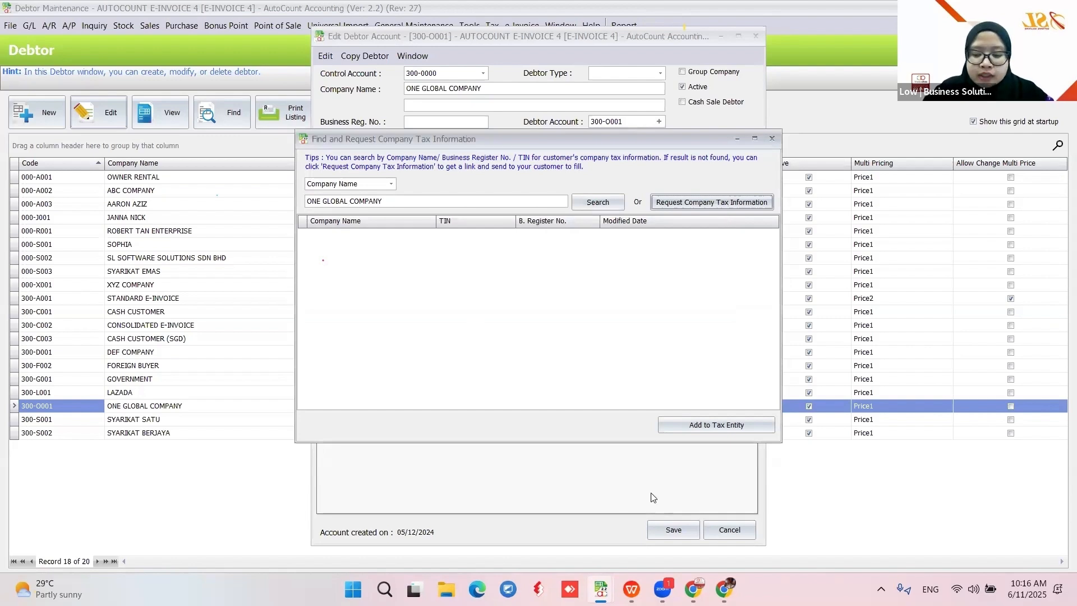
click(693, 589)
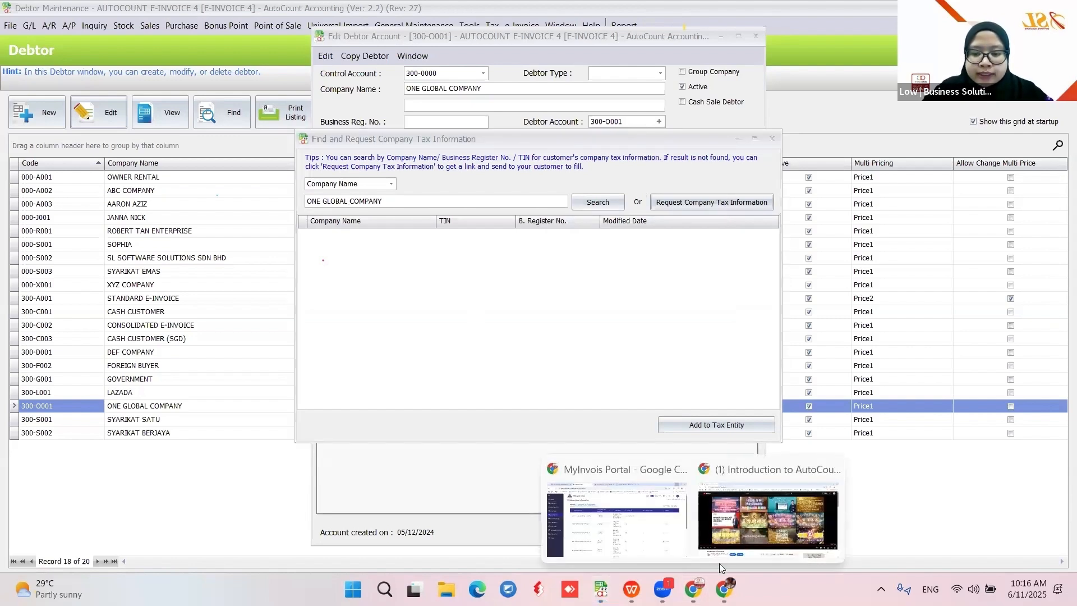
click(637, 530)
Load the copied request link in a new Chrome tab
click(705, 14)
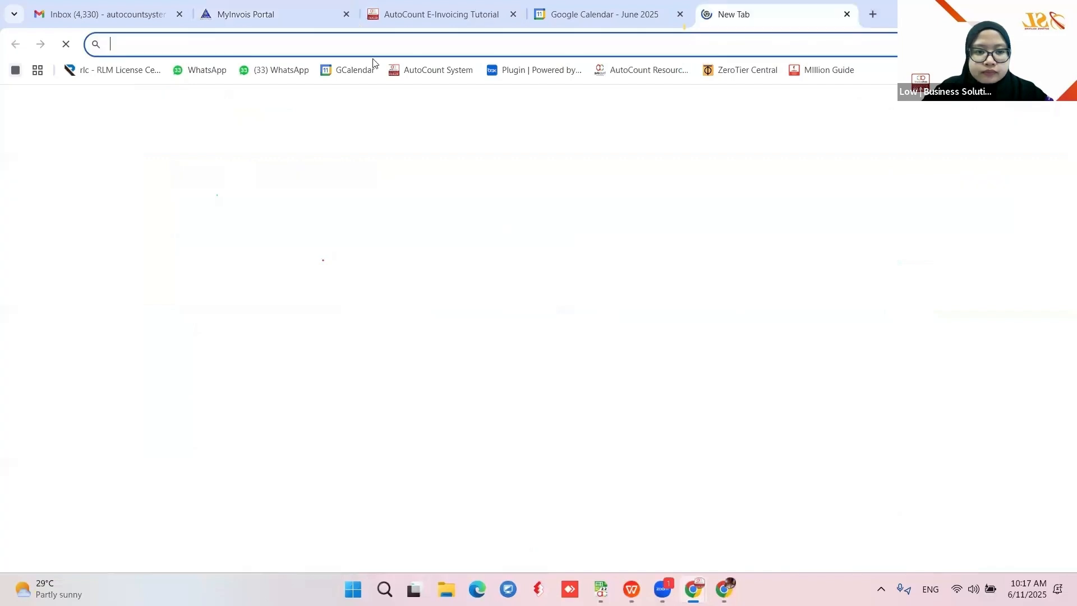
key(ctrl+v)
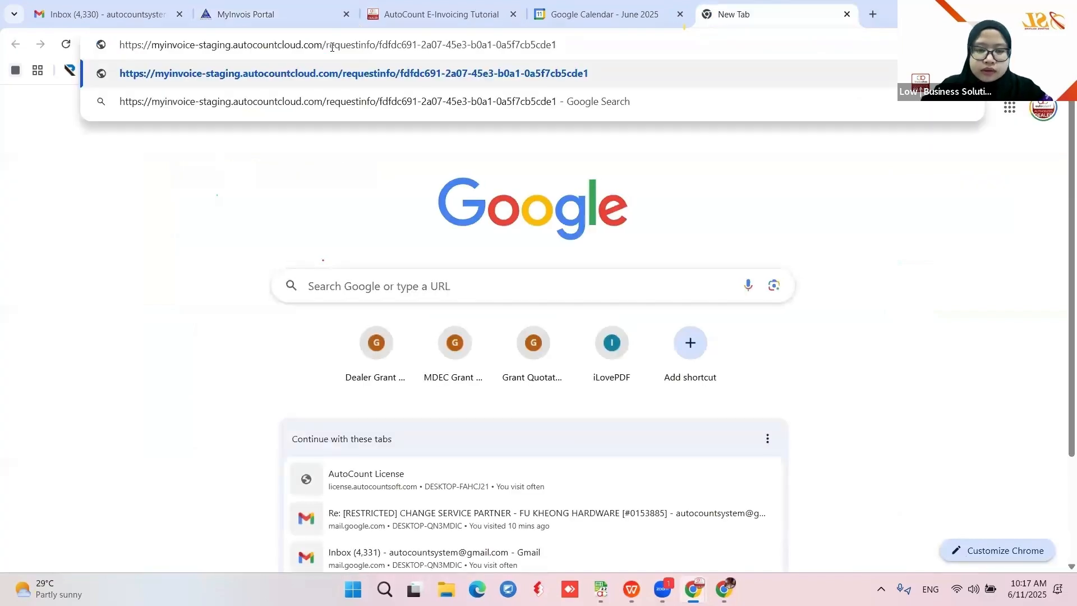
key(Return)
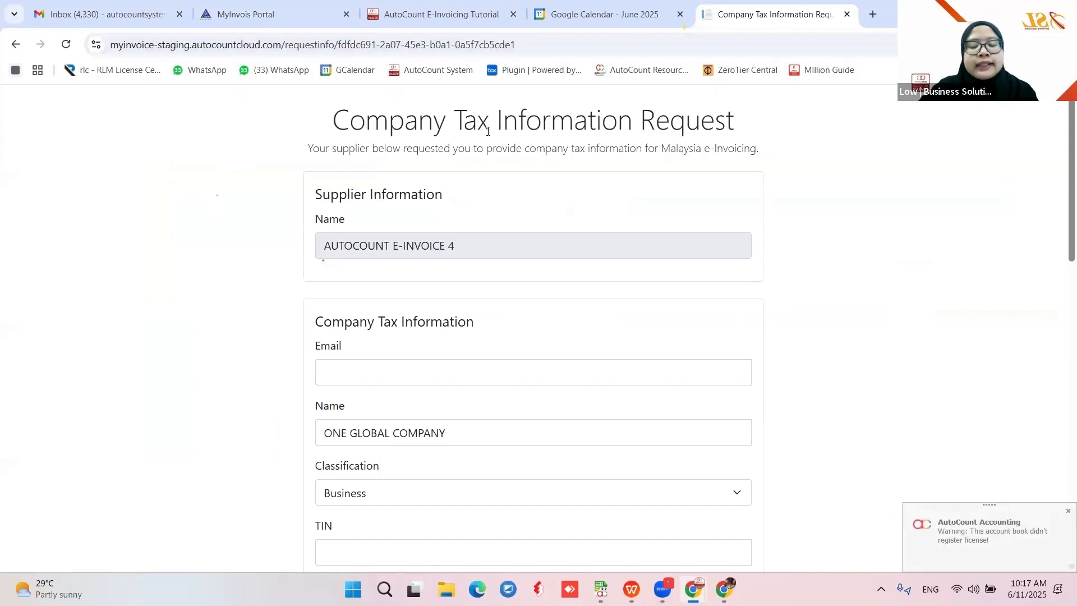
scroll(558, 288, down, 2)
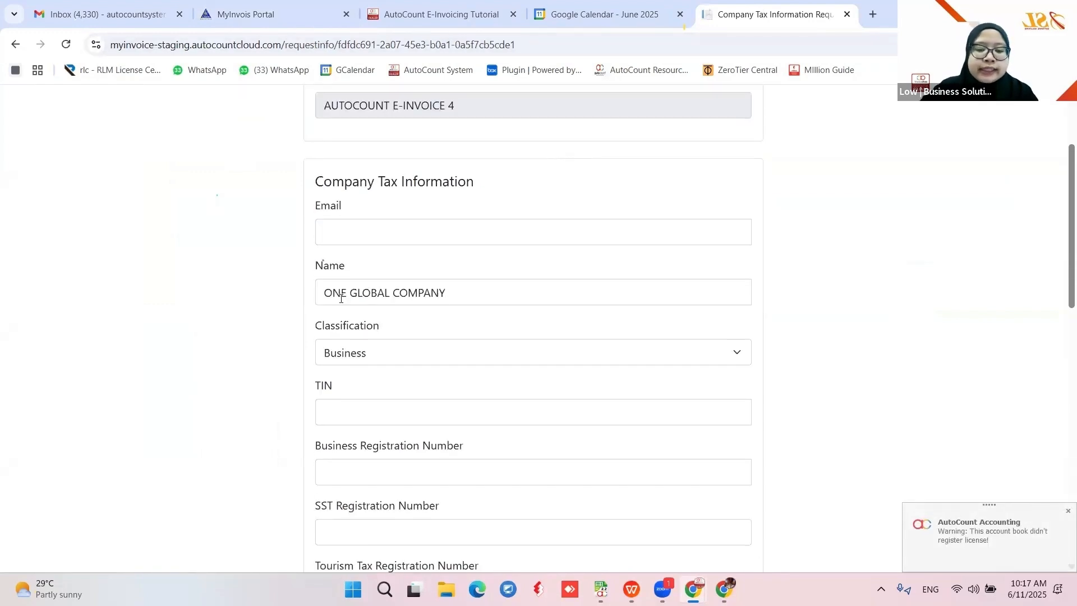
Review the Email, Classification (Business), TIN, Business Registration, SST and Tourism Tax fields
click(352, 234)
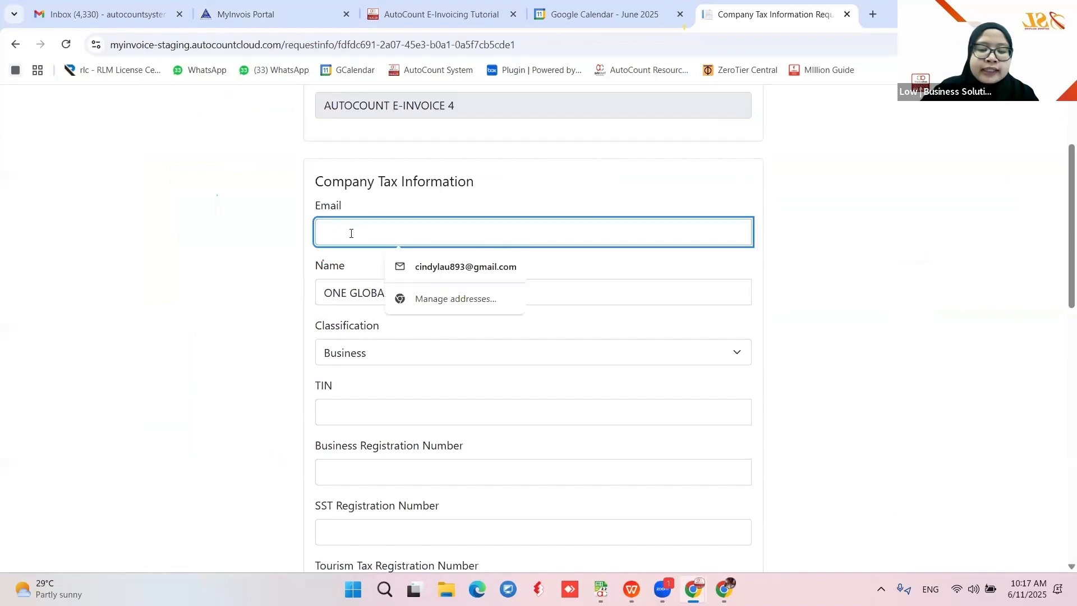
scroll(637, 310, down, 1)
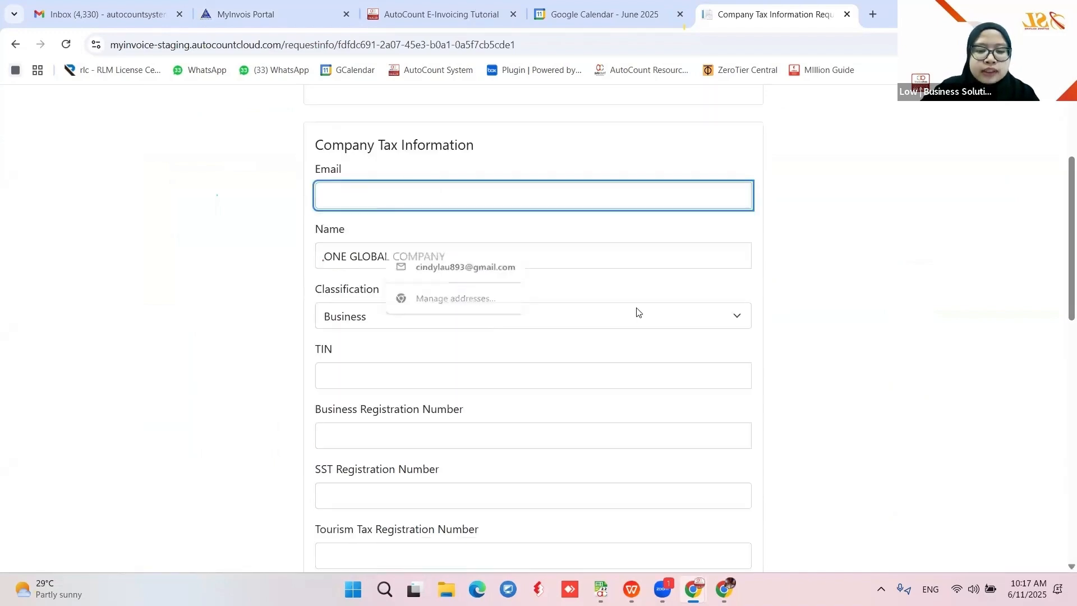
click(662, 289)
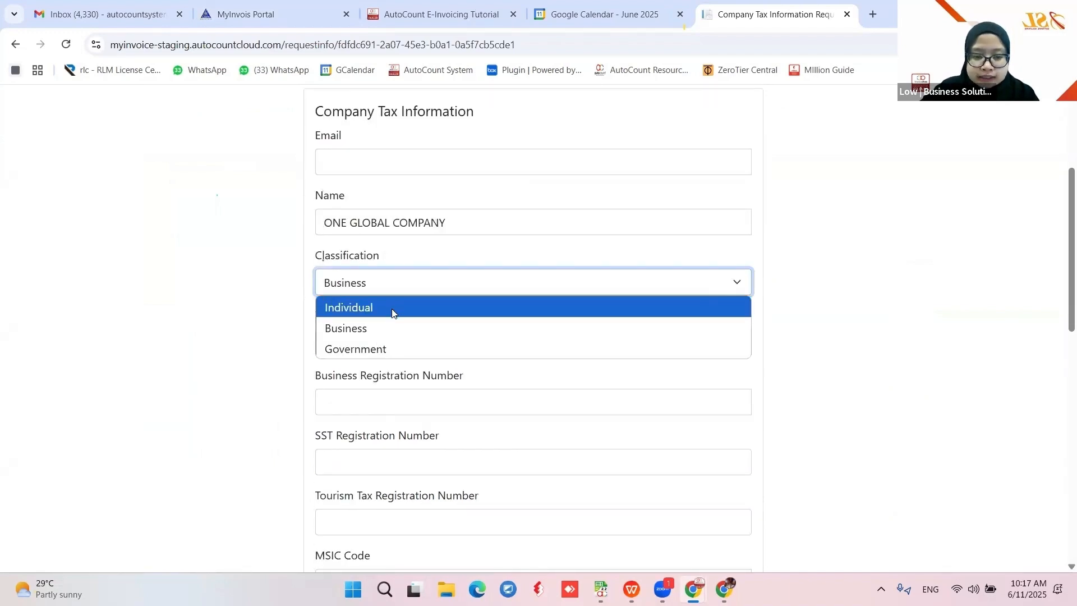
click(370, 328)
click(345, 345)
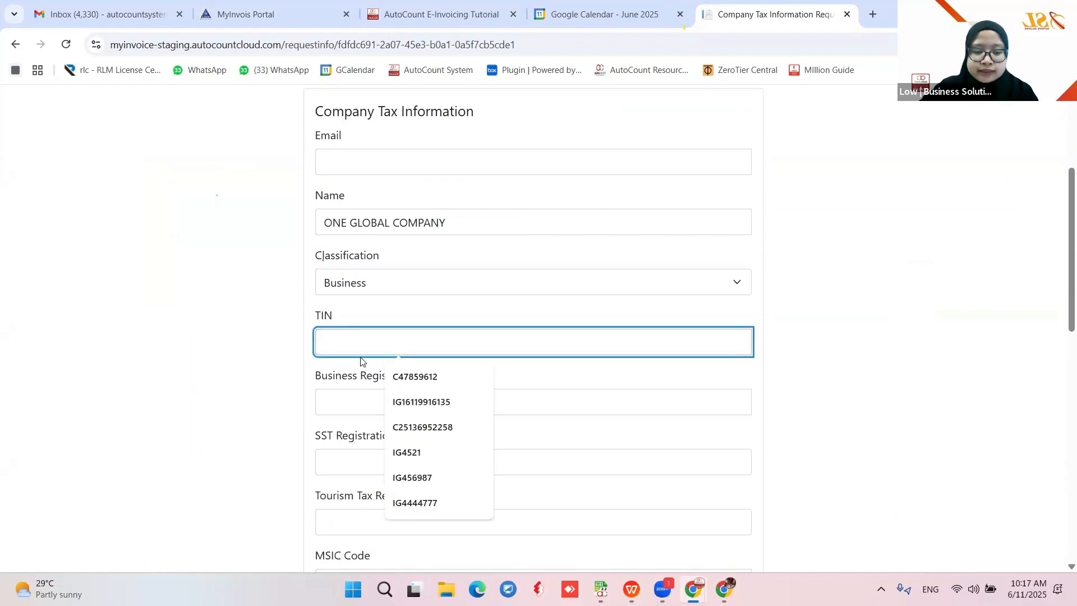
scroll(360, 361, down, 1)
click(345, 330)
scroll(371, 334, down, 2)
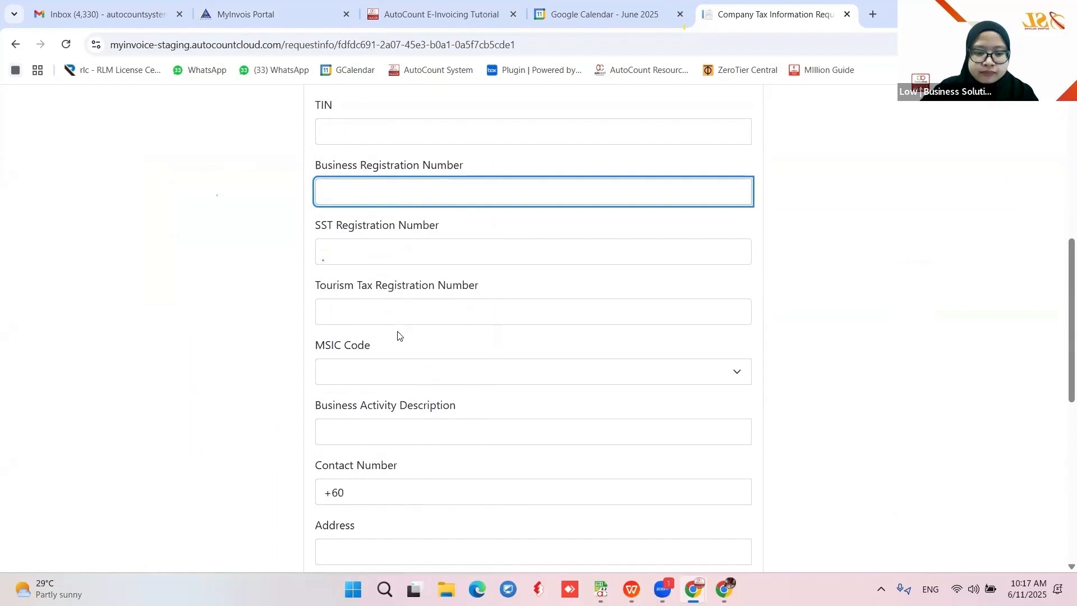
click(335, 251)
click(330, 310)
scroll(361, 314, down, 1)
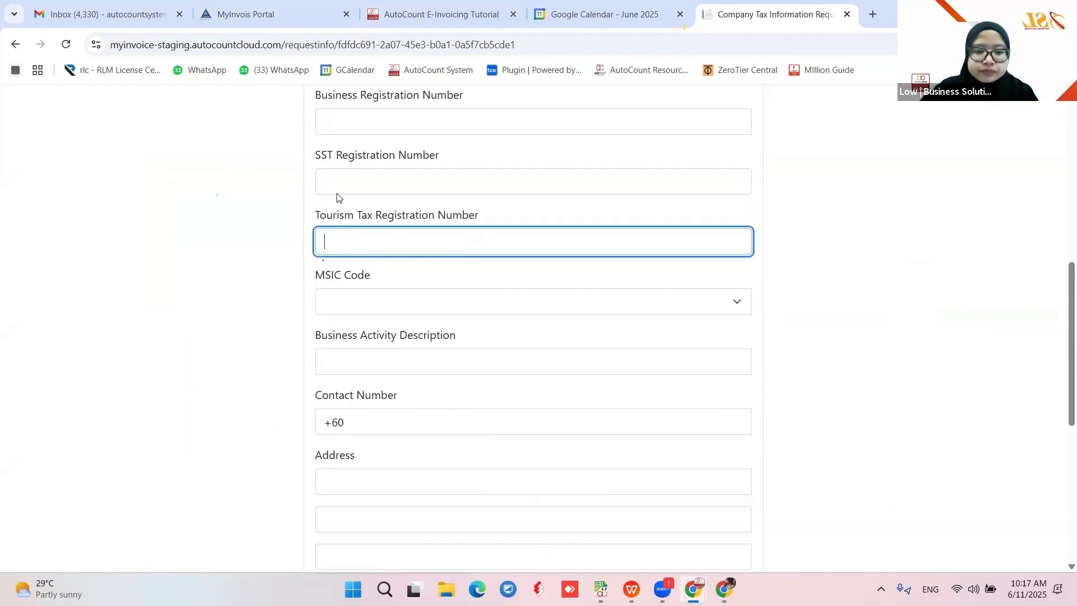
Review MSIC Code, contact number, address and post code, then tick the consent to share tax information
click(353, 312)
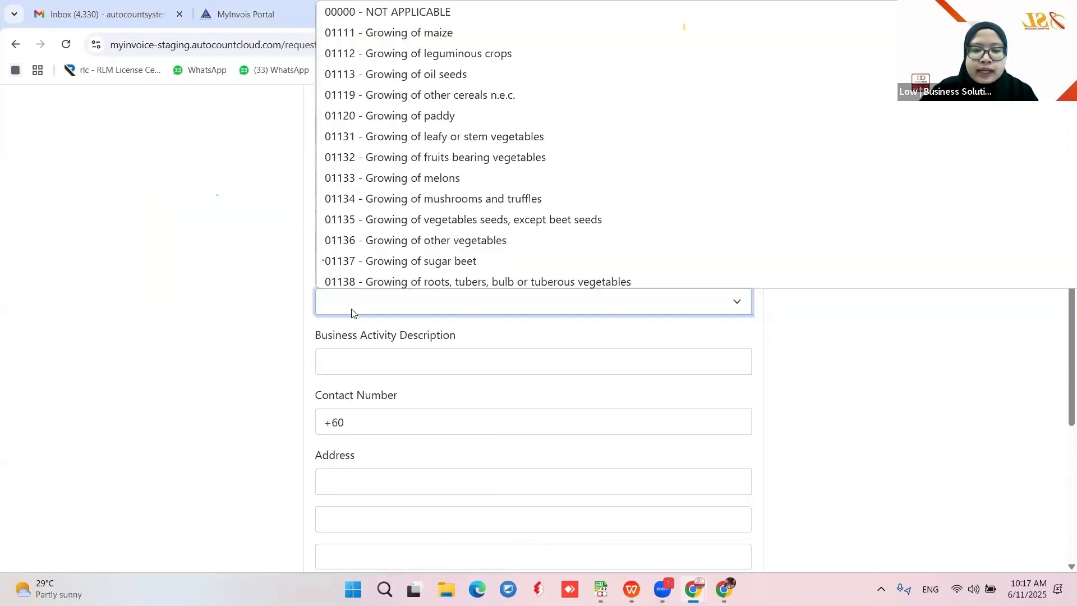
click(352, 312)
scroll(341, 228, down, 2)
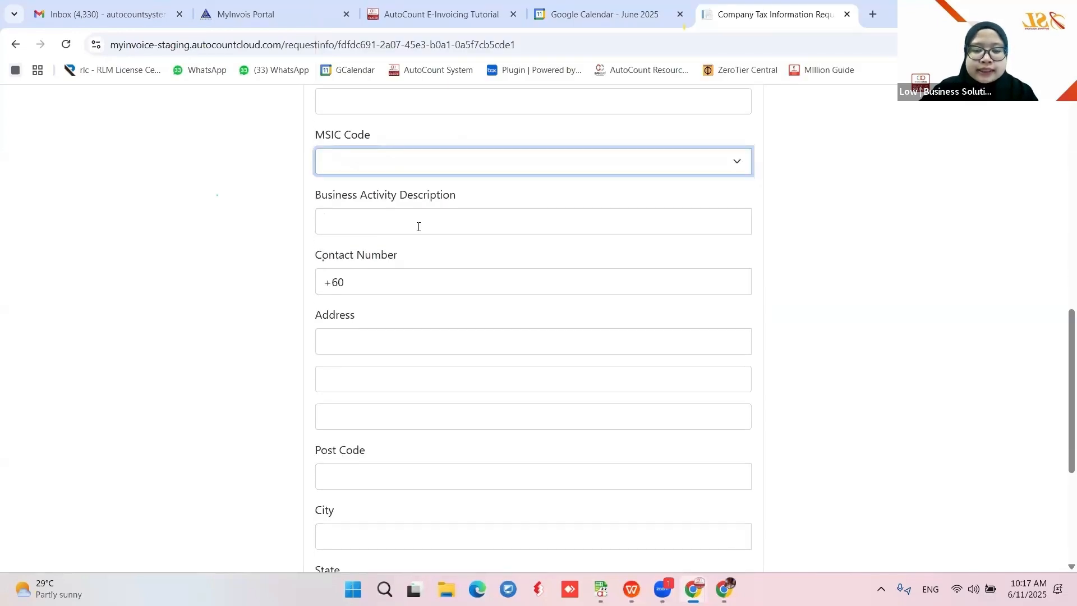
click(376, 288)
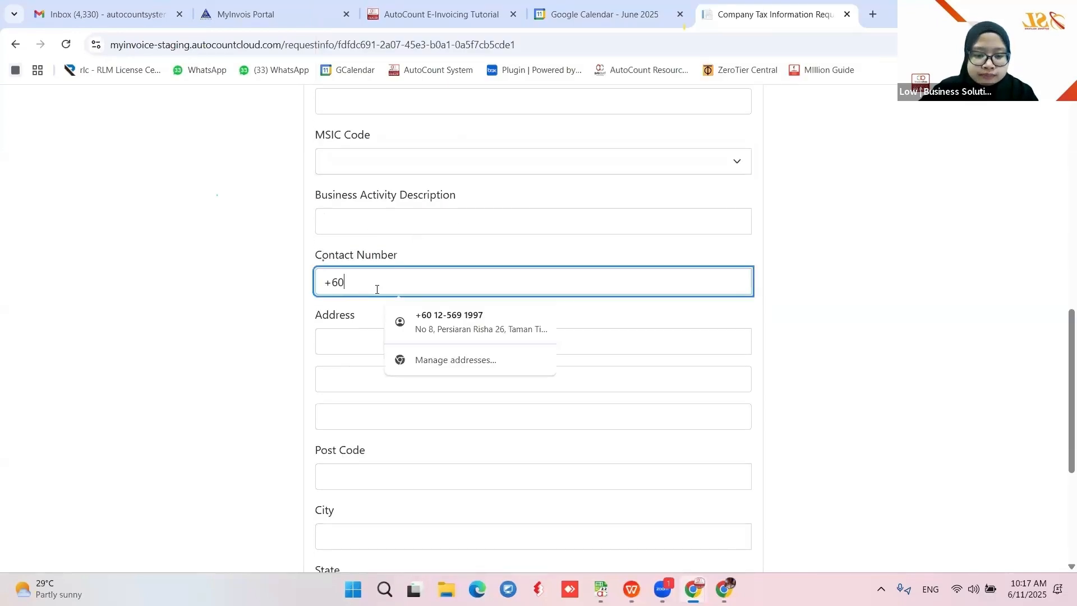
scroll(365, 278, down, 1)
click(346, 264)
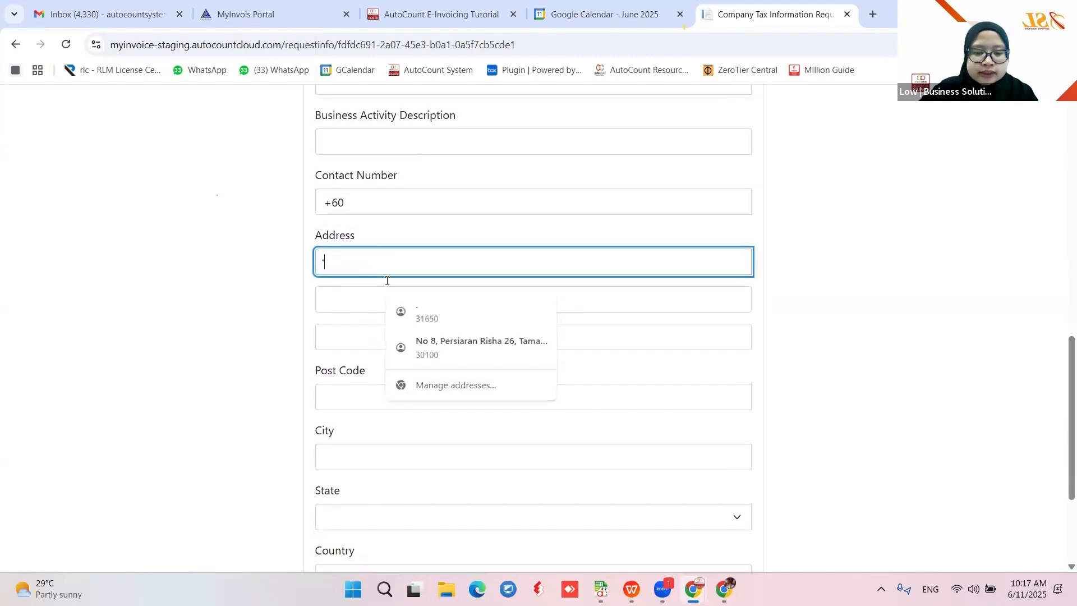
scroll(347, 264, down, 2)
click(355, 266)
scroll(371, 387, down, 1)
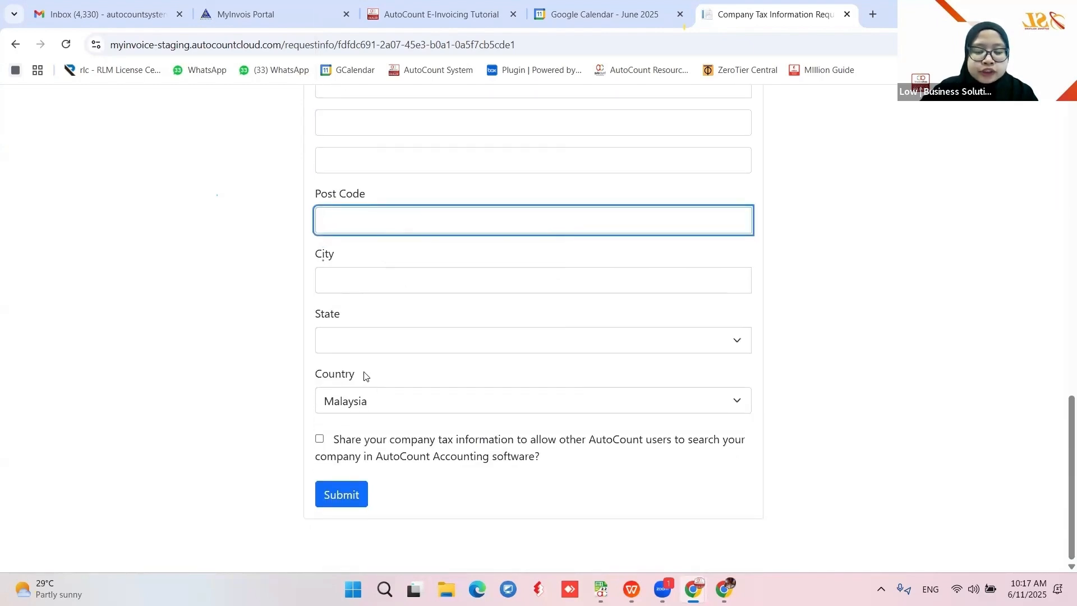
click(320, 441)
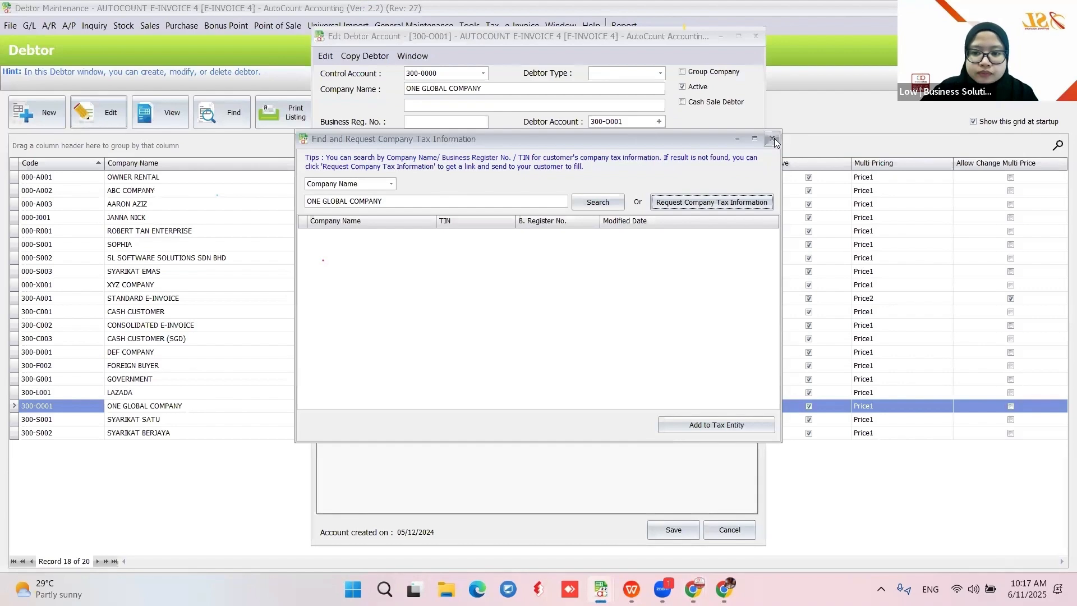
Close the ONE GLOBAL COMPANY edit window and open debtor 000-R001 ROBERT TAN ENTERPRISE for editing
key(Escape)
click(725, 529)
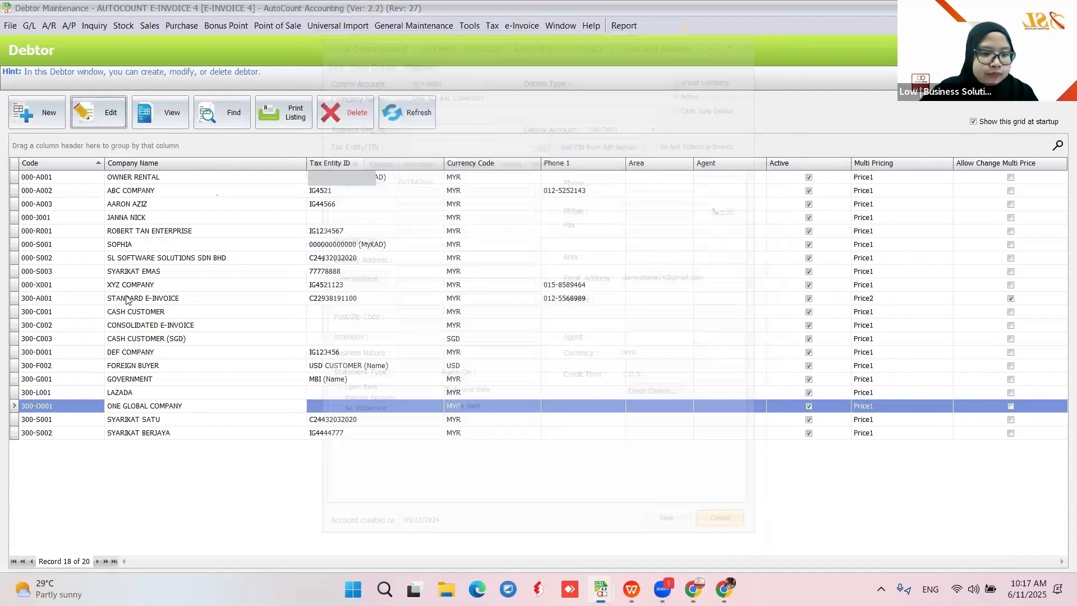
click(145, 234)
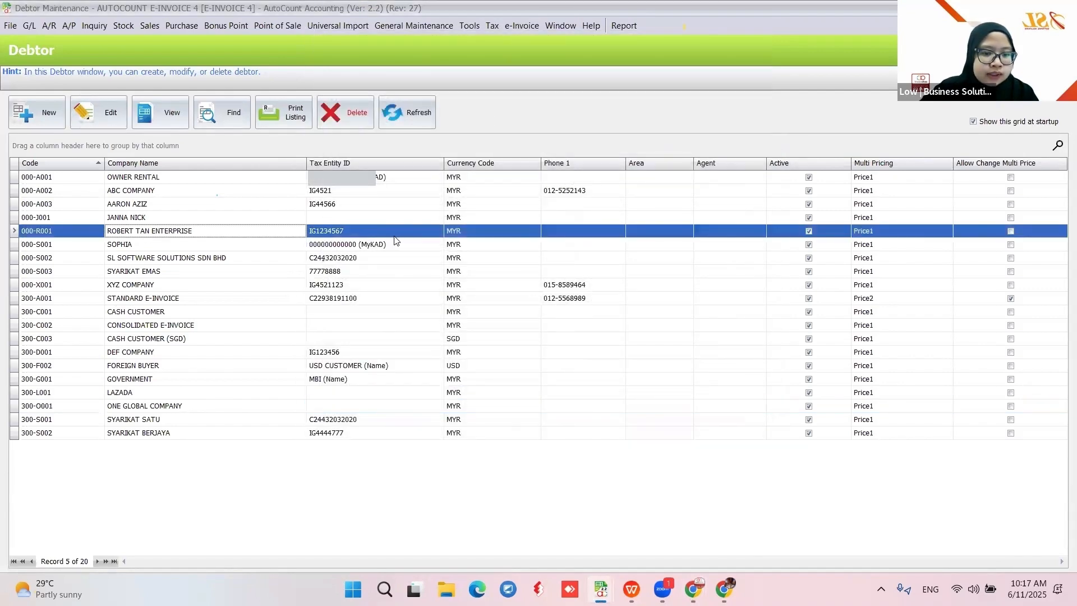
click(96, 117)
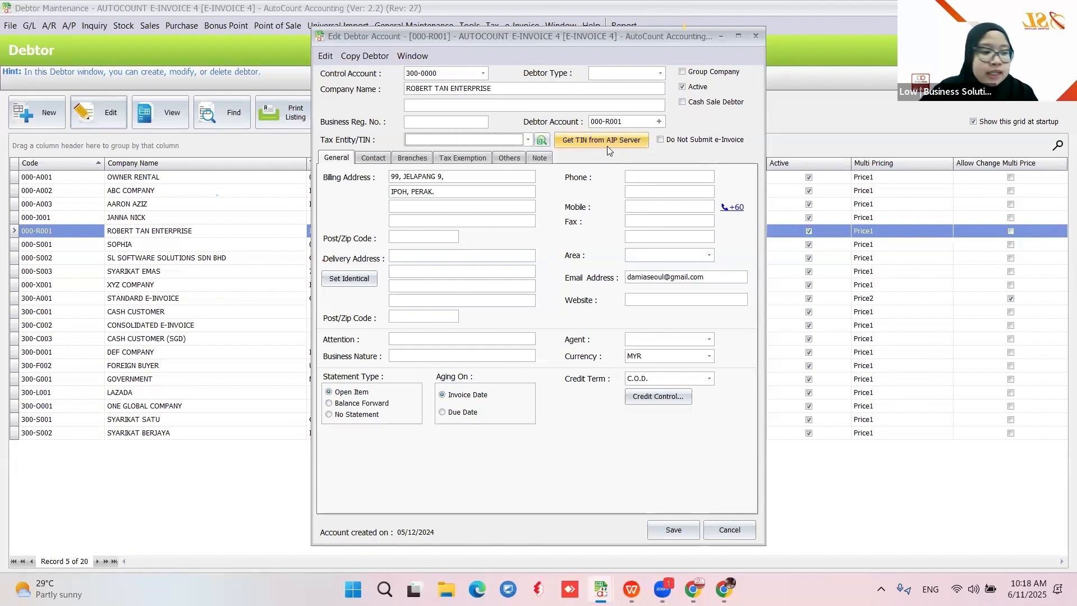
Fetch ROBERT TAN ENTERPRISE's TIN from AIP, then cancel the duplicate tax entity
click(579, 143)
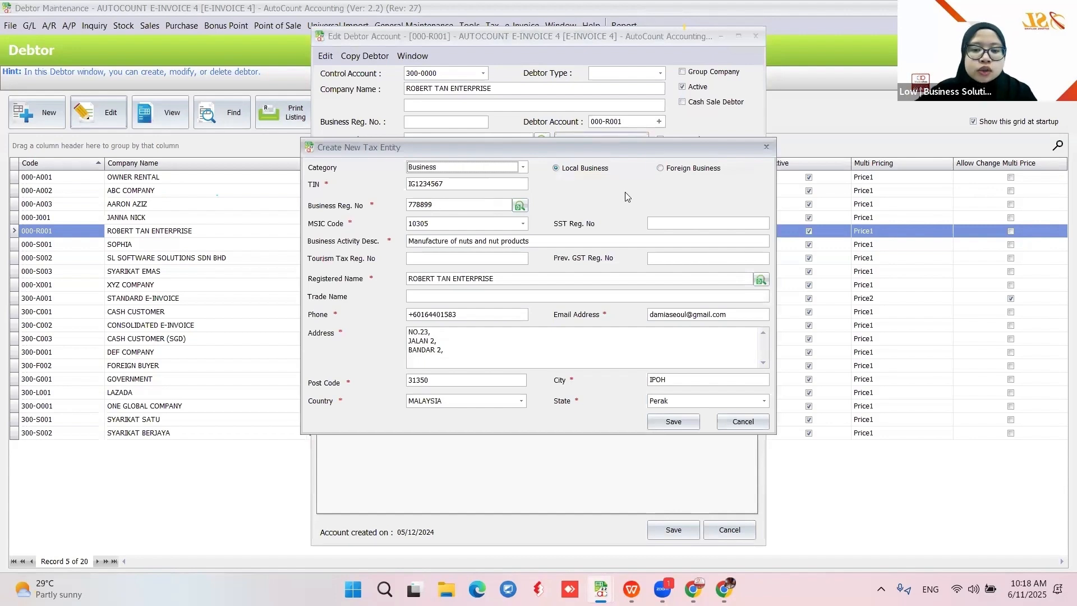
click(663, 425)
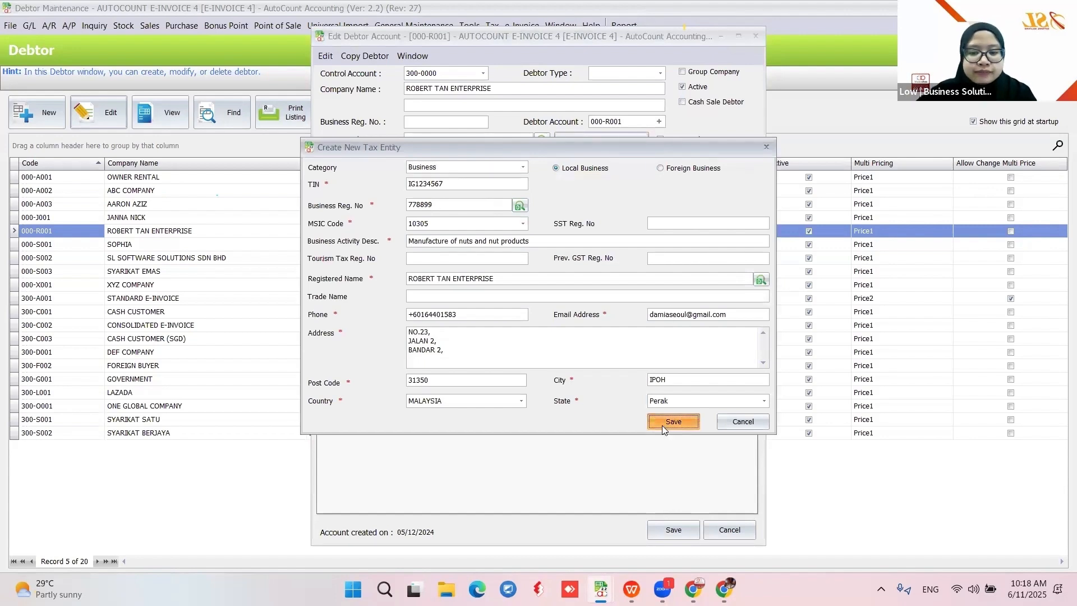
click(510, 313)
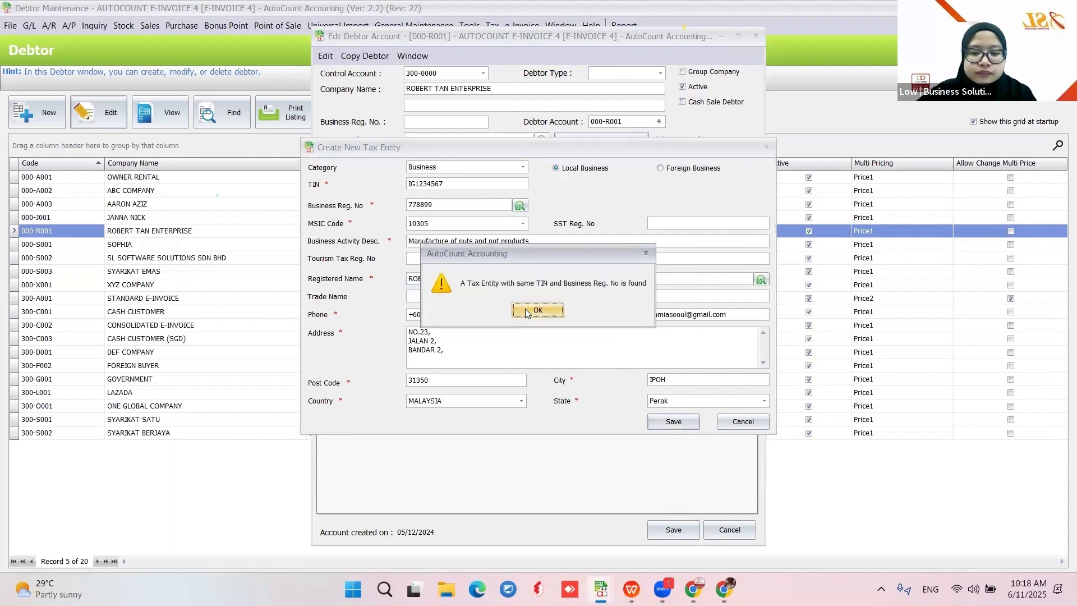
click(528, 312)
click(741, 421)
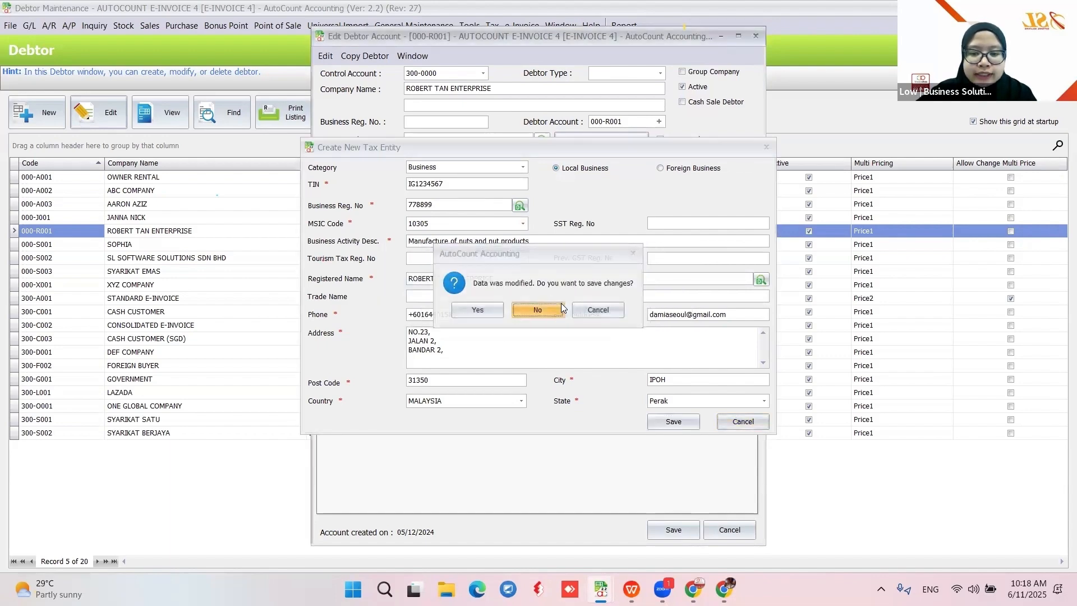
click(561, 309)
click(528, 140)
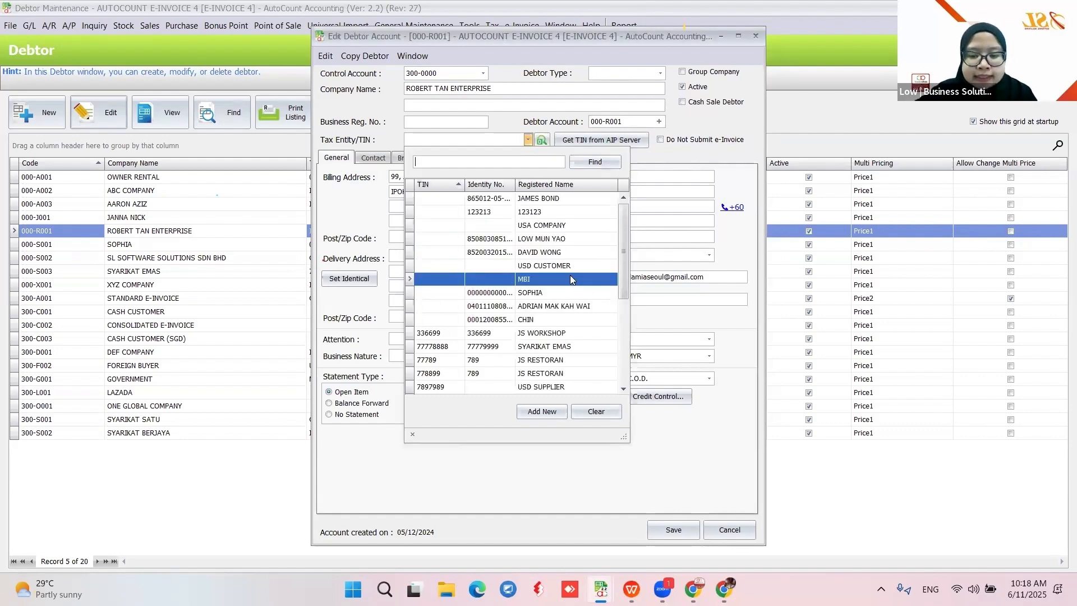
scroll(570, 275, down, 4)
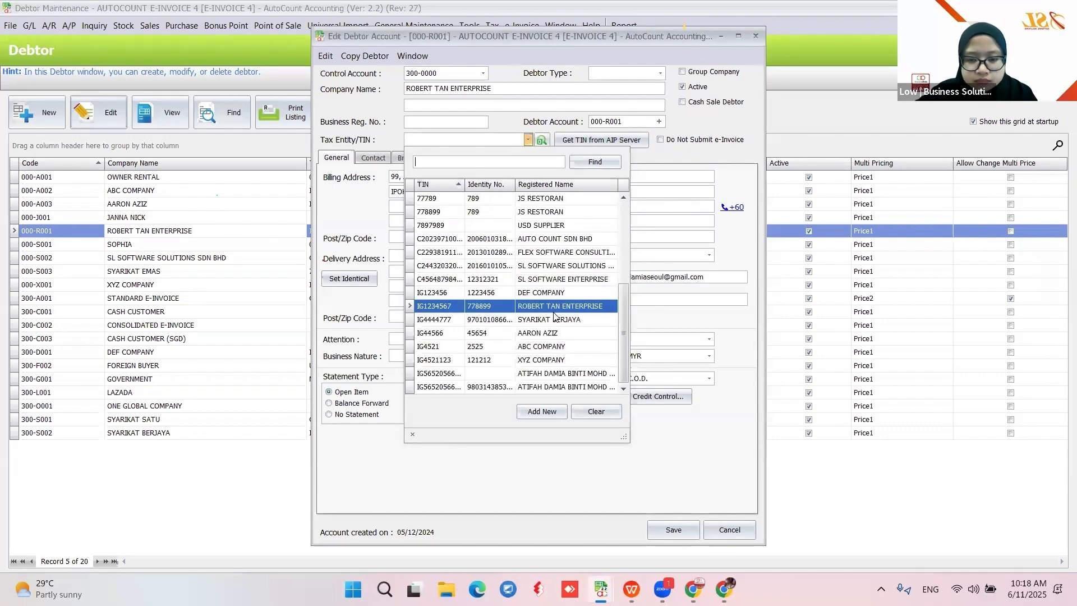
click(555, 307)
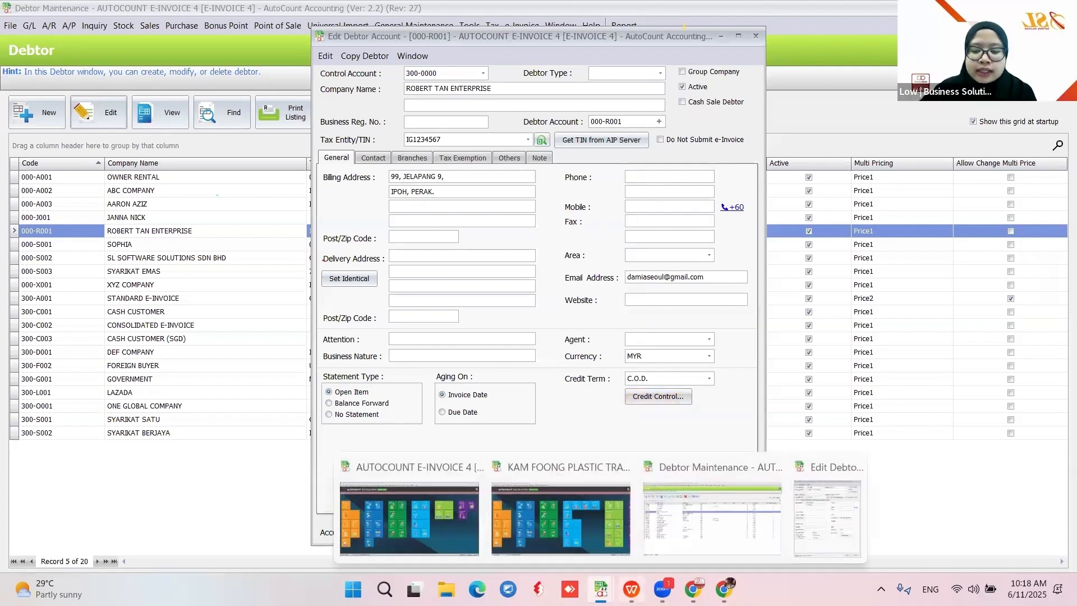
Show the Update Buyer TIN Information slide, then return to AutoCount's debtor list
click(633, 586)
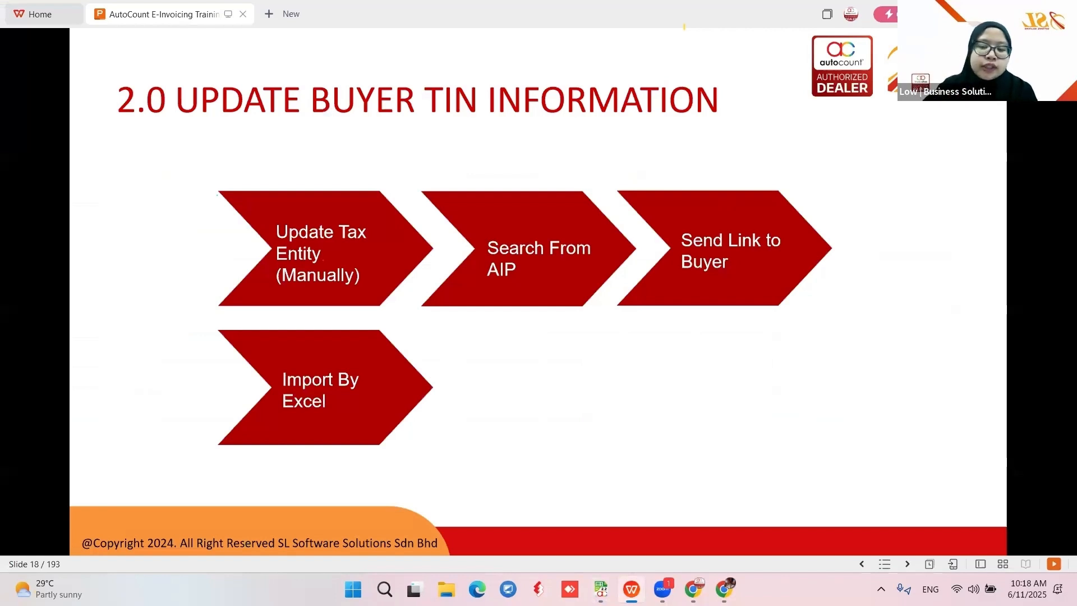
mouse_move(601, 588)
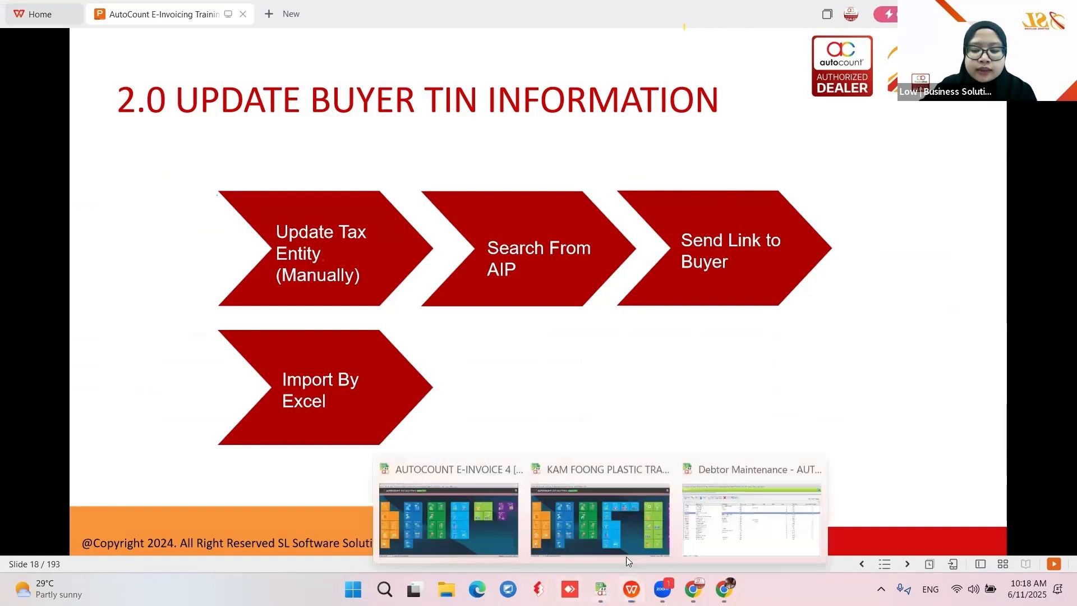
click(794, 513)
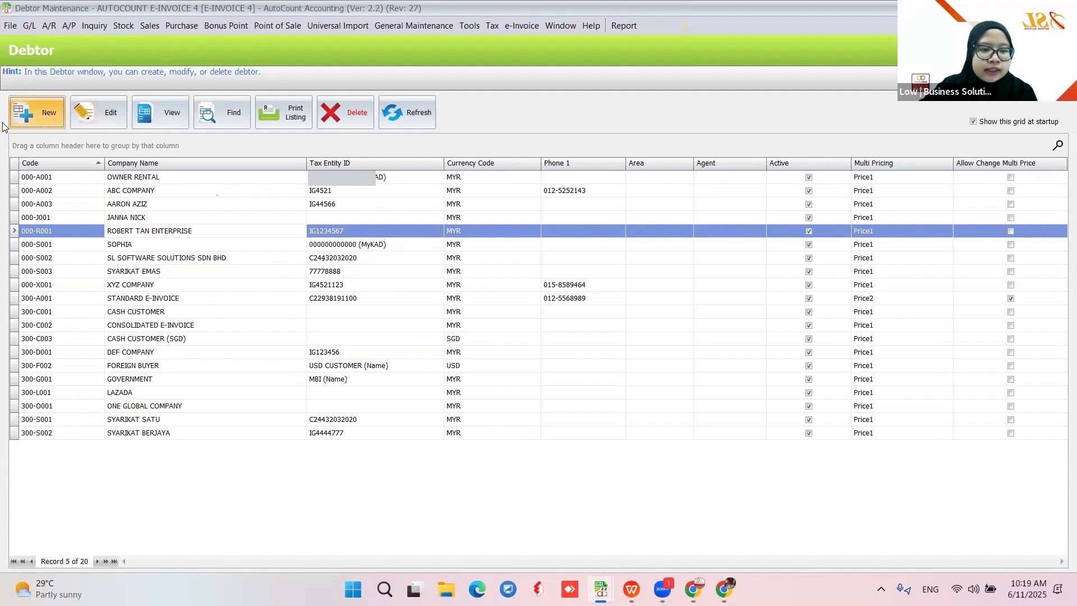
Create debtor 300-S003 SYARIKAT KEDUA with the contact's e-mail address and save it
click(19, 118)
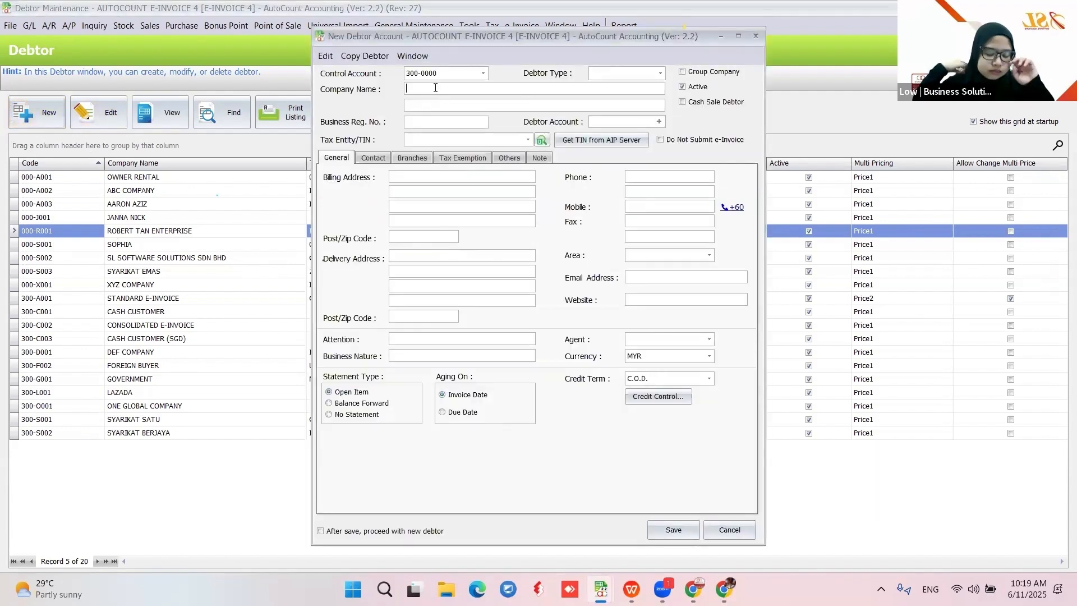
text(SYAR)
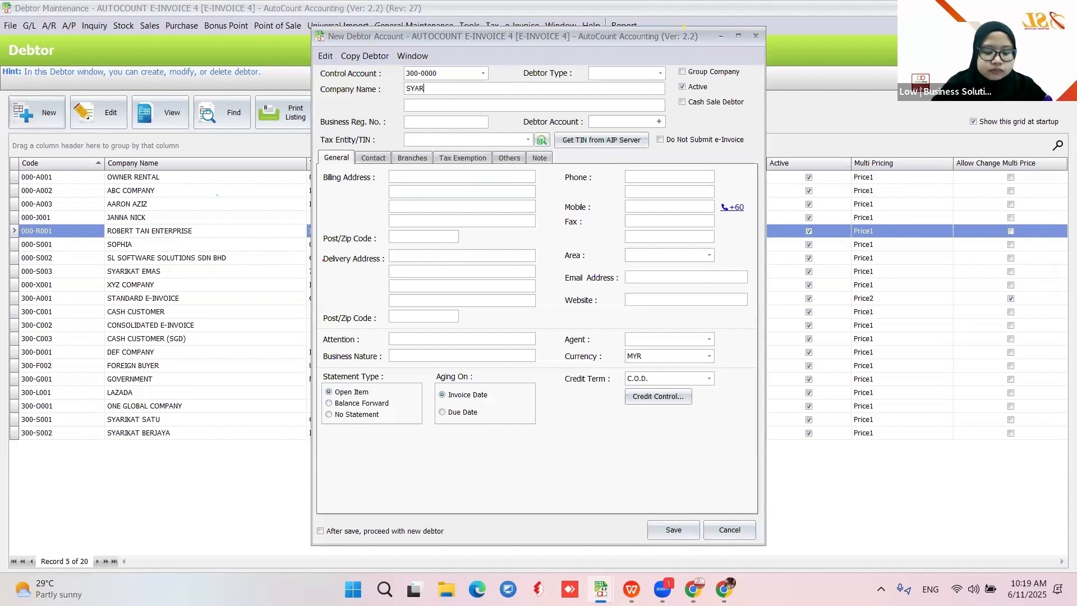
text(IKAT KEDUA)
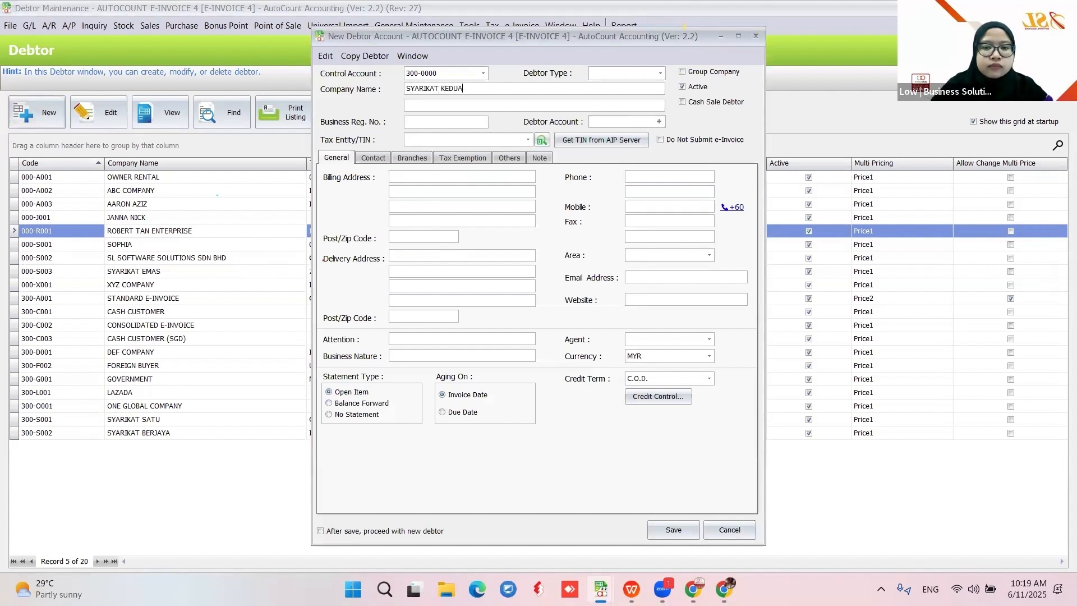
click(659, 121)
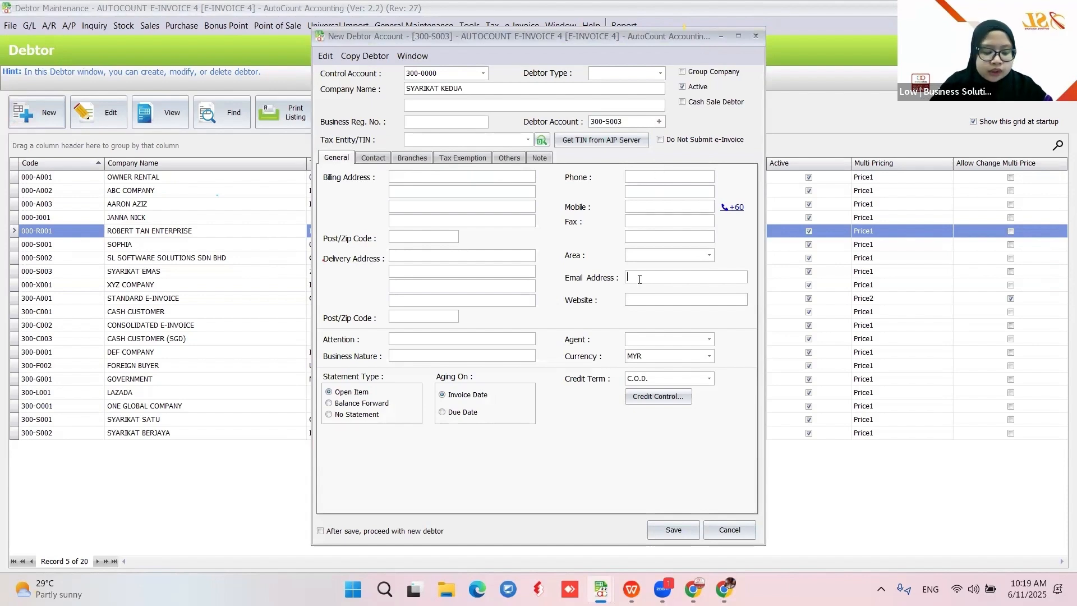
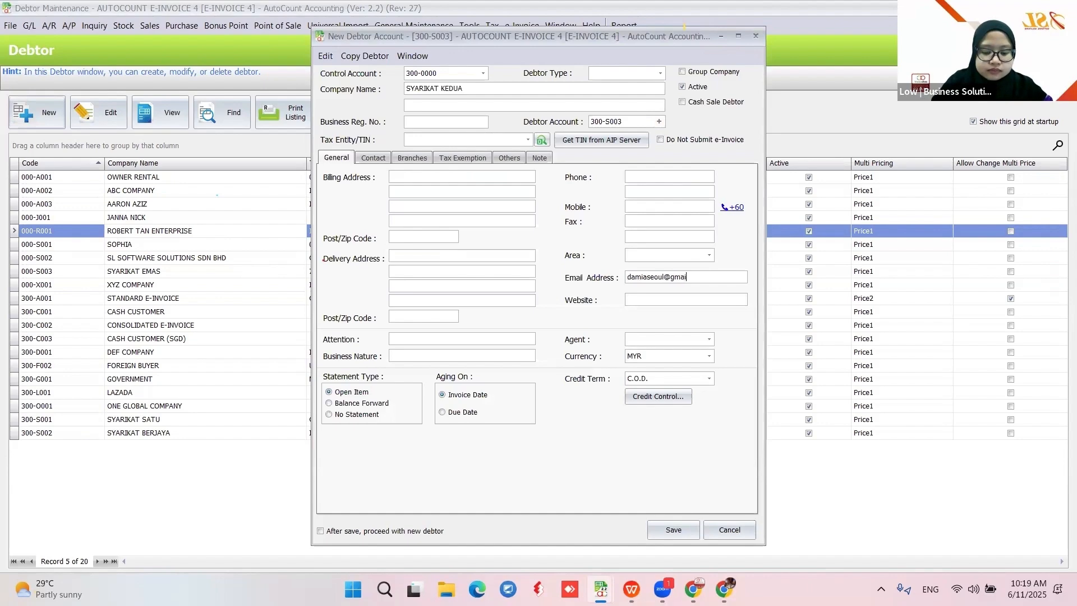
click(669, 526)
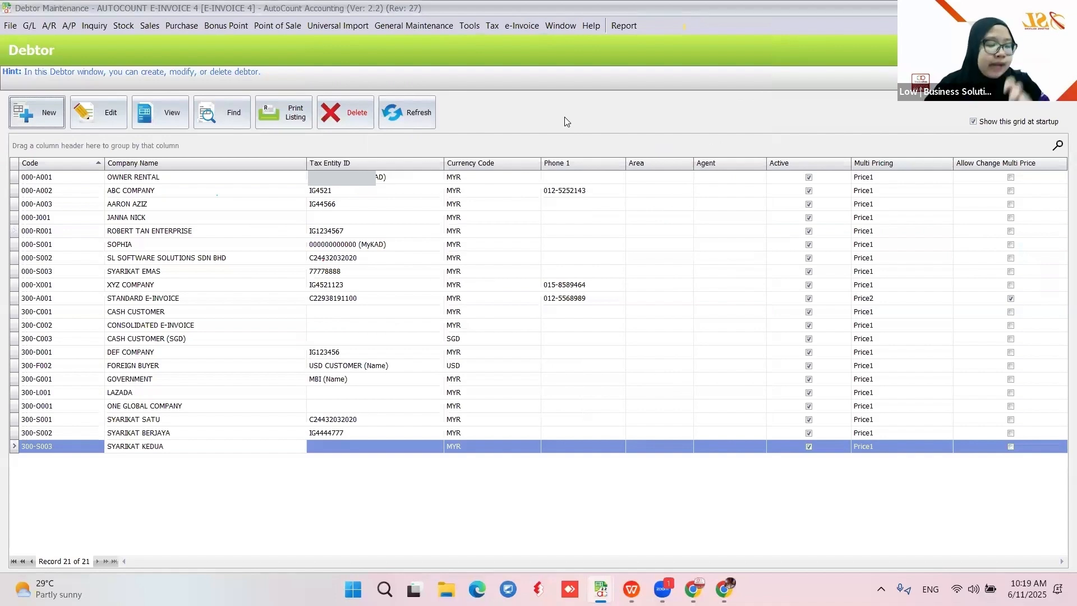
Find all debtors, tick them all, and run Batch Get TIN, confirming with Yes
click(232, 110)
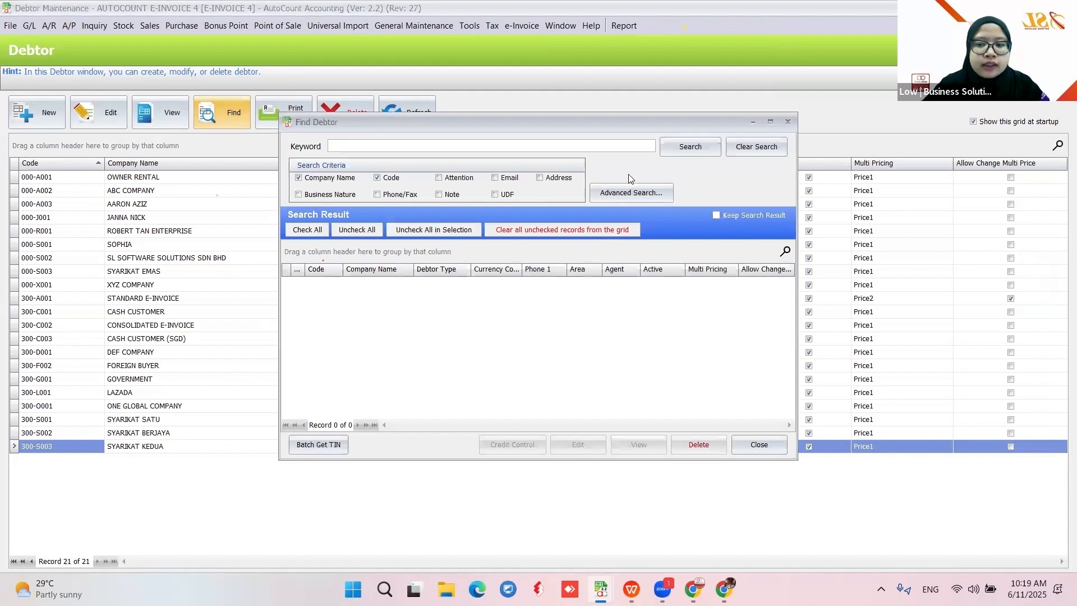
click(692, 150)
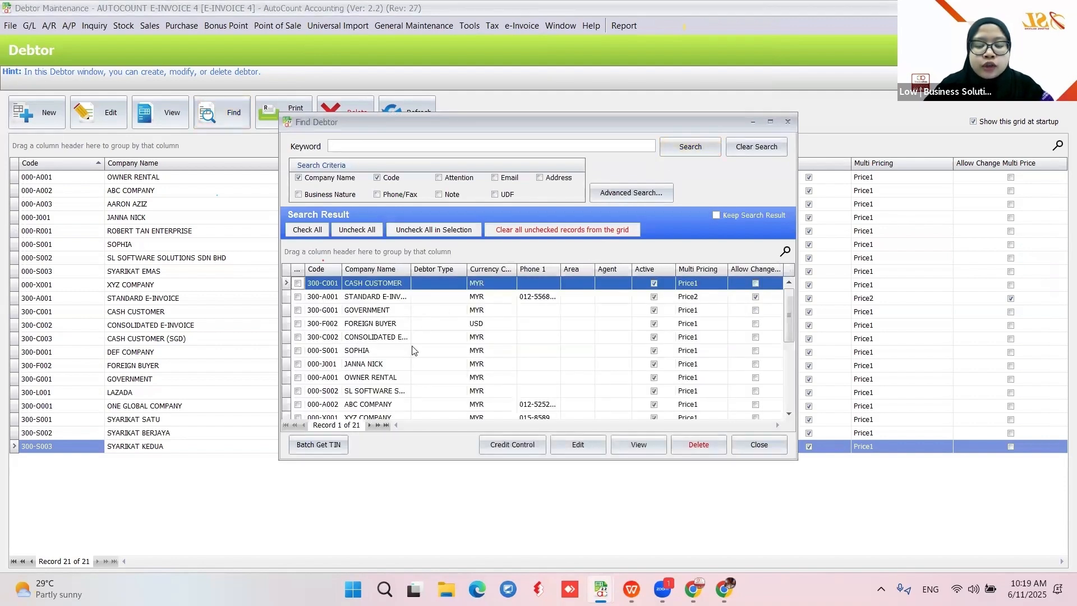
click(310, 233)
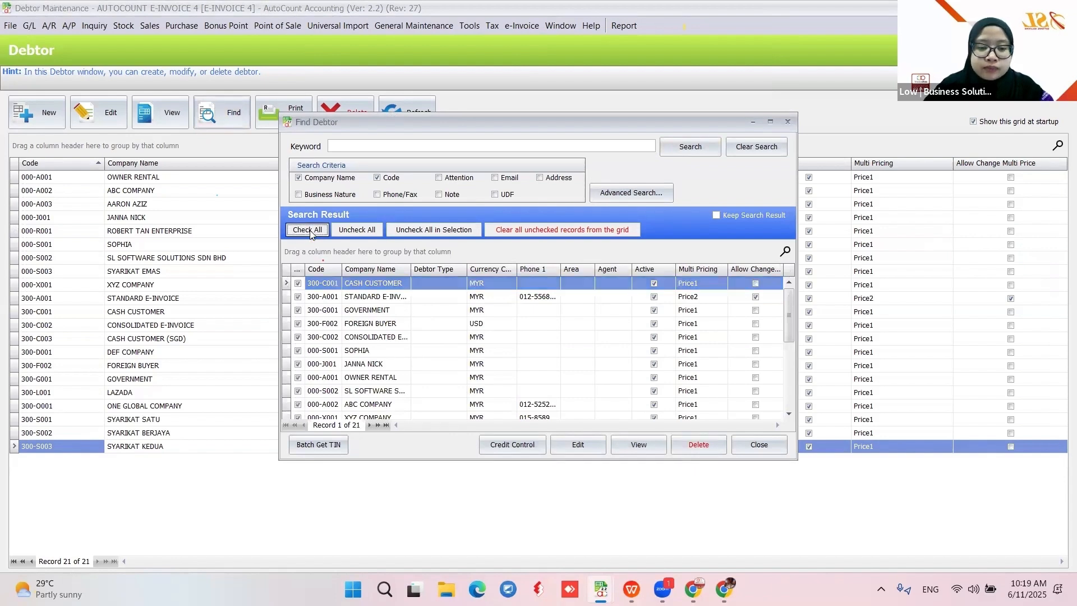
click(318, 448)
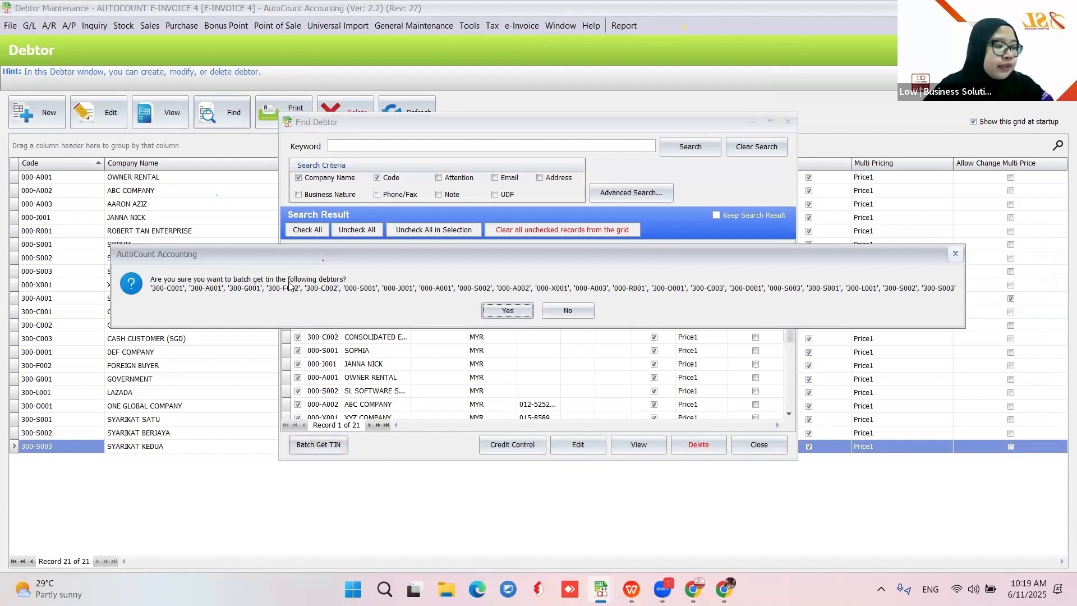
click(507, 311)
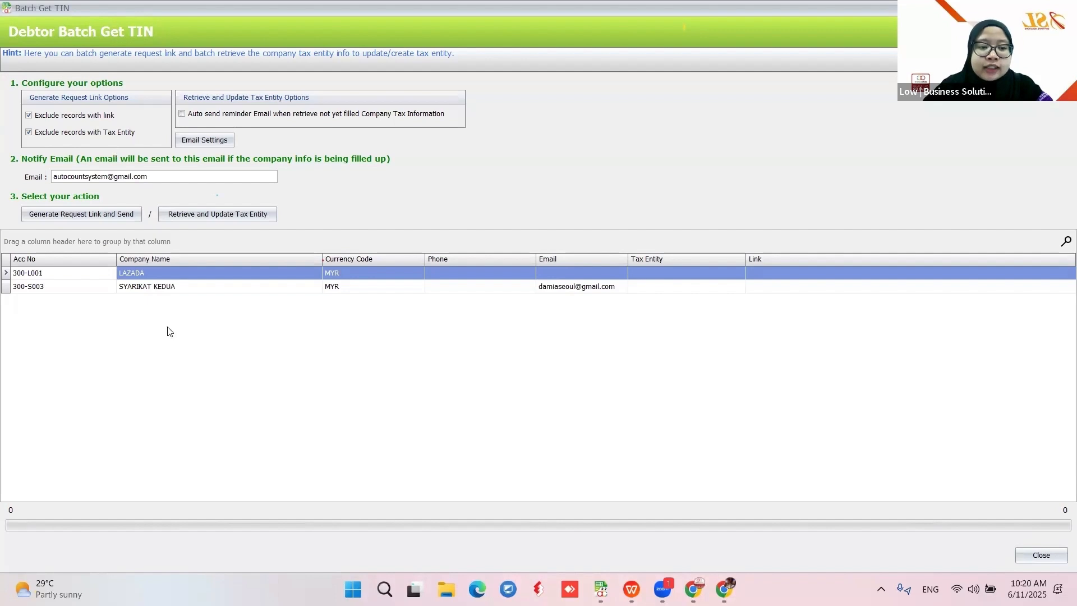
click(29, 132)
click(28, 115)
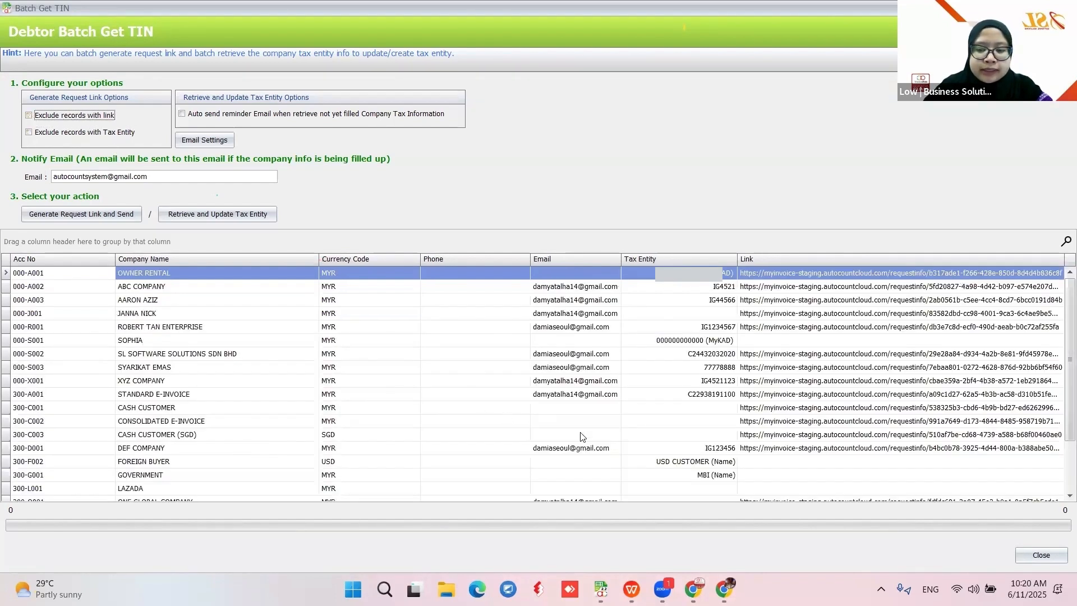
scroll(578, 437, down, 2)
scroll(578, 438, up, 2)
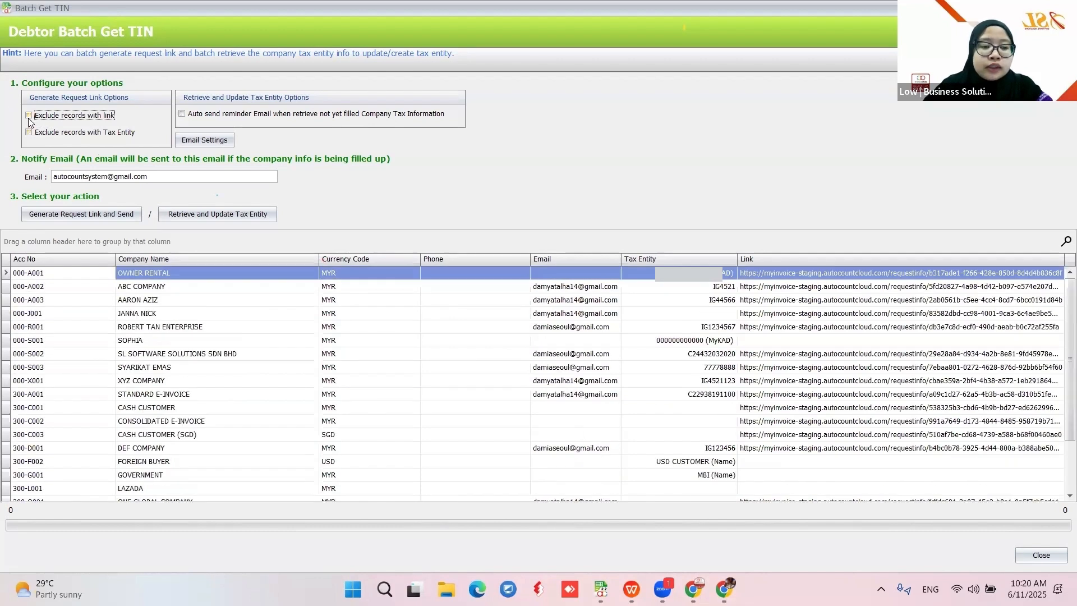
click(29, 116)
click(29, 132)
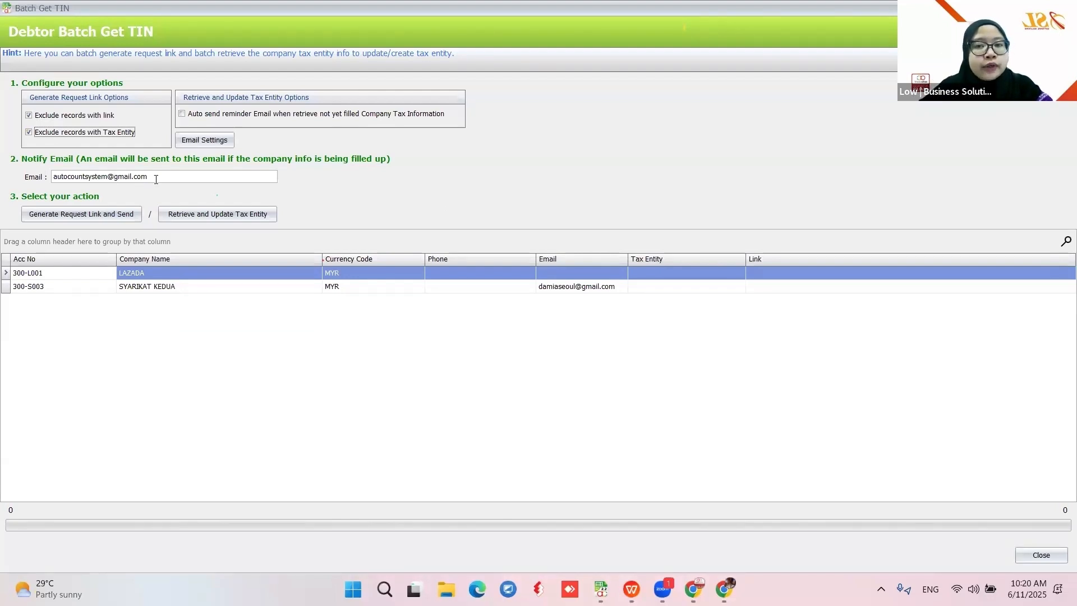
drag(147, 176, 53, 175)
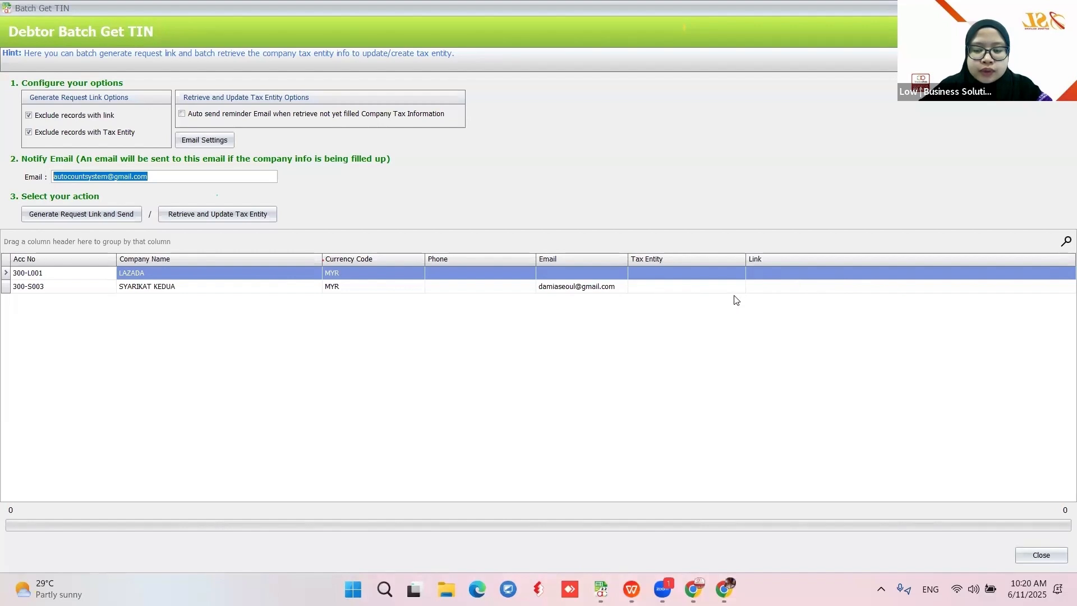
Fill in LAZADA's e-mail address, then generate and e-mail request links for LAZADA and SYARIKAT KEDUA
click(654, 289)
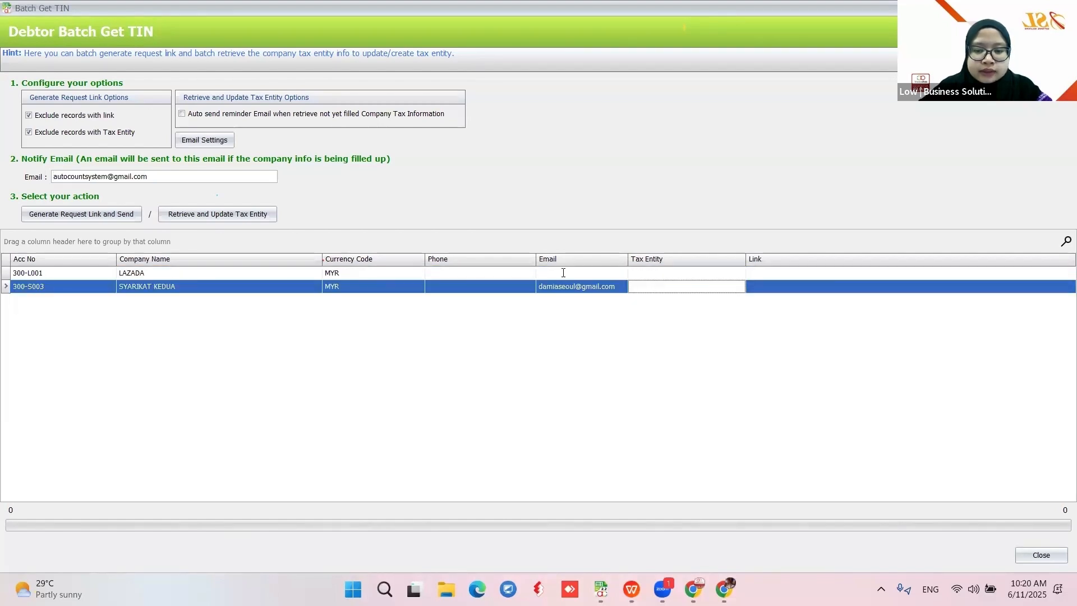
click(562, 272)
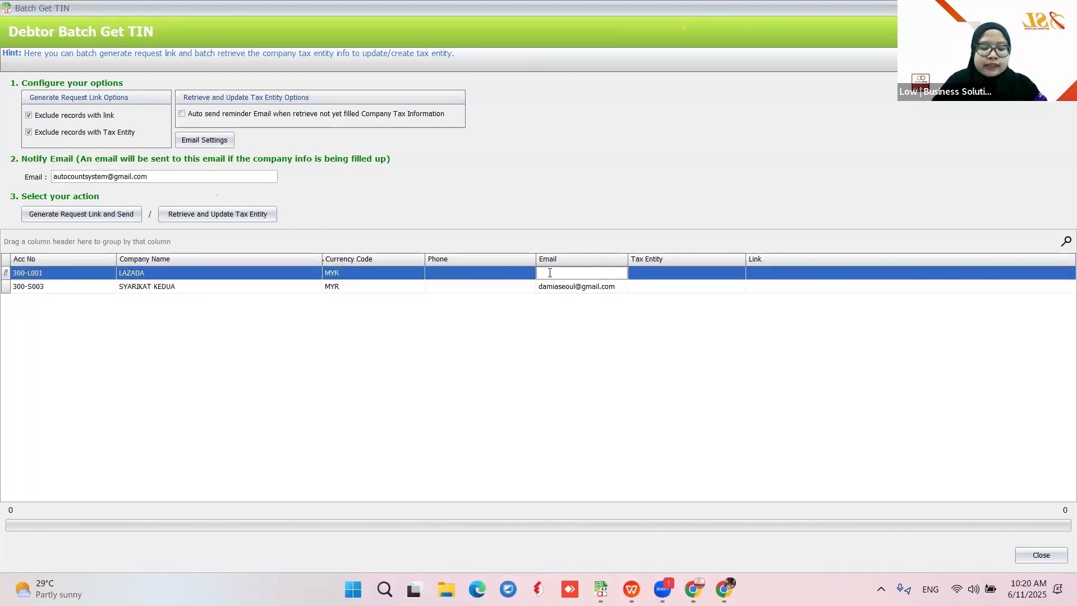
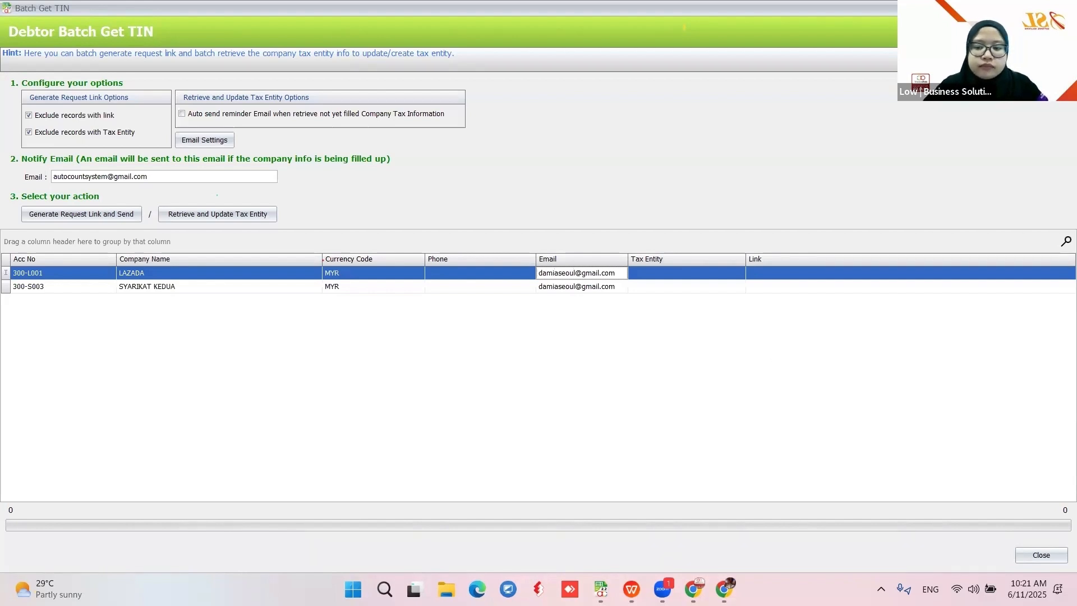
click(78, 216)
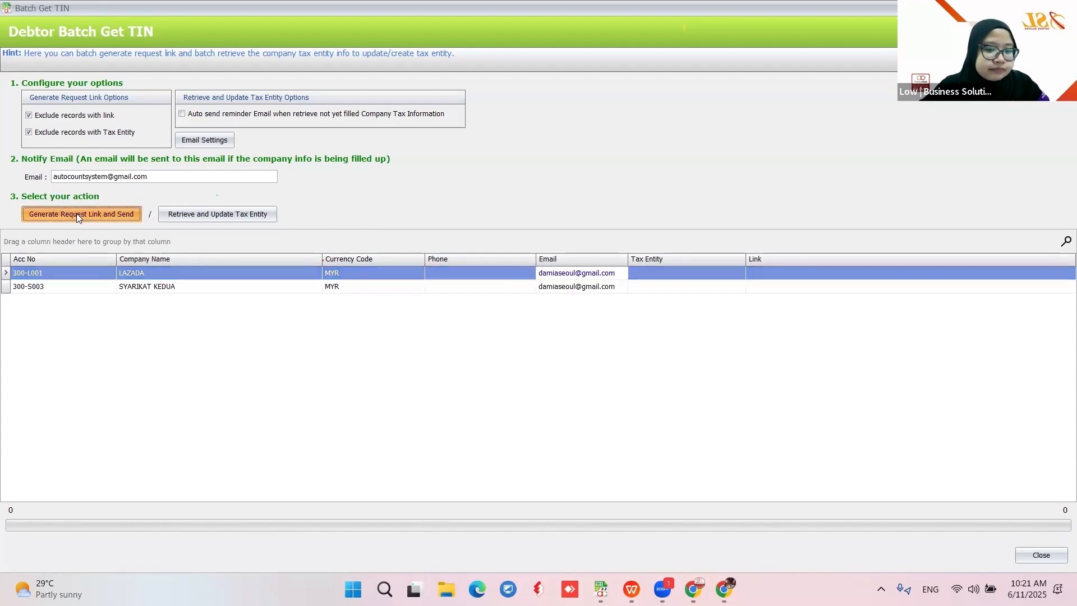
click(511, 316)
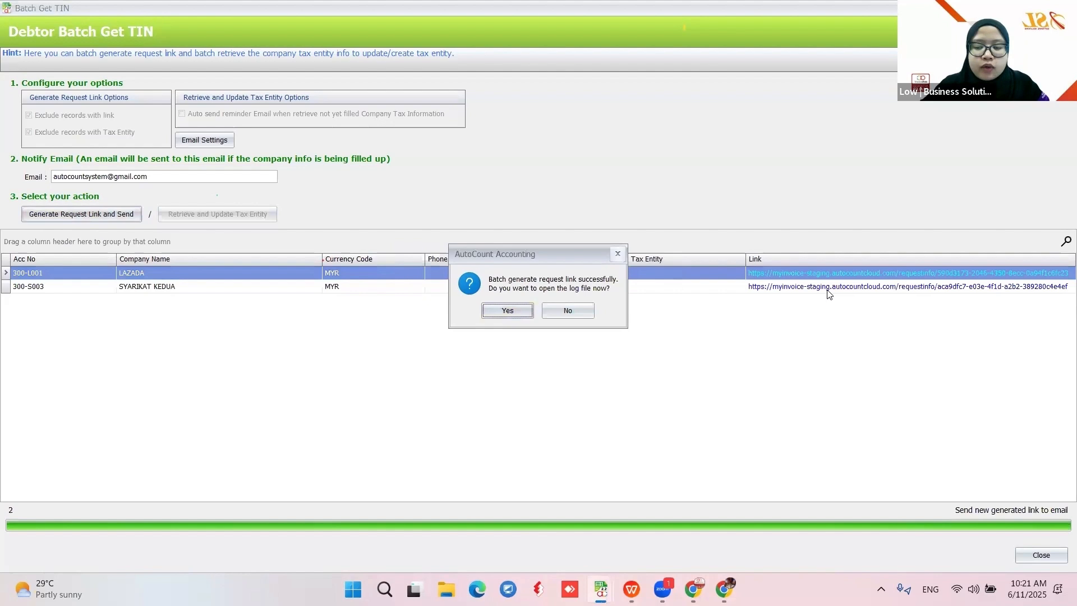
Check the Notepad log of 2 links generated and 2 emailed, then select LAZADA's link and show the browser
click(509, 312)
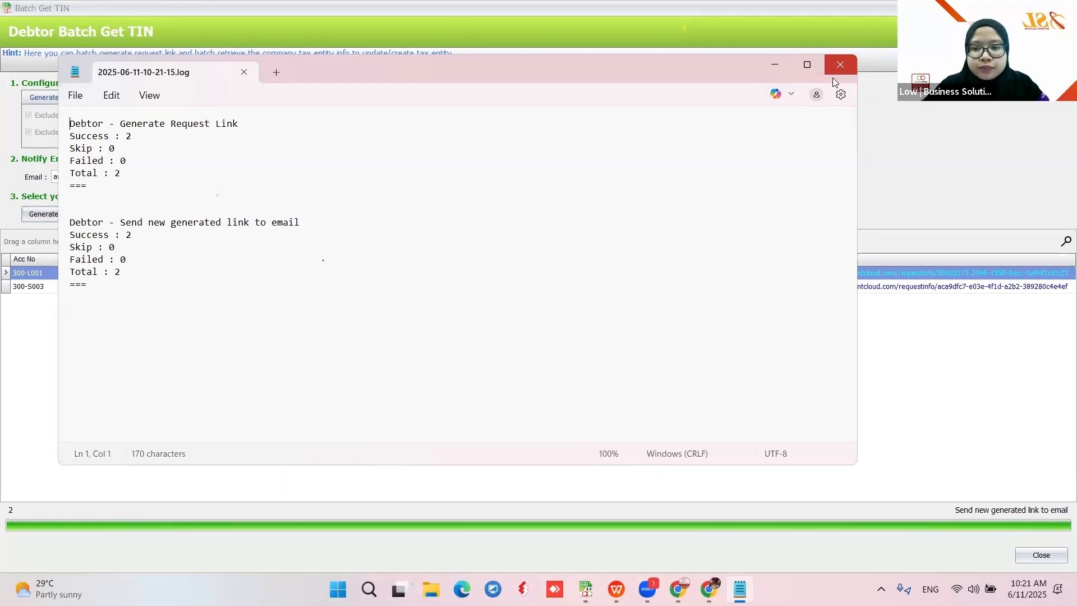
click(840, 65)
click(491, 327)
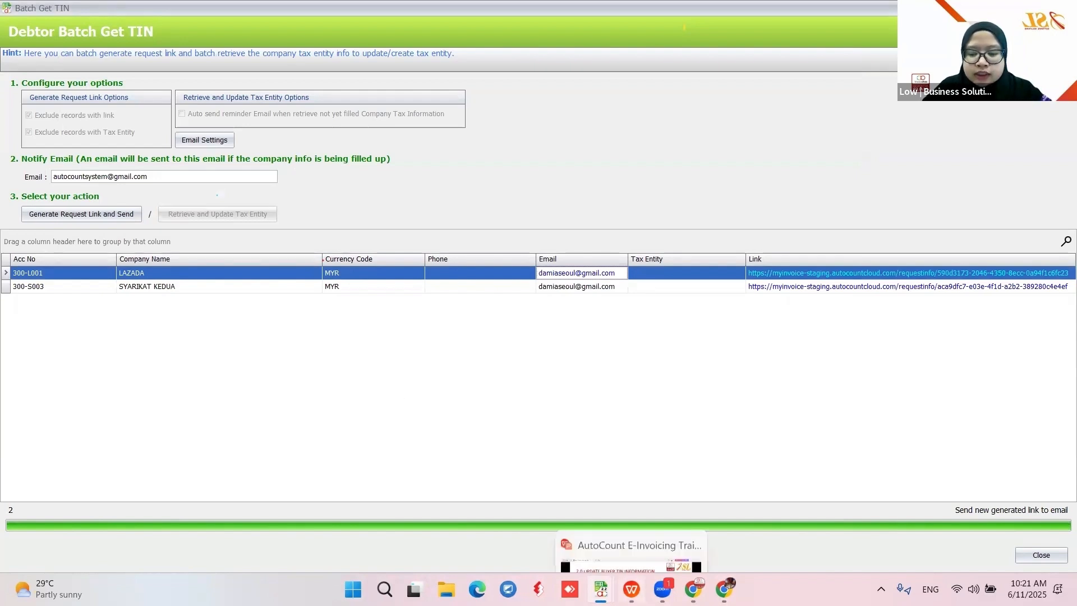
click(694, 589)
View the Company Tax Information request form in Chrome, then return to the Batch Get TIN list
click(617, 514)
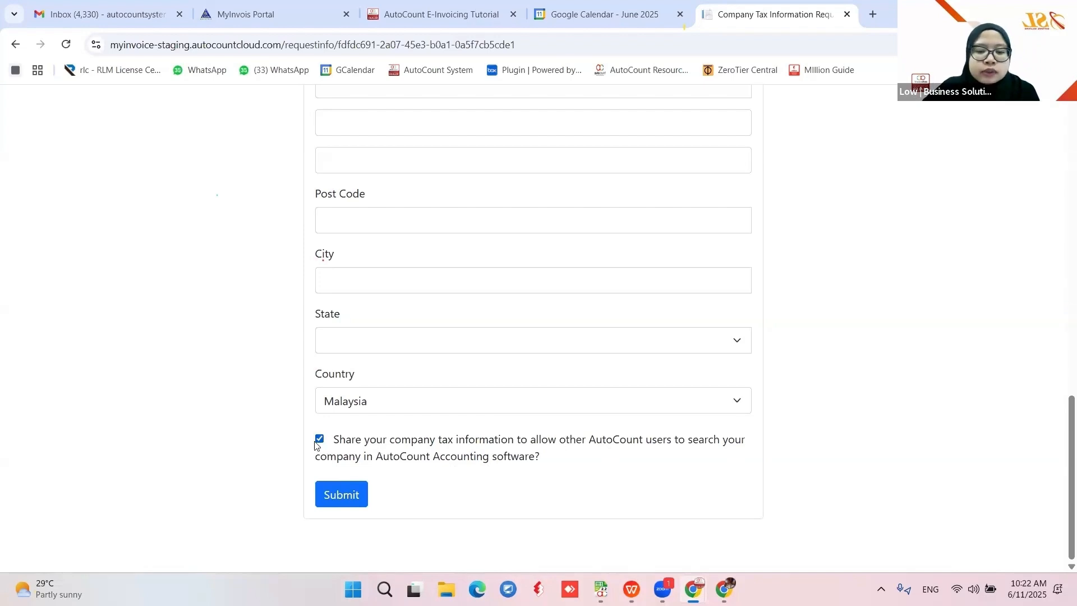
click(996, 11)
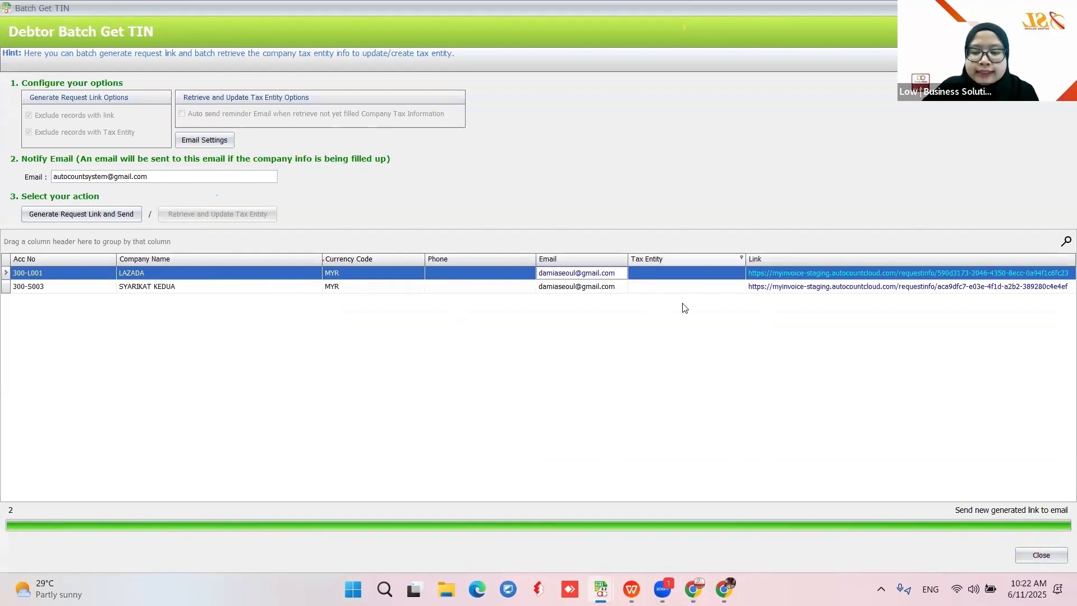
Close the Debtor Batch Get TIN window and go back to slideshow slide 18
click(1033, 554)
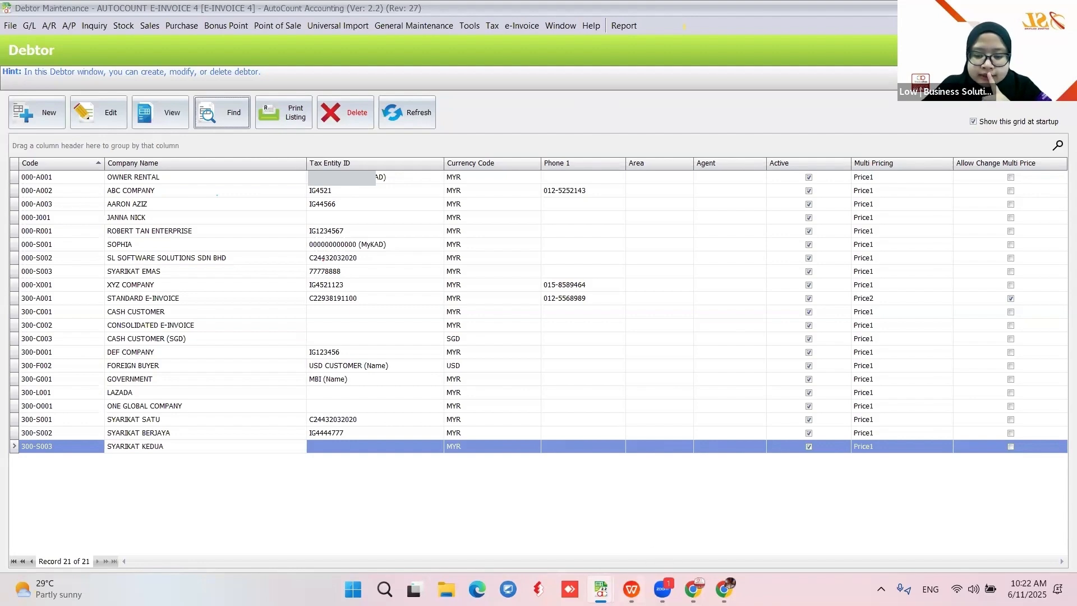
click(631, 589)
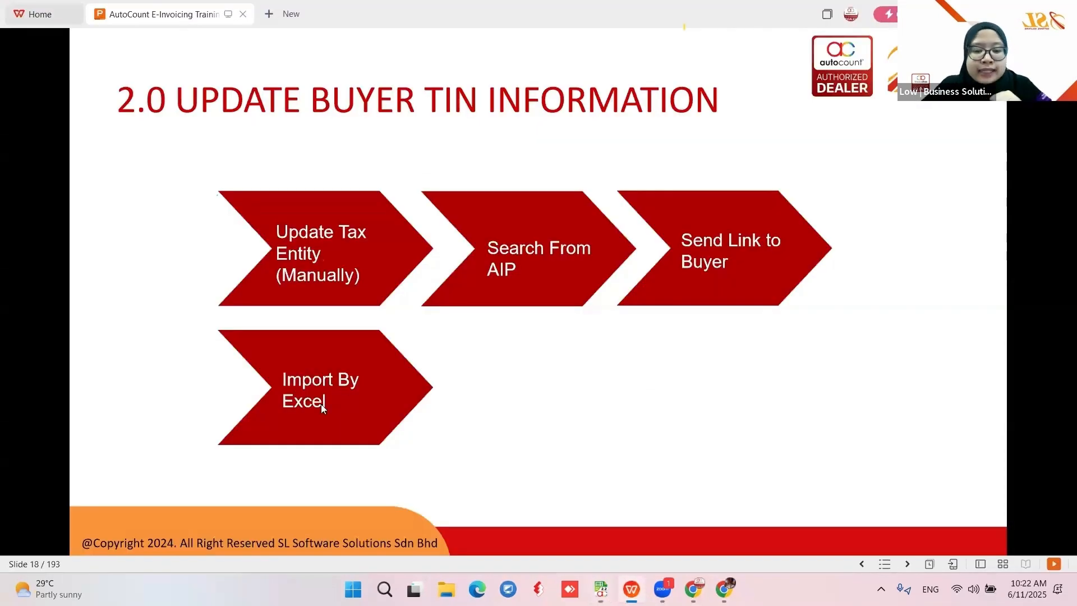
Jump the slideshow to slide 32, '2.4 - Import by Excel', then bring Debtor Maintenance forward
text(32)
key(Return)
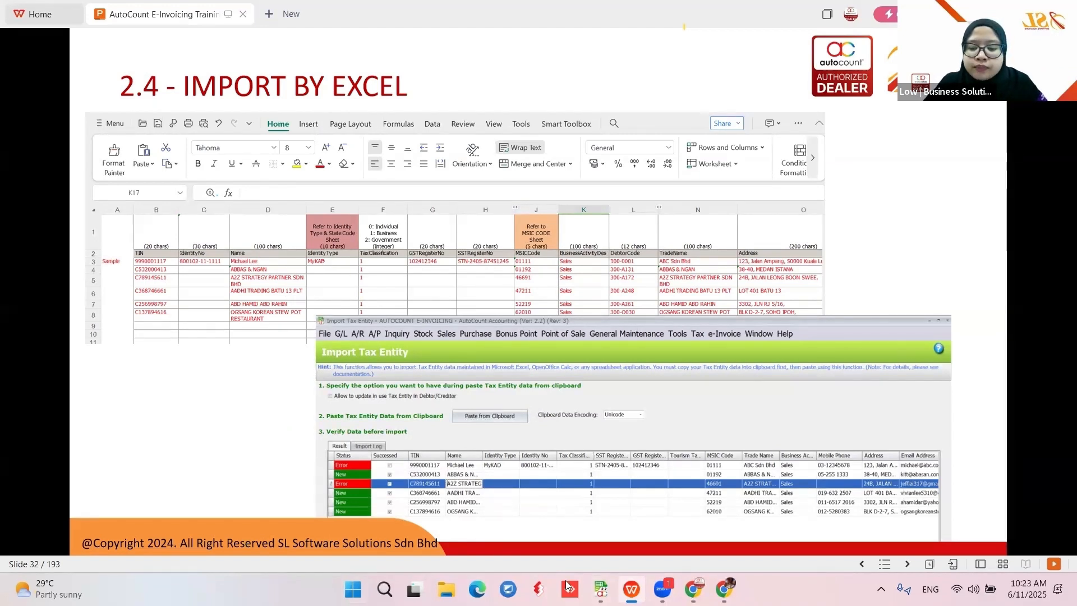
mouse_move(601, 589)
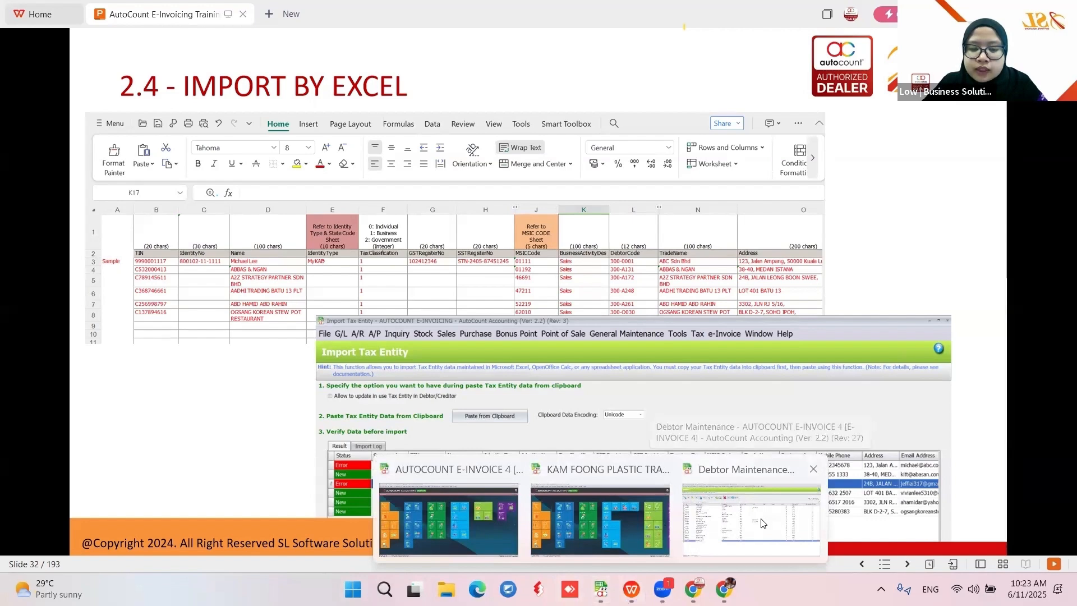
click(764, 523)
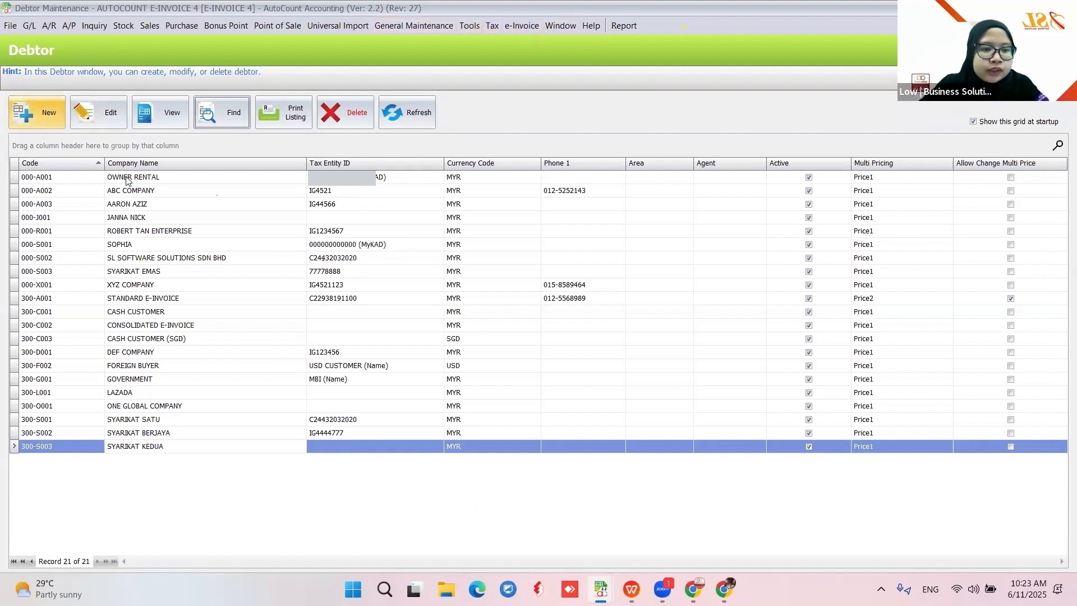
click(126, 208)
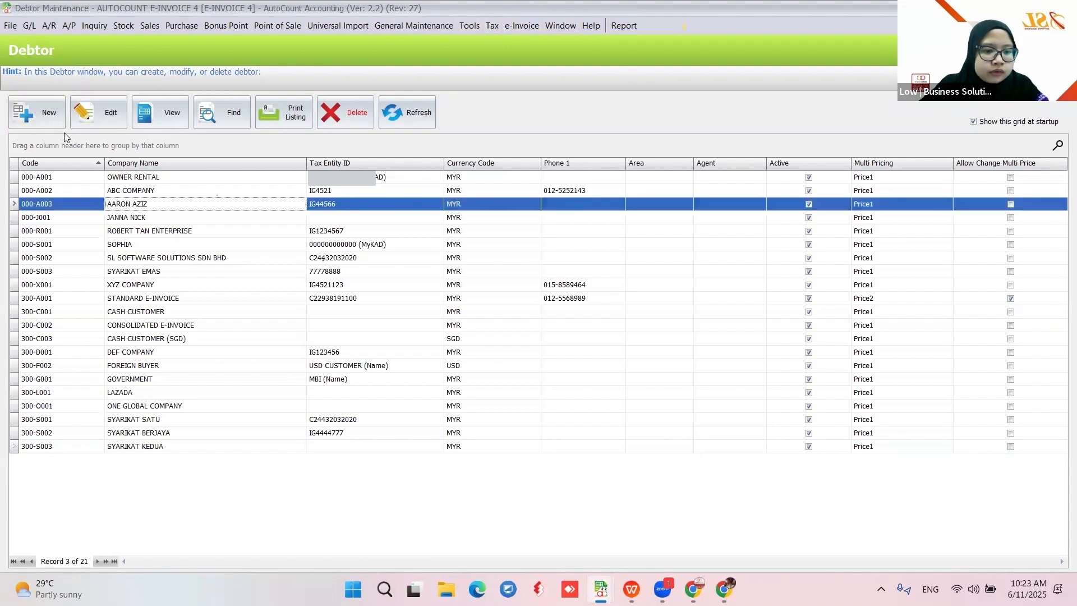
click(96, 118)
click(527, 139)
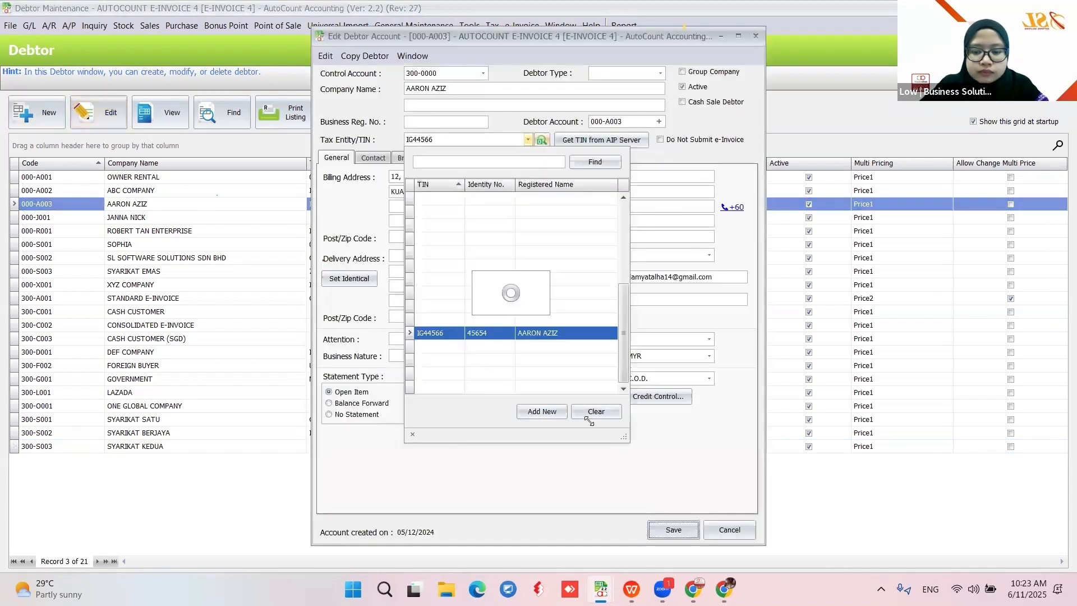
click(583, 412)
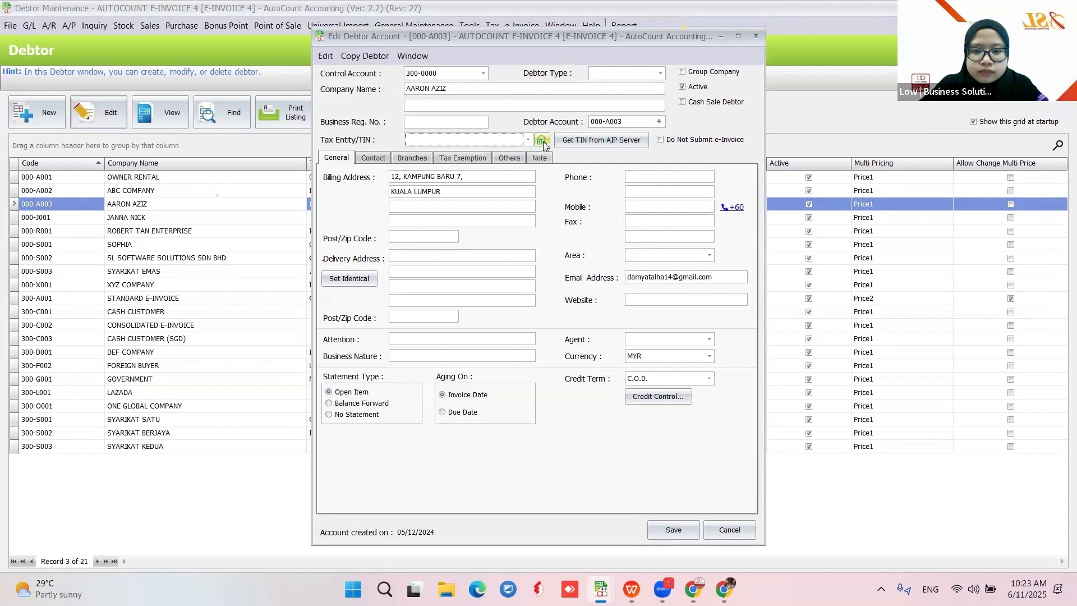
click(539, 312)
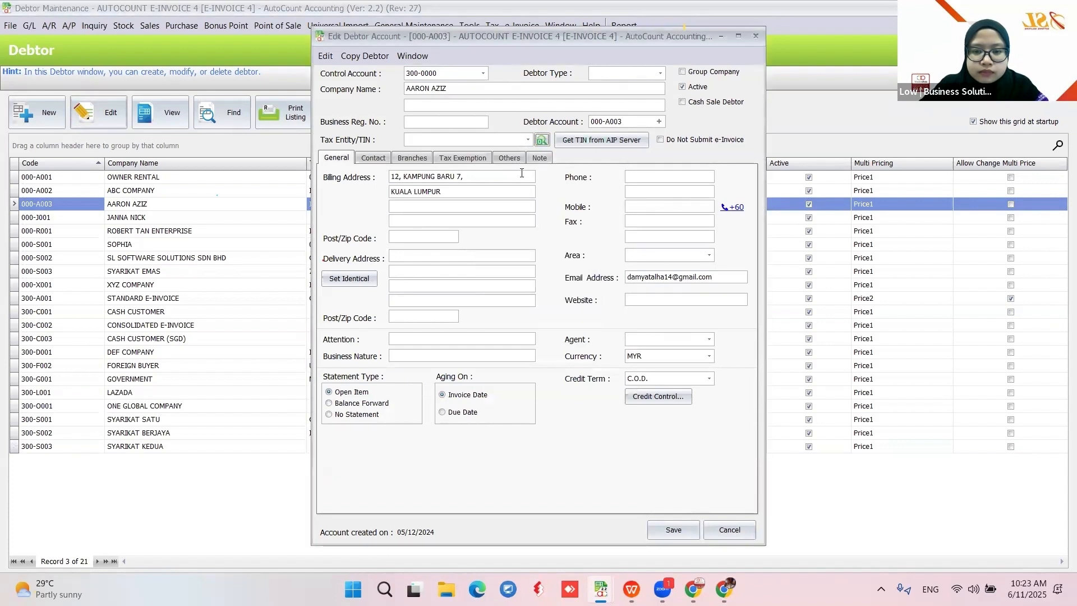
click(528, 139)
click(537, 411)
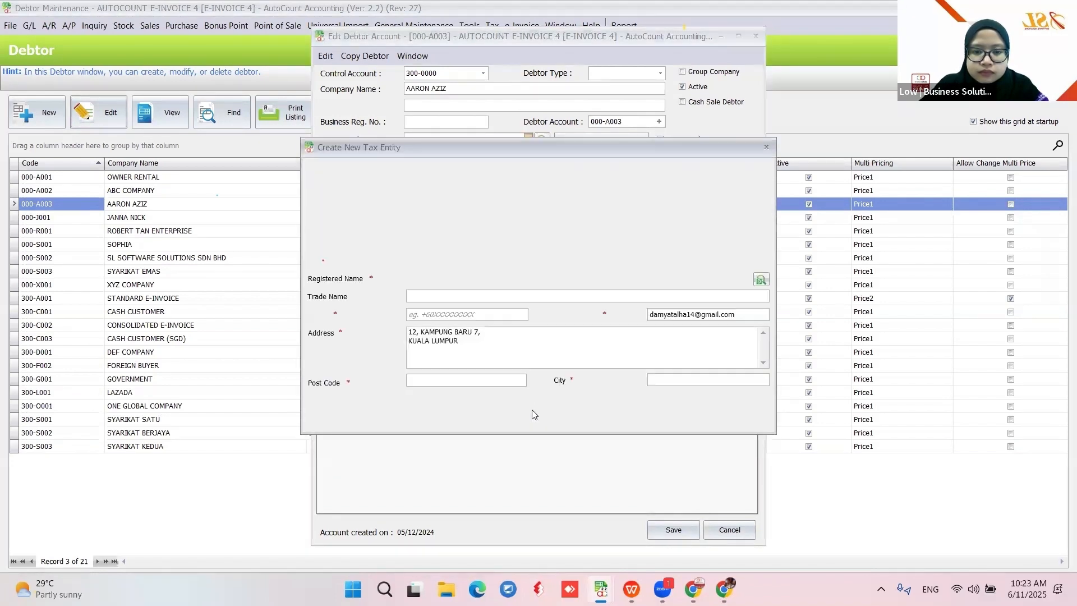
click(523, 166)
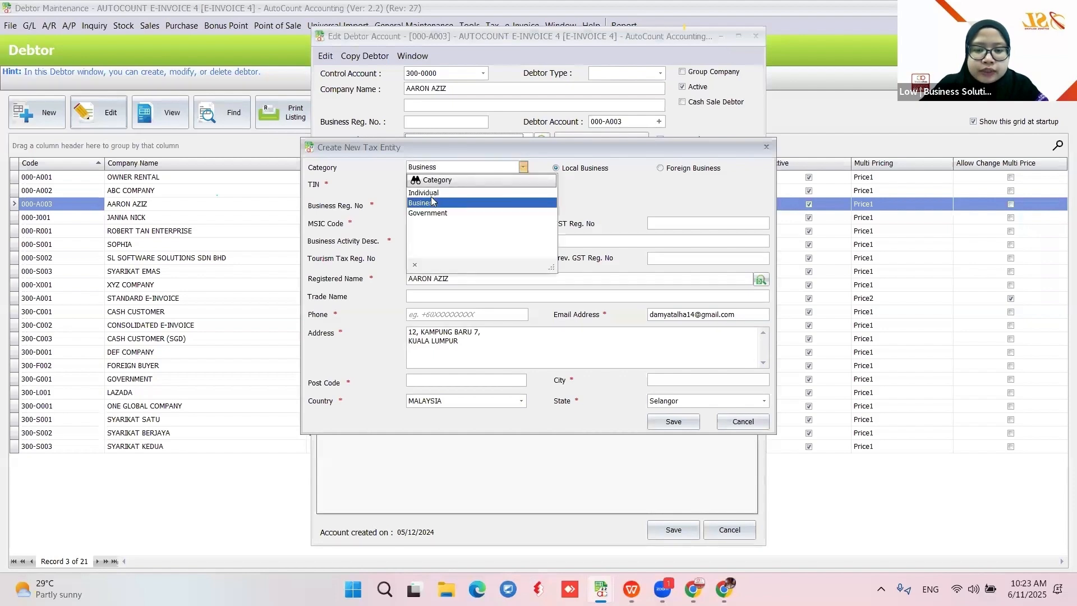
click(542, 203)
click(470, 206)
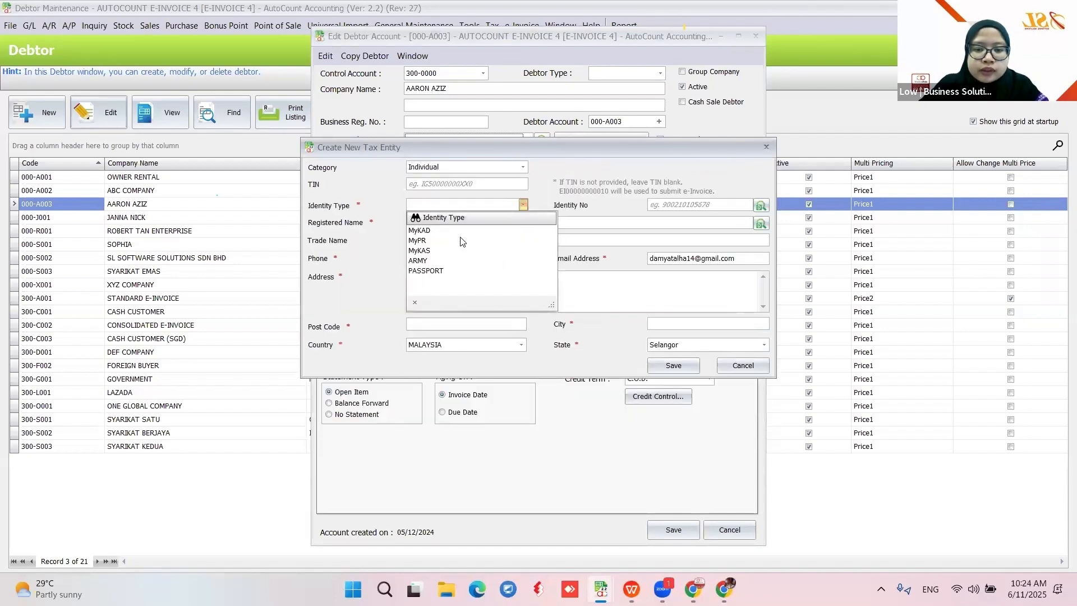
click(448, 230)
click(663, 205)
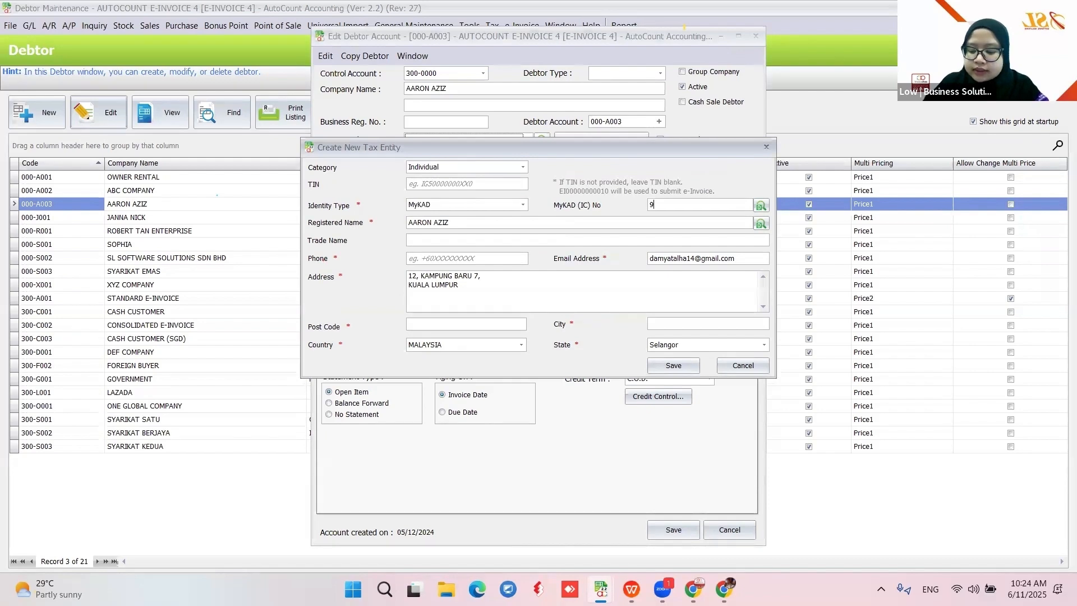
text(980)
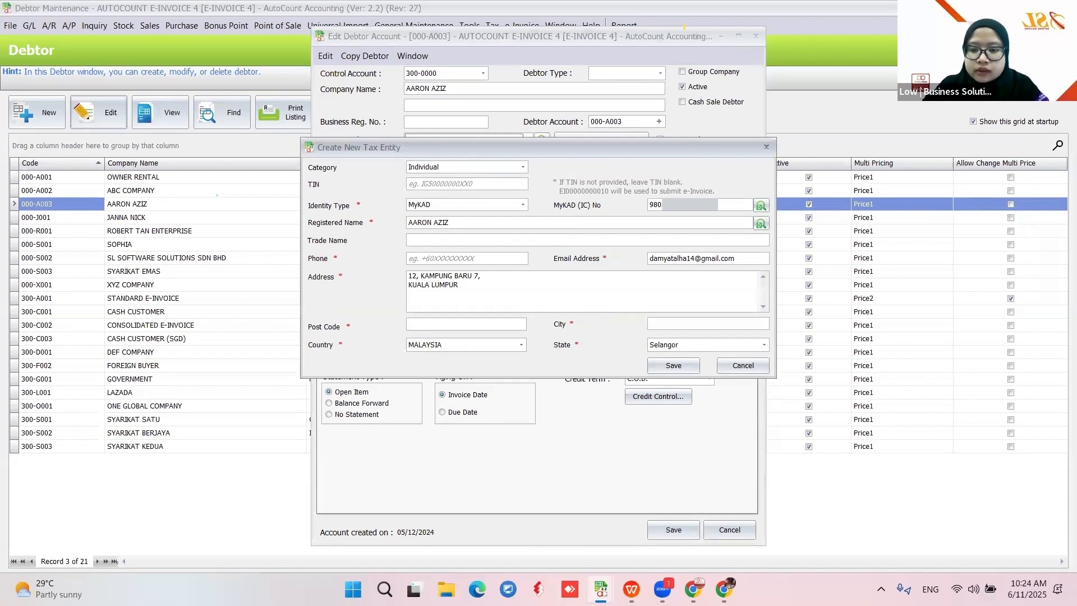
click(761, 207)
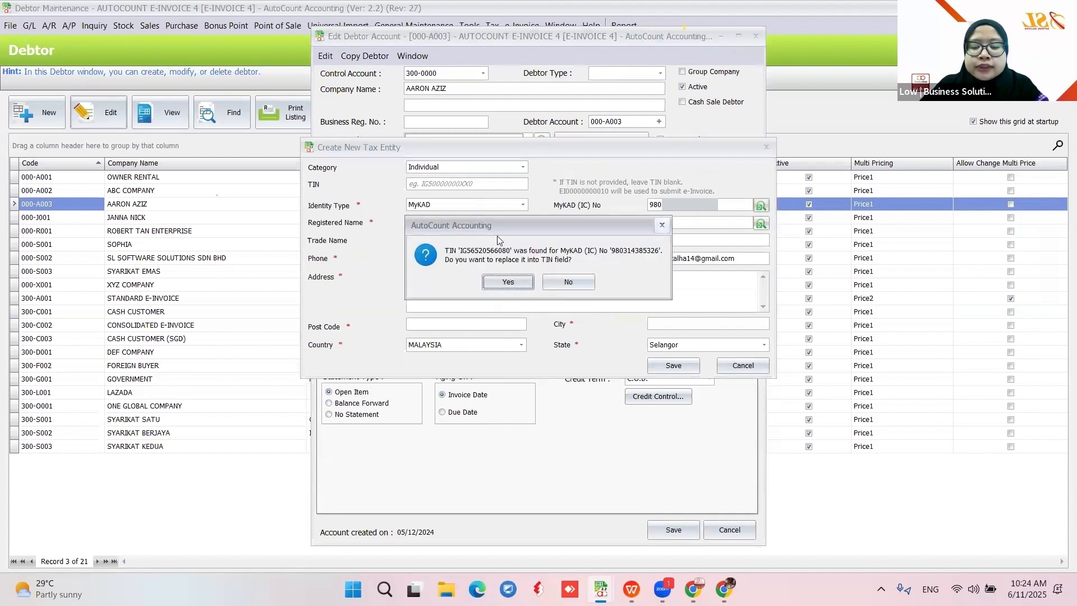
click(507, 282)
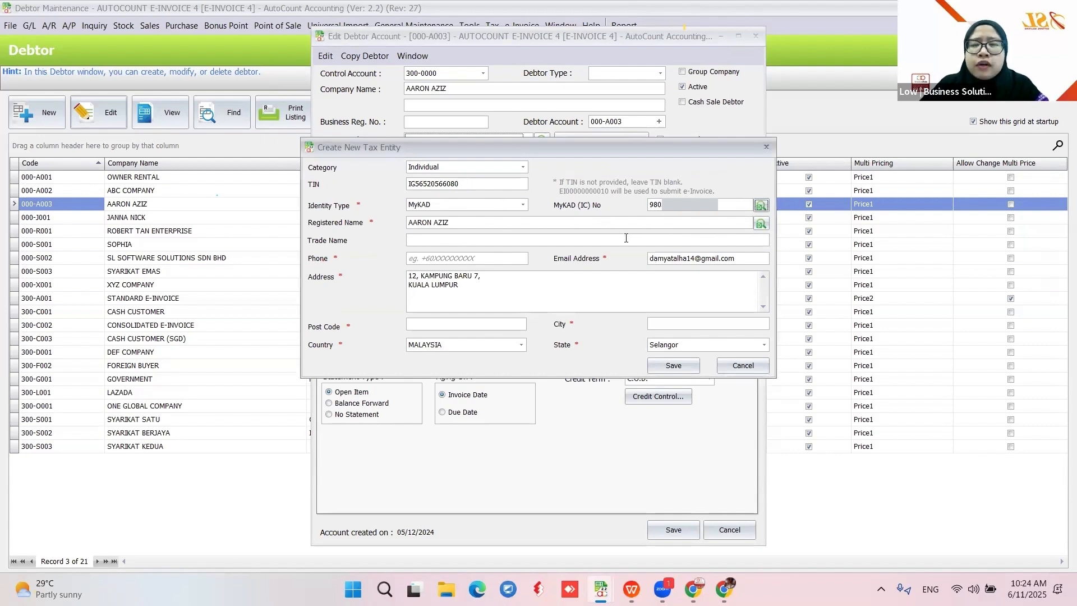
click(742, 366)
click(555, 285)
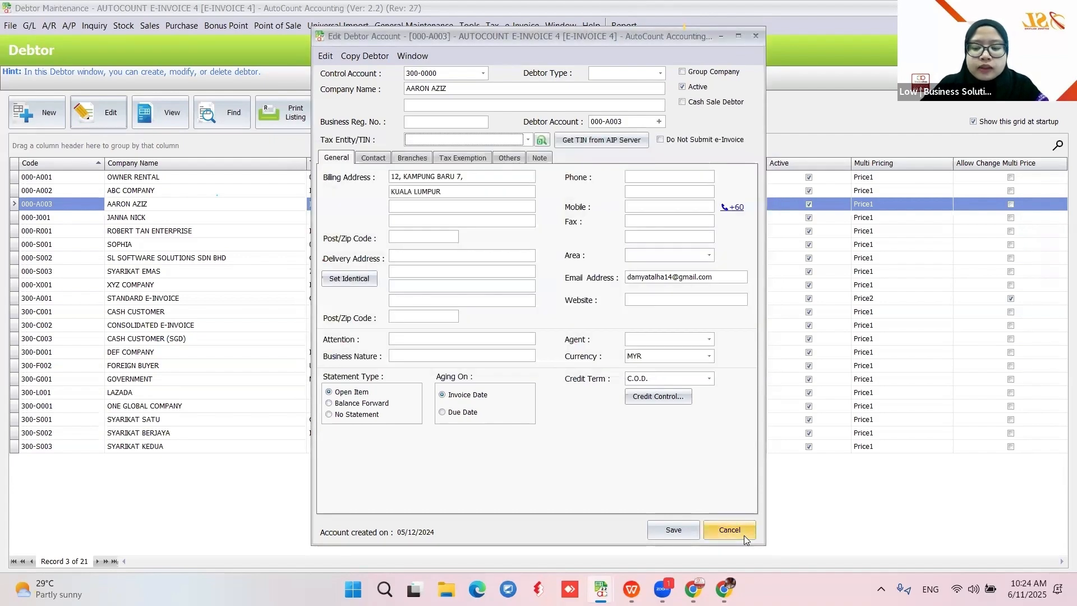
click(744, 535)
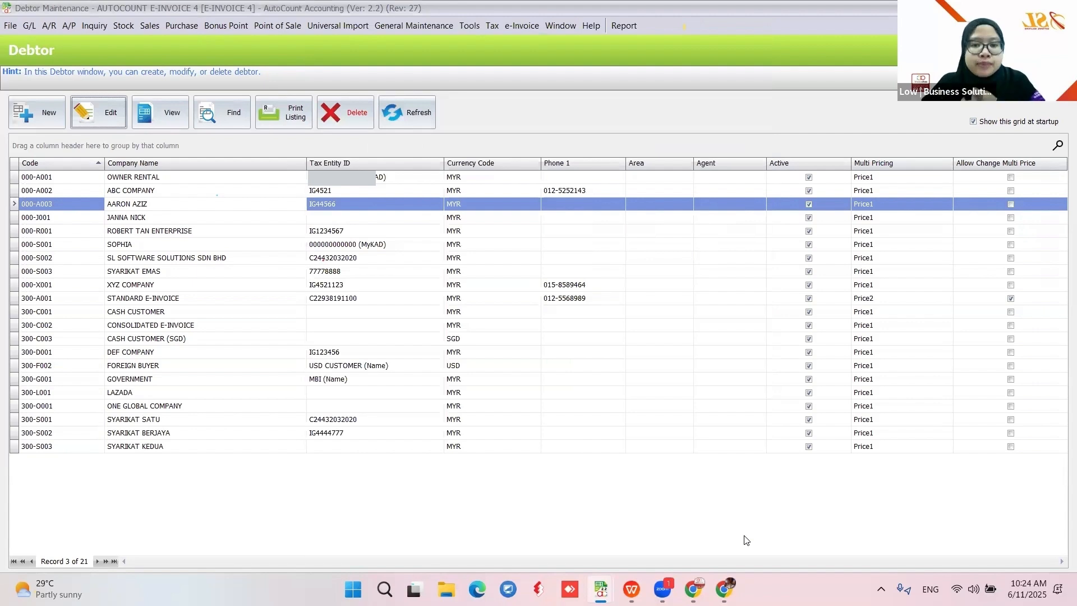
double_click(600, 258)
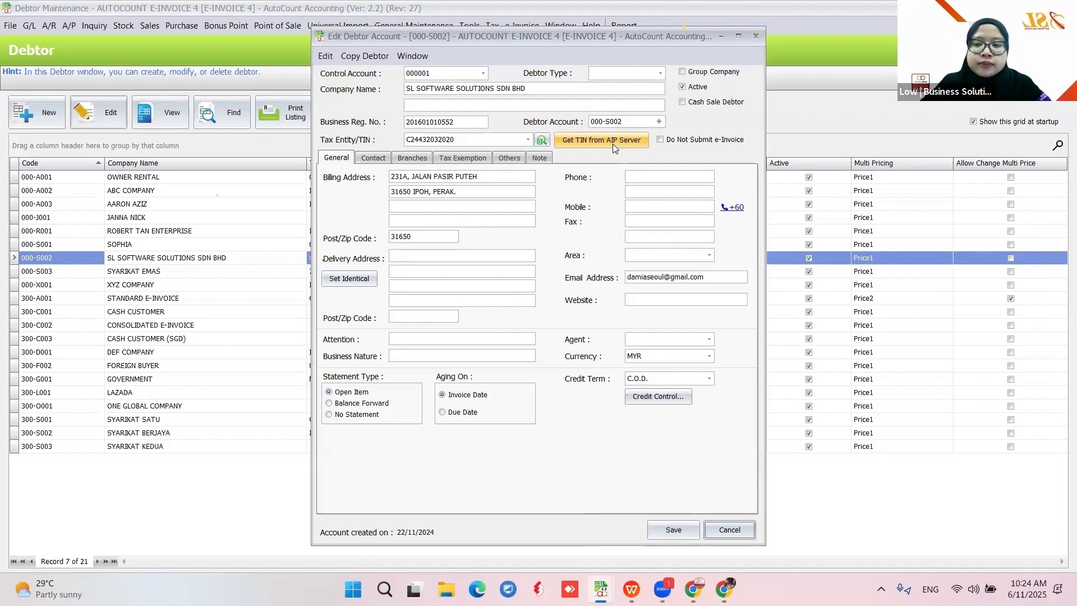
click(613, 144)
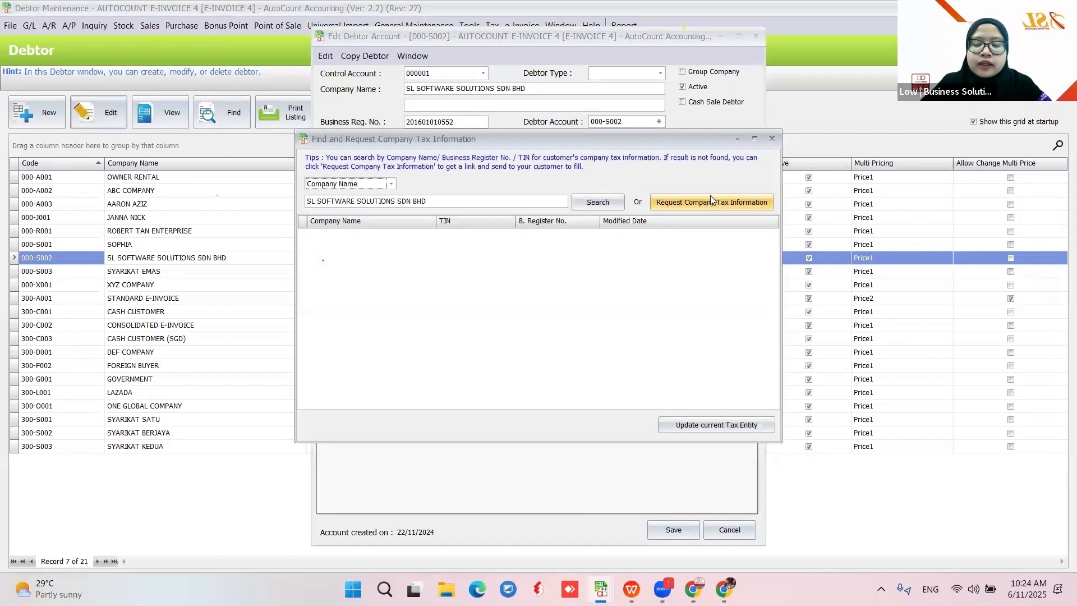
click(772, 139)
click(756, 36)
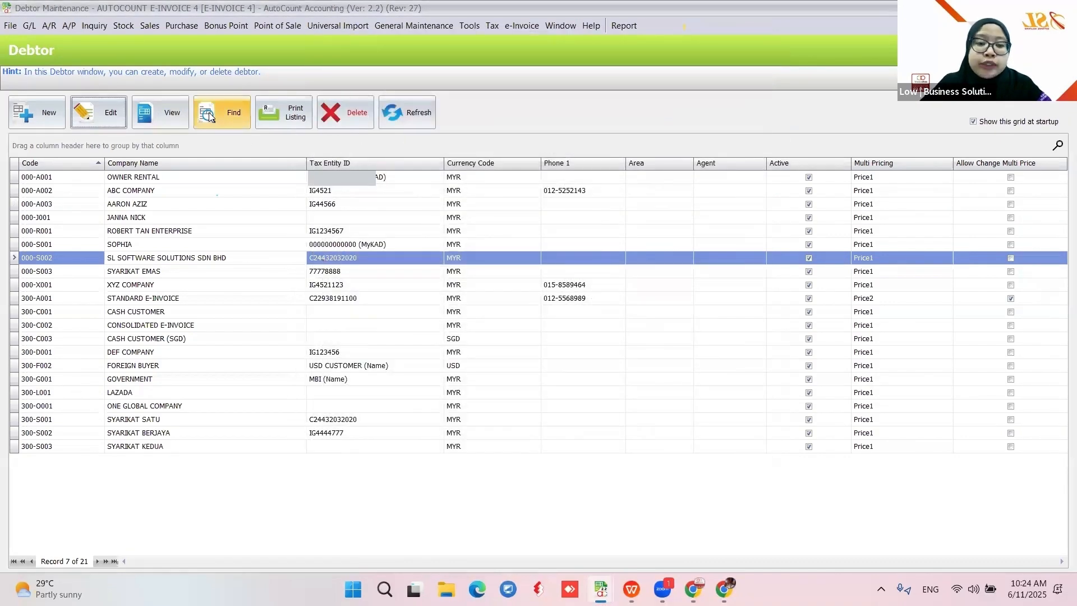
Search all debtors, tick every result, close Find Debtor, and return to slide 33
click(230, 115)
click(686, 152)
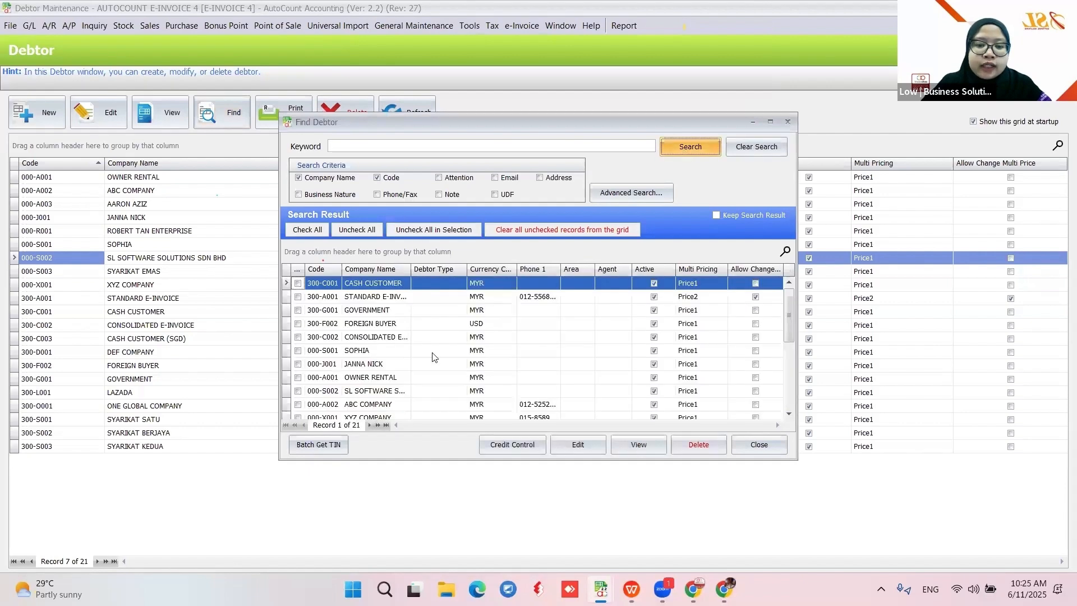
click(307, 231)
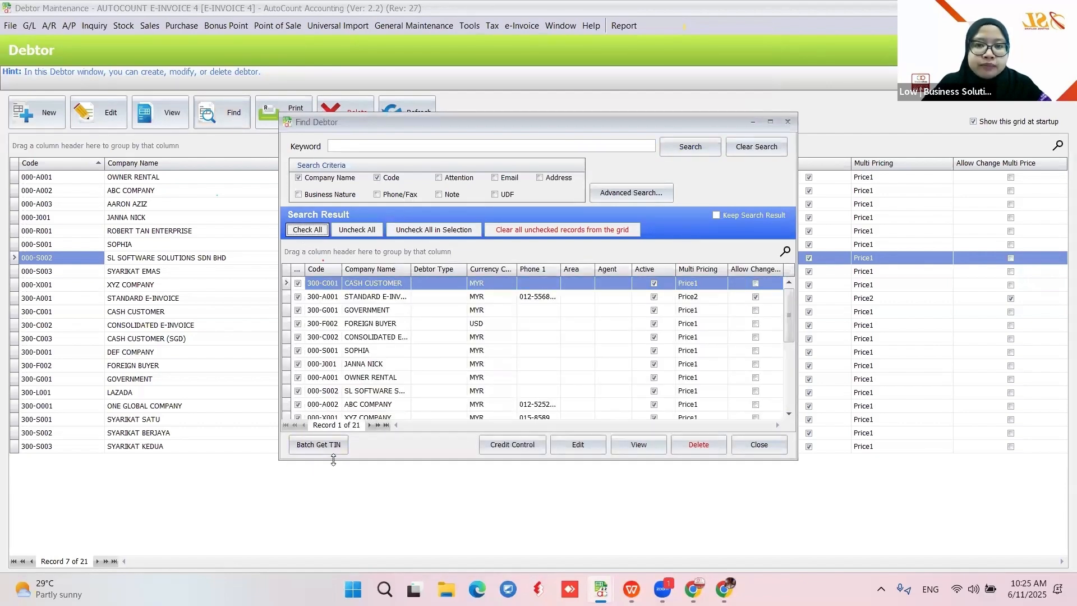
click(768, 450)
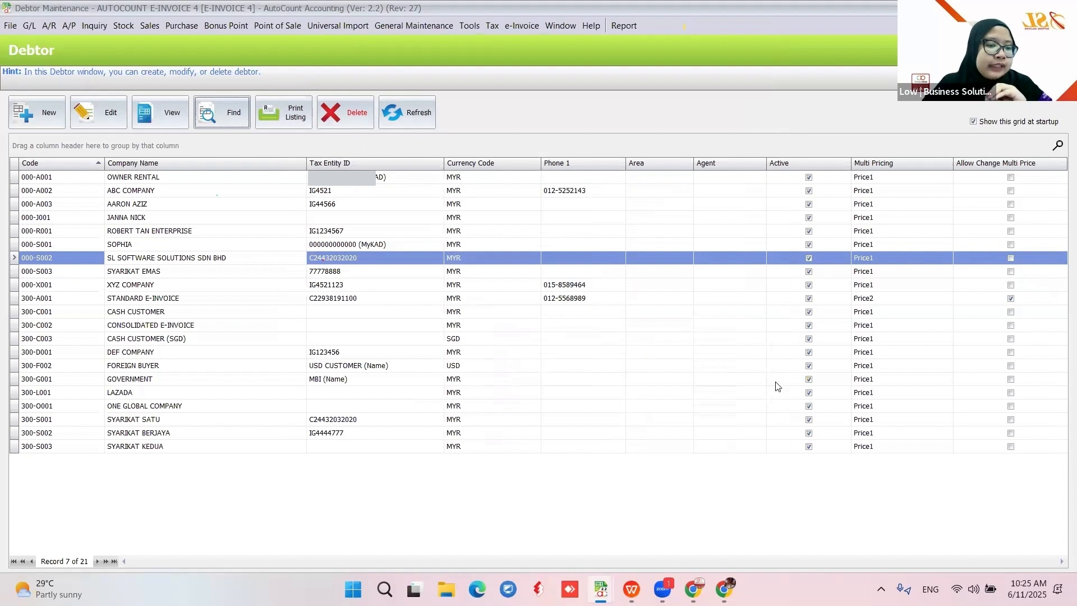
key(alt+Tab)
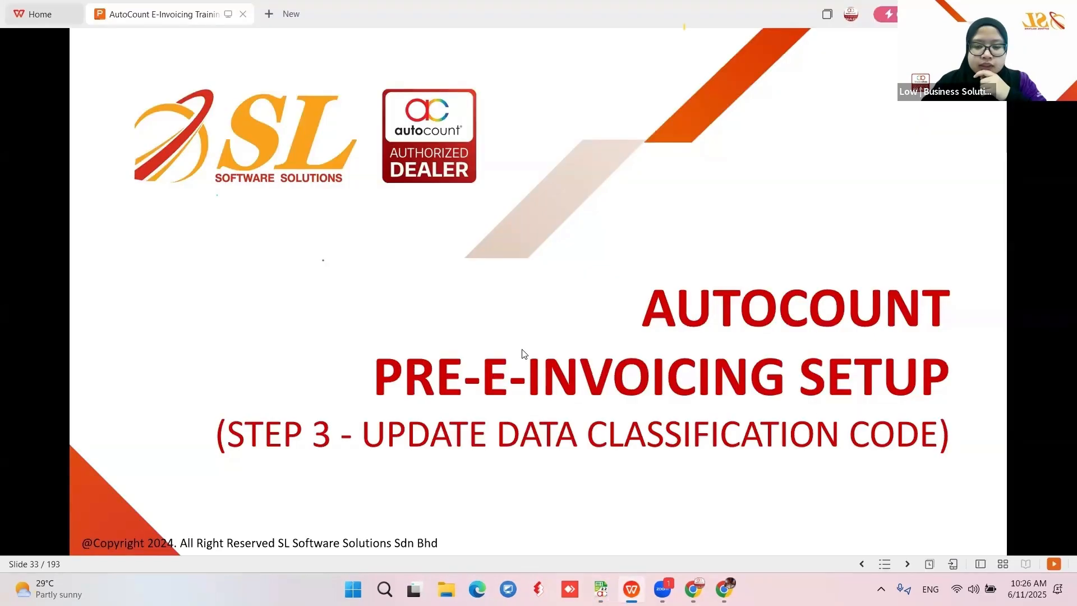
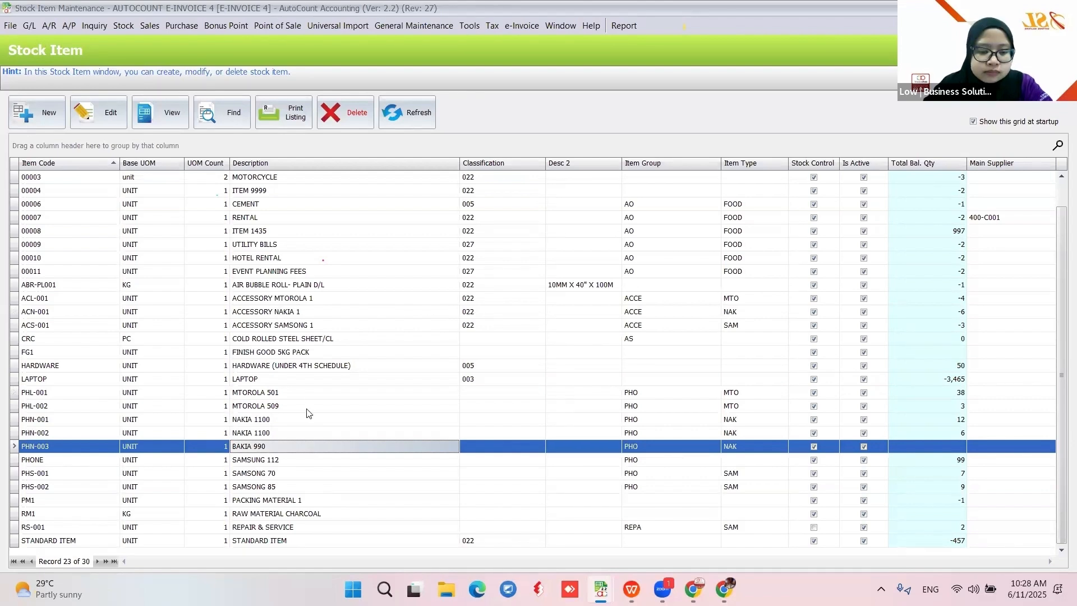
Edit PHL-001 (MTOROLA 501) and save it with classification 003 Computer, smartphone or tablet
click(308, 393)
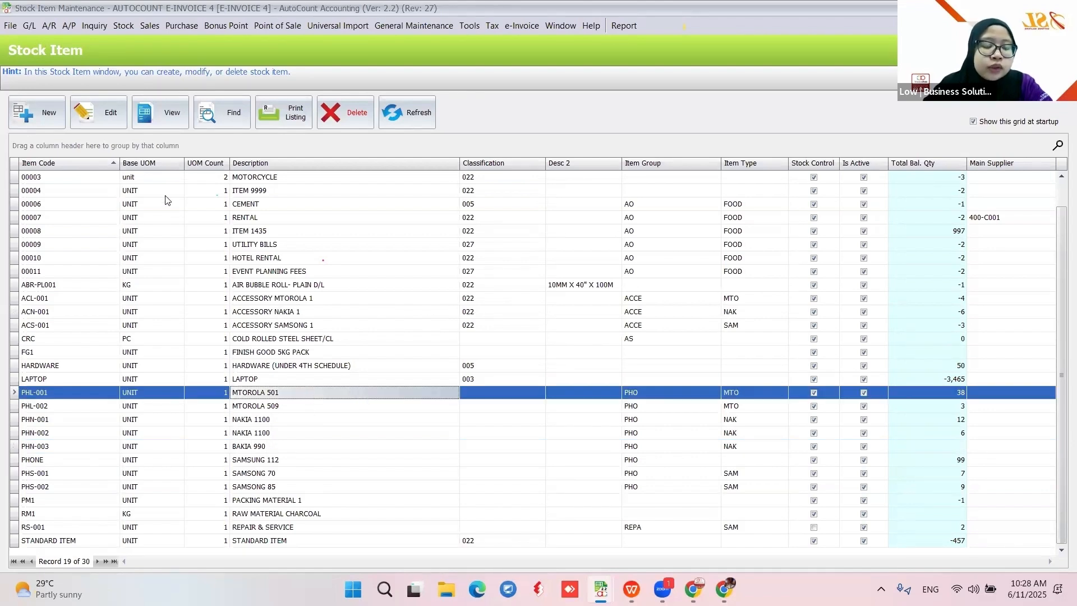
click(106, 115)
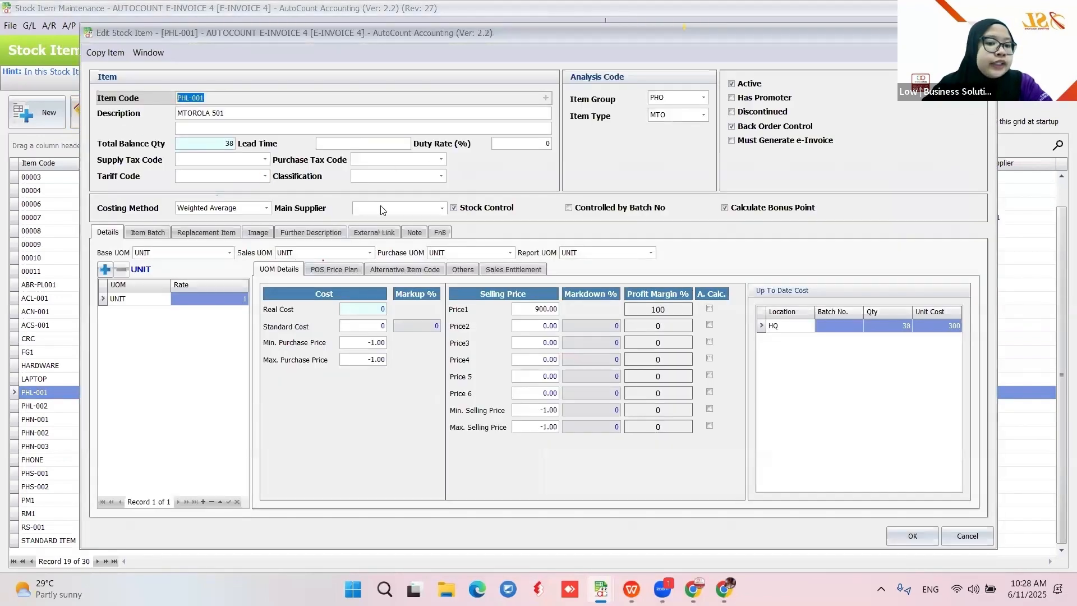
click(433, 177)
text(022)
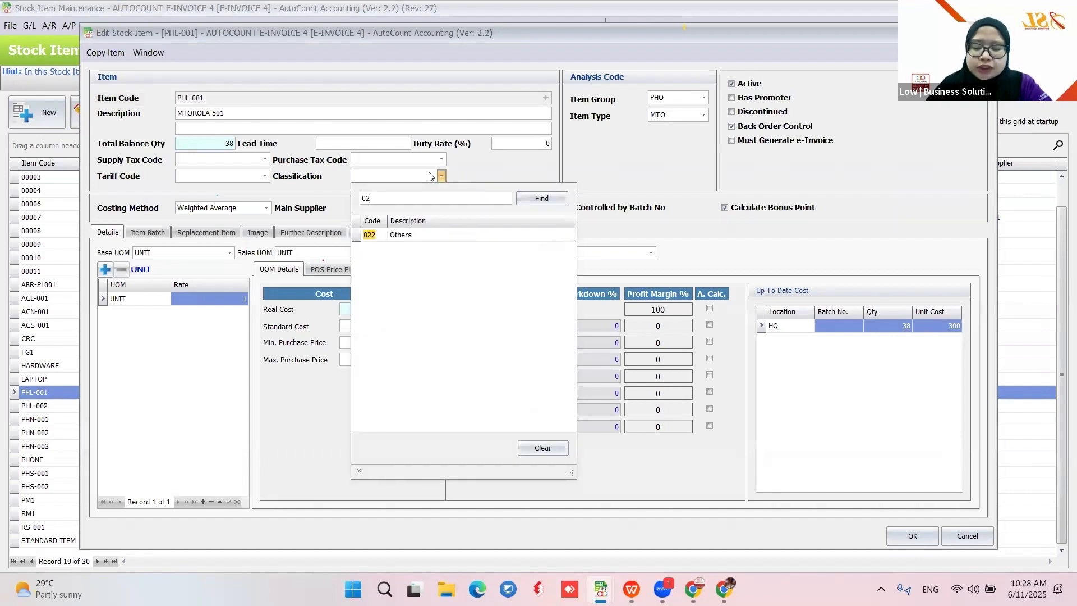
key(BackSpace)
key(BackSpace)
text(0)
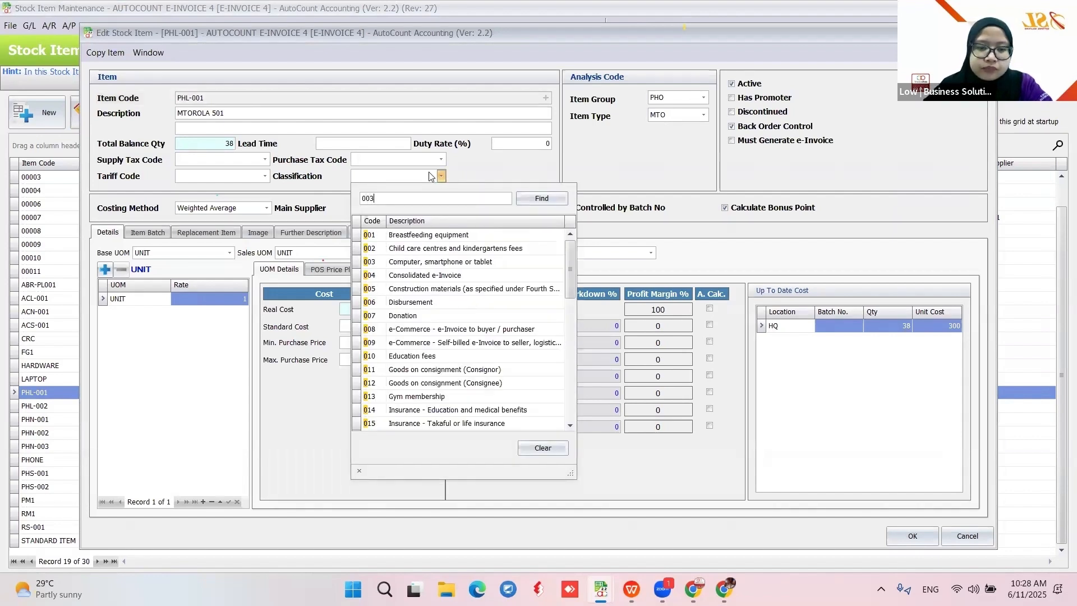
text(3)
click(432, 236)
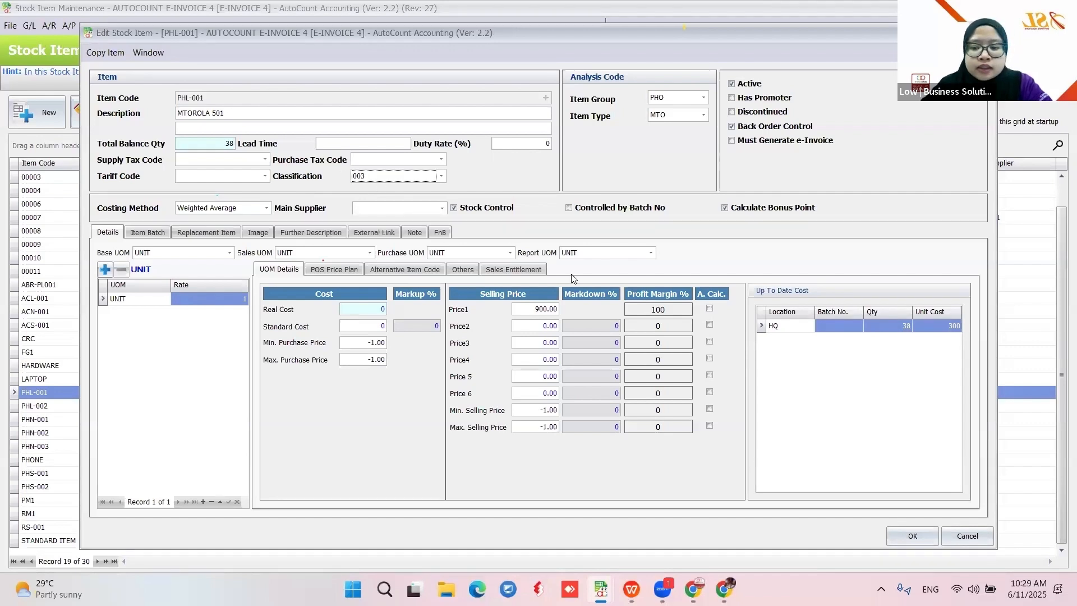
click(906, 532)
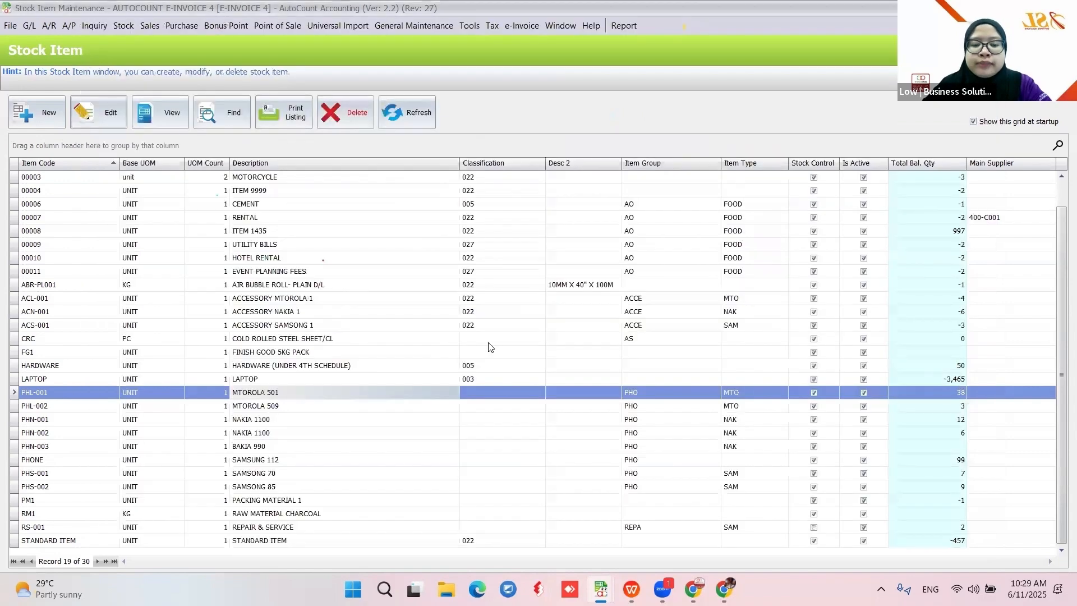
Return to the WPS slideshow on the '3.0 Update Data Classification Code' slide
click(632, 589)
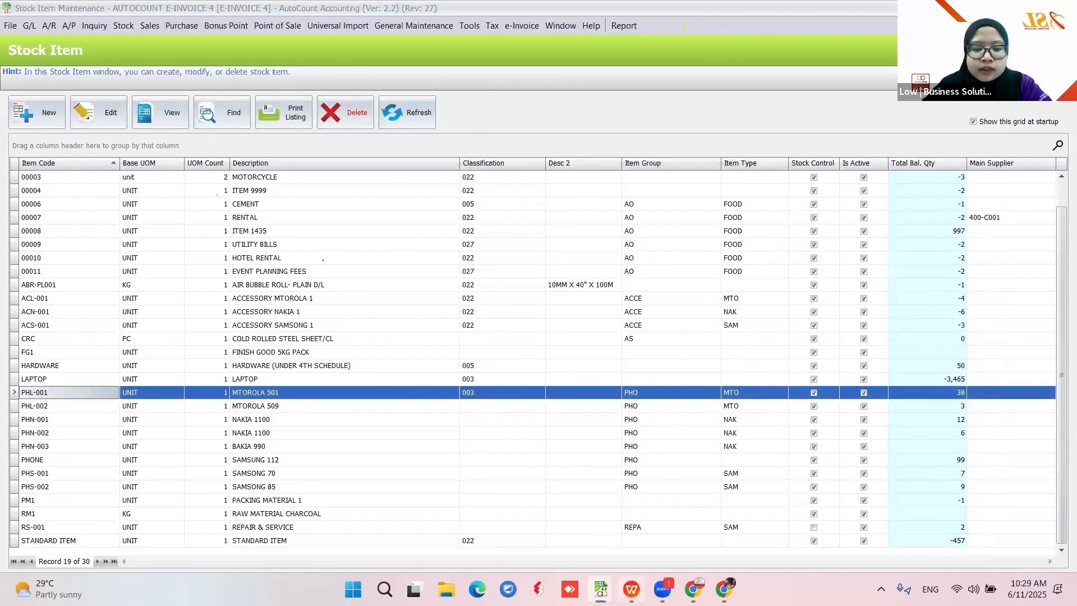
scroll(338, 251, down, 2)
scroll(338, 250, down, 3)
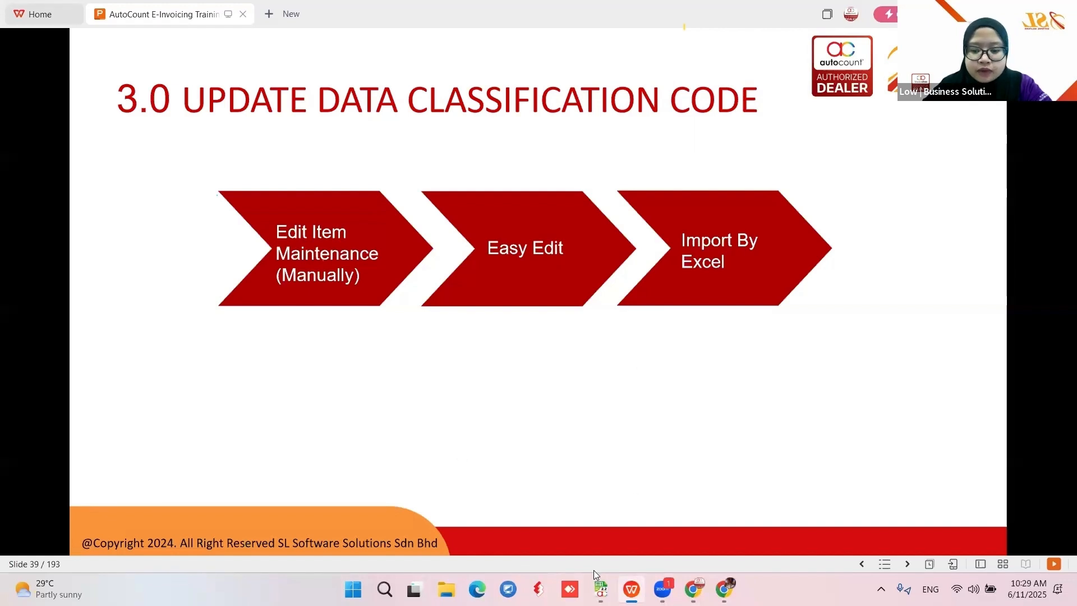
Bring the AutoCount Stock Item Maintenance list back from the taskbar preview
mouse_move(601, 589)
click(764, 505)
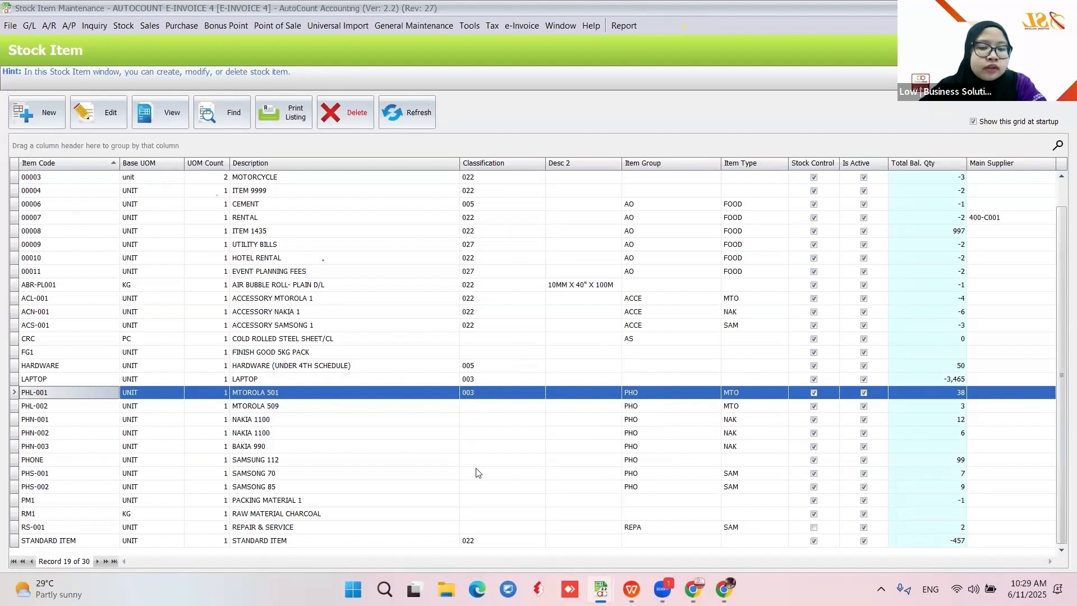
Find stock items matching 'pho', check all nine results, and load them into Easy Item
click(230, 113)
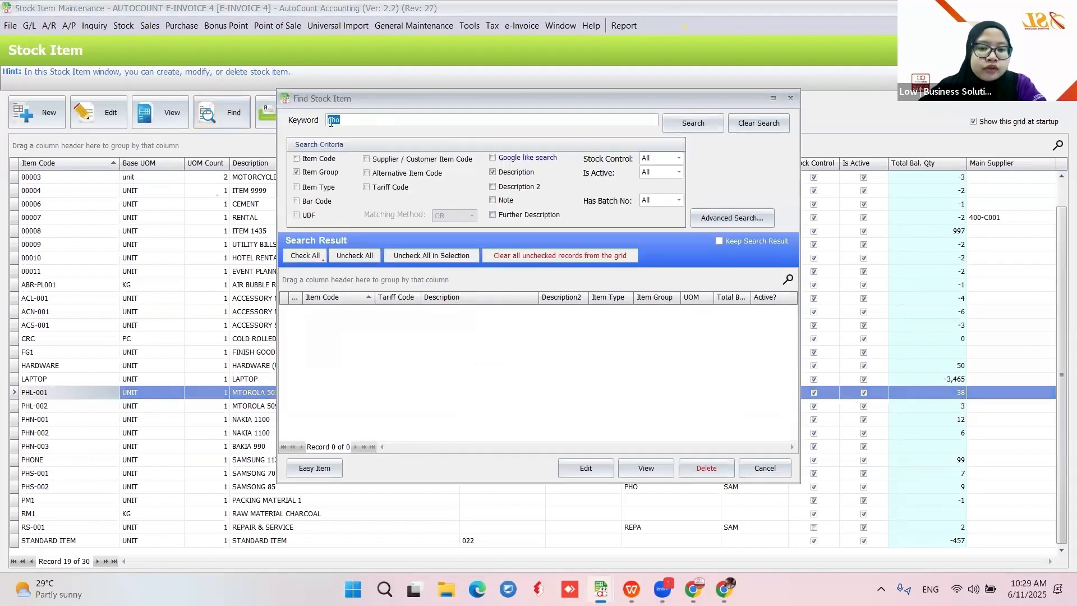
click(702, 124)
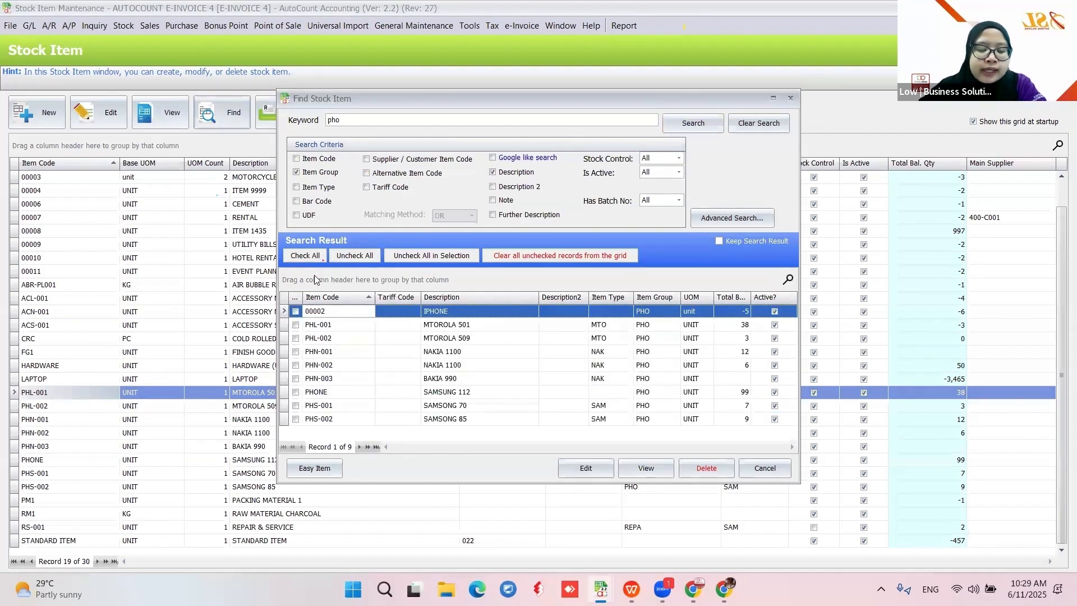
click(304, 256)
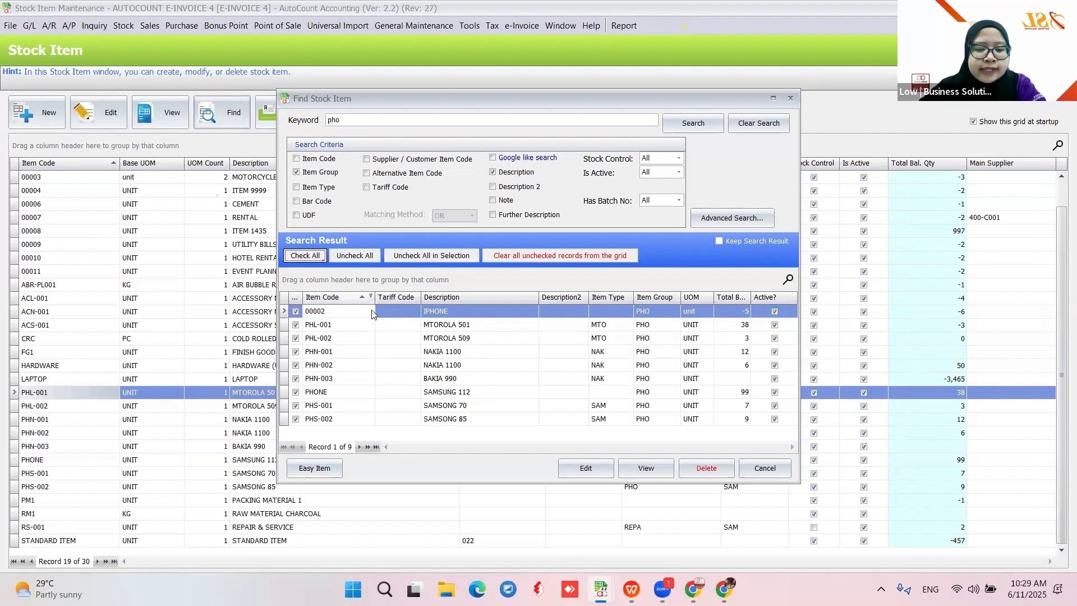
click(304, 467)
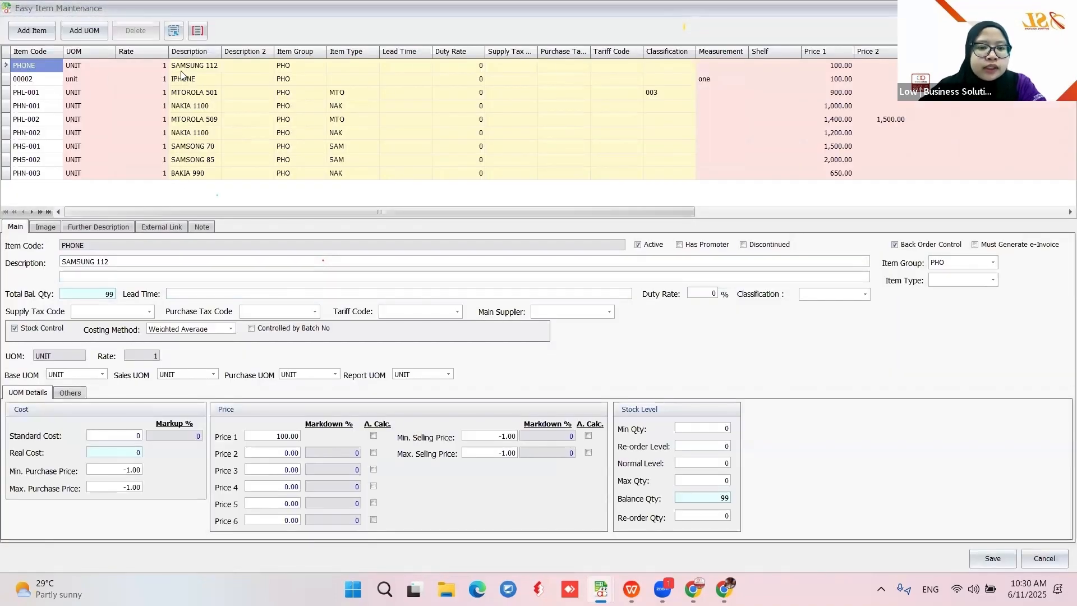
Inspect the phone item rows (IPHONE, MTOROLA, NAKIA) and their classification lookups
click(44, 83)
click(41, 94)
click(40, 108)
click(39, 120)
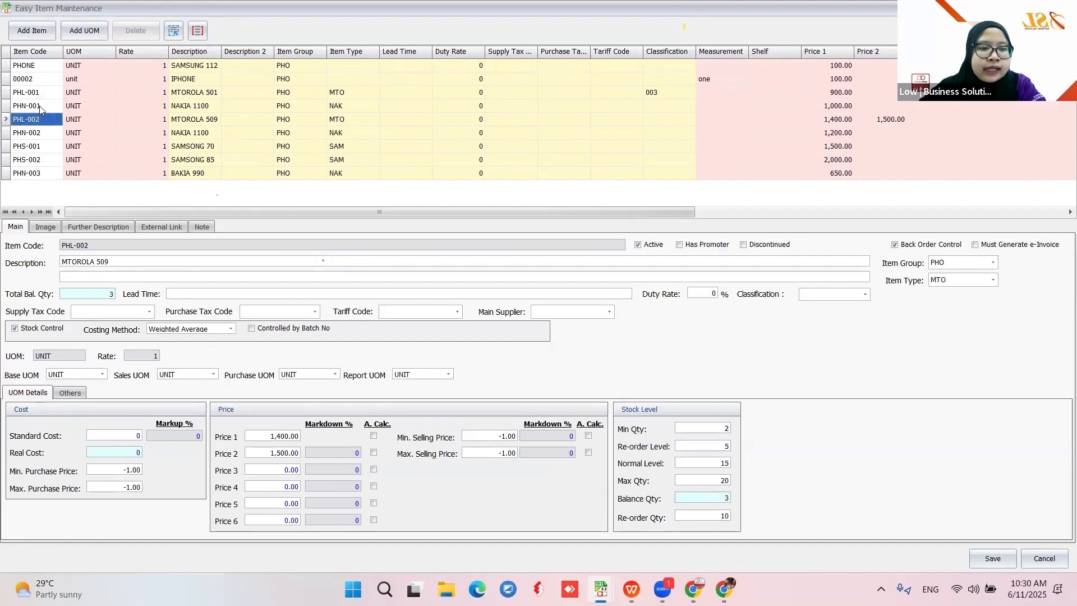
click(38, 136)
click(657, 64)
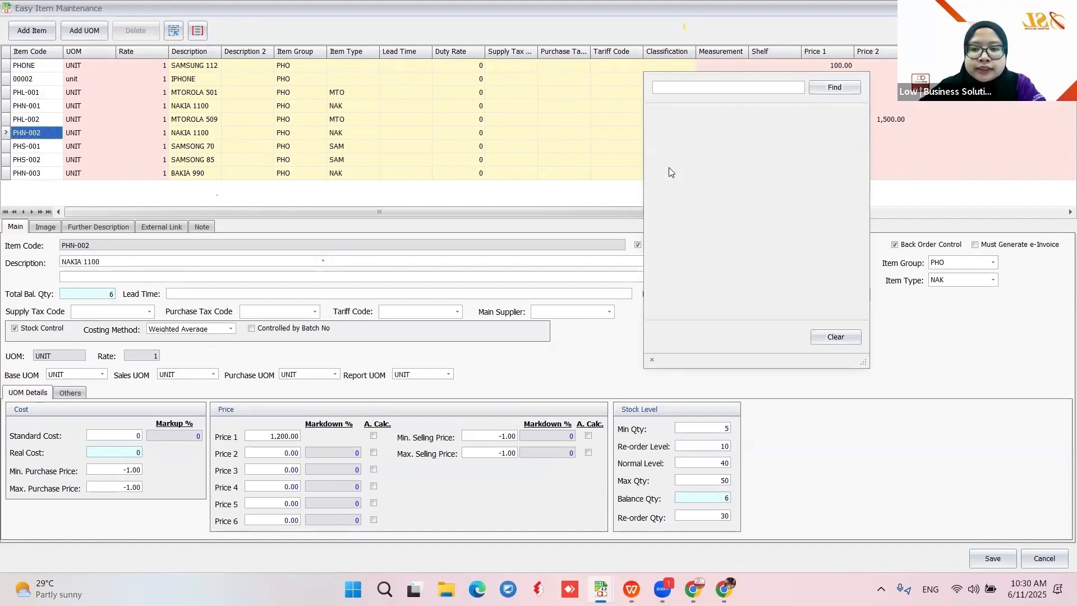
click(625, 103)
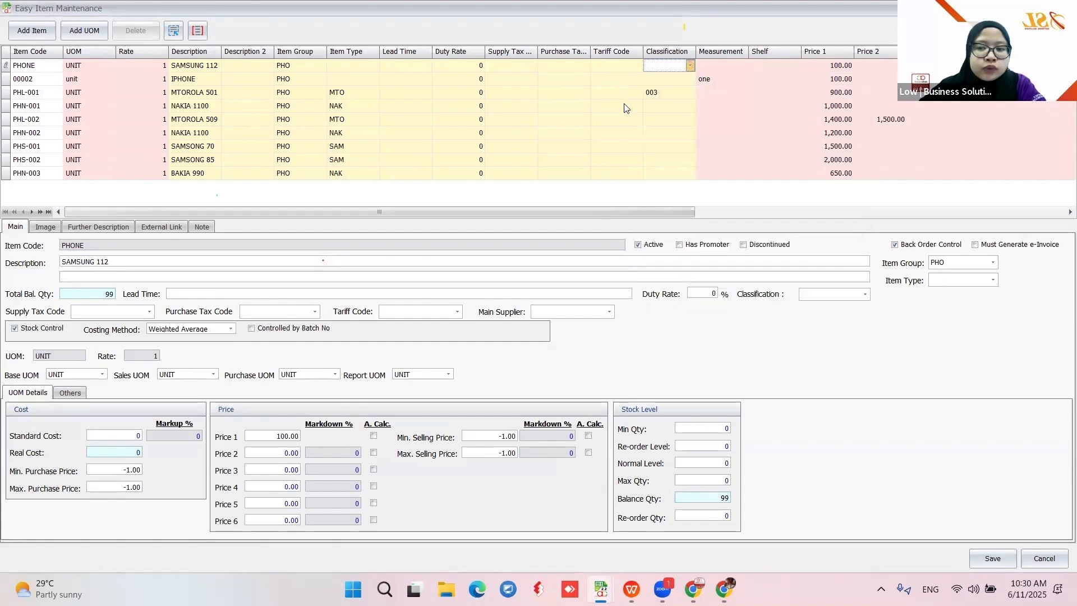
click(661, 106)
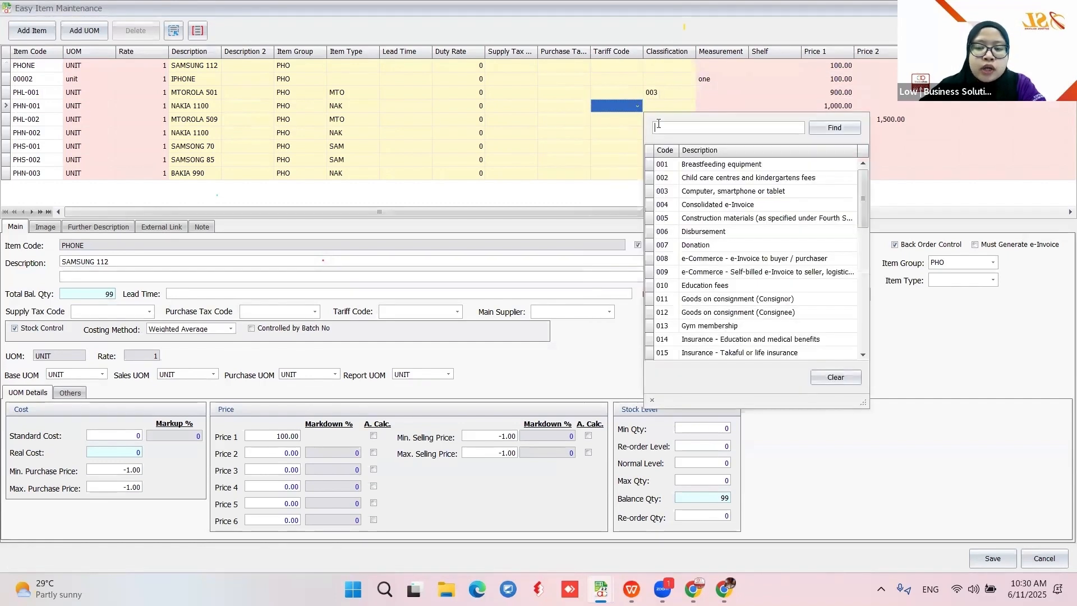
Range-set Classification to 003 for all selected rows and save the changes
click(174, 32)
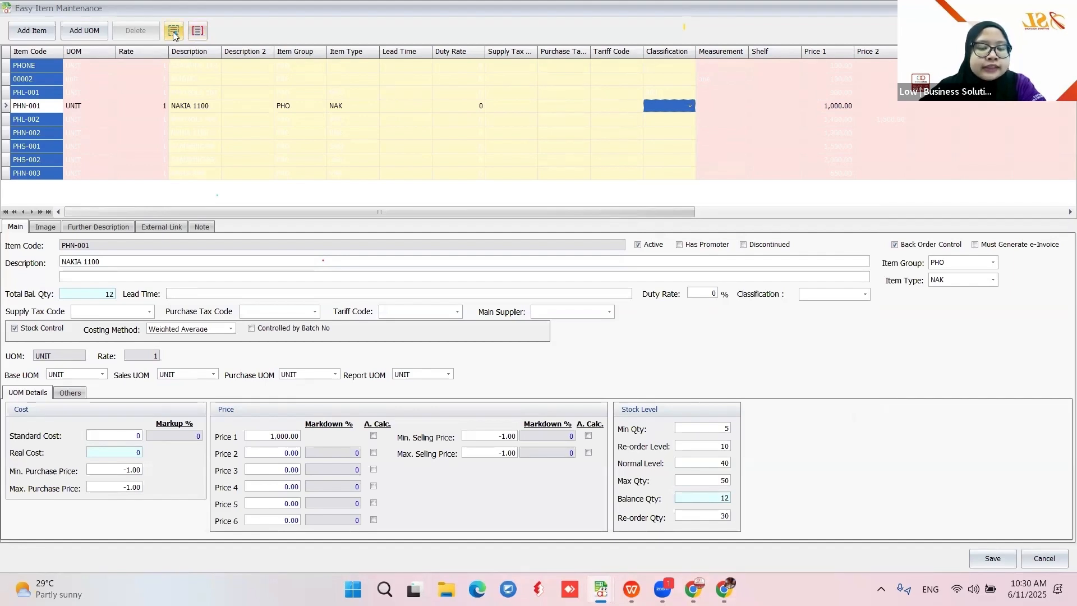
click(197, 31)
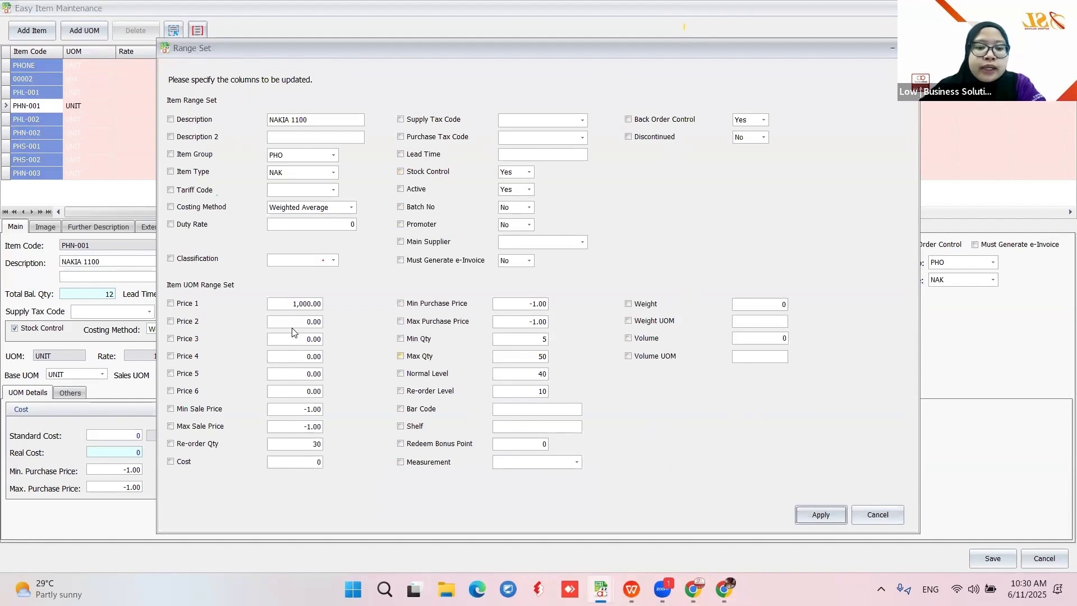
click(170, 260)
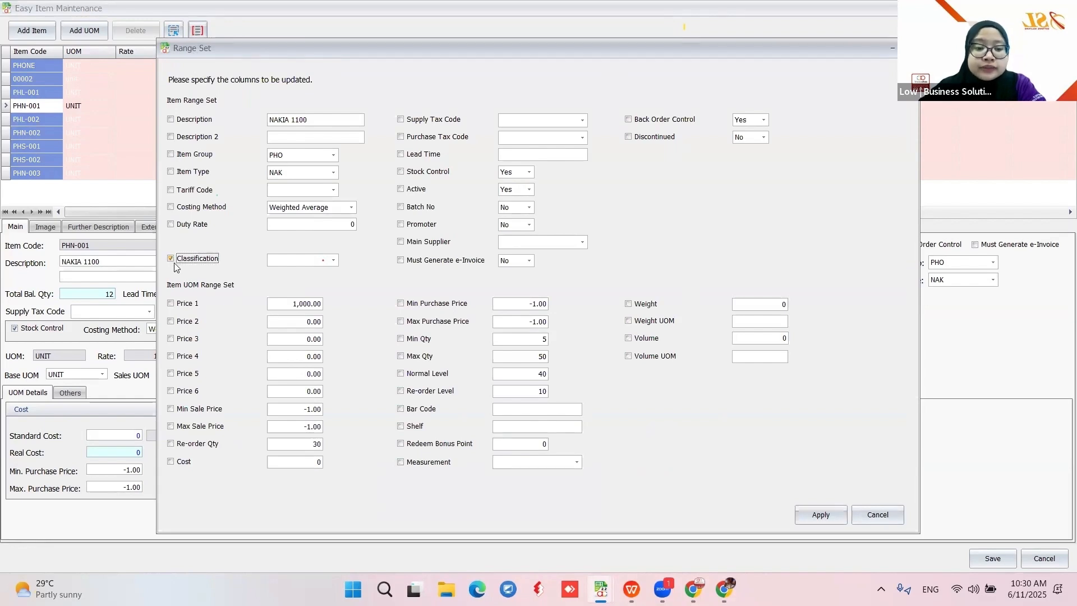
click(334, 261)
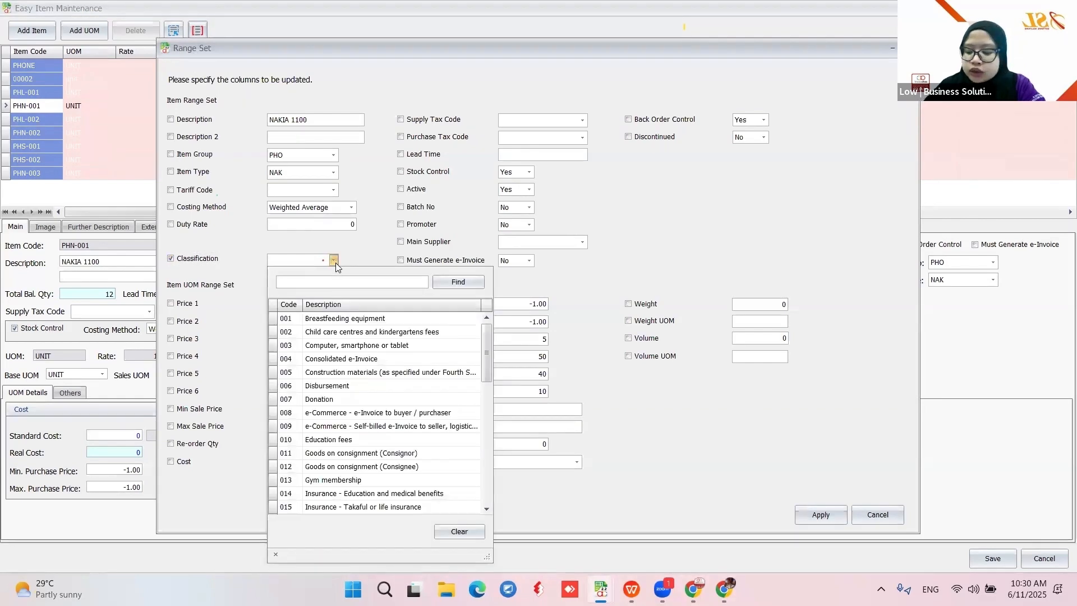
text(003)
click(361, 320)
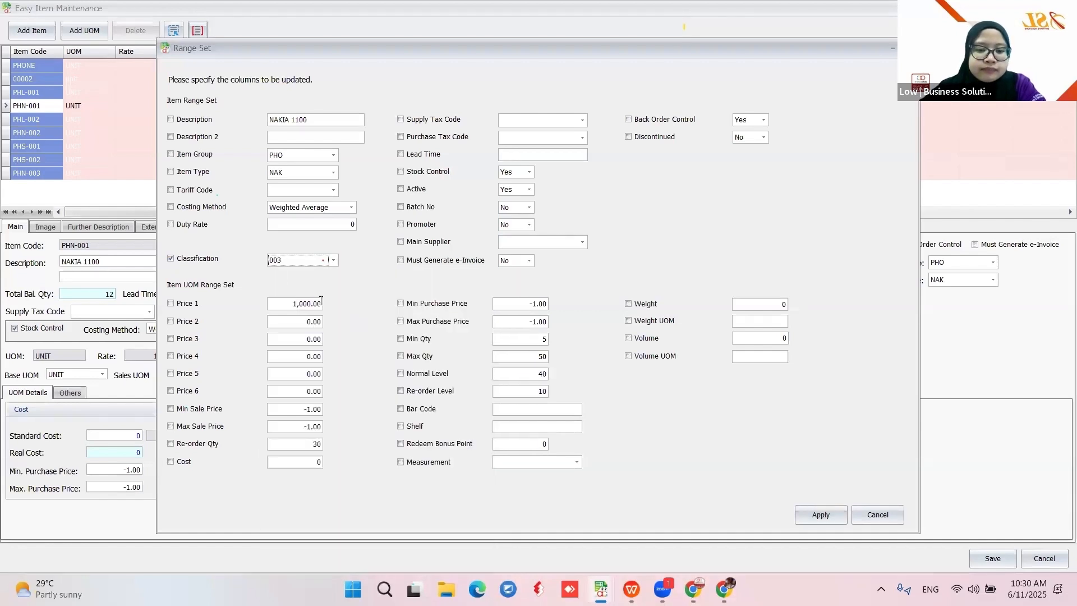
click(816, 515)
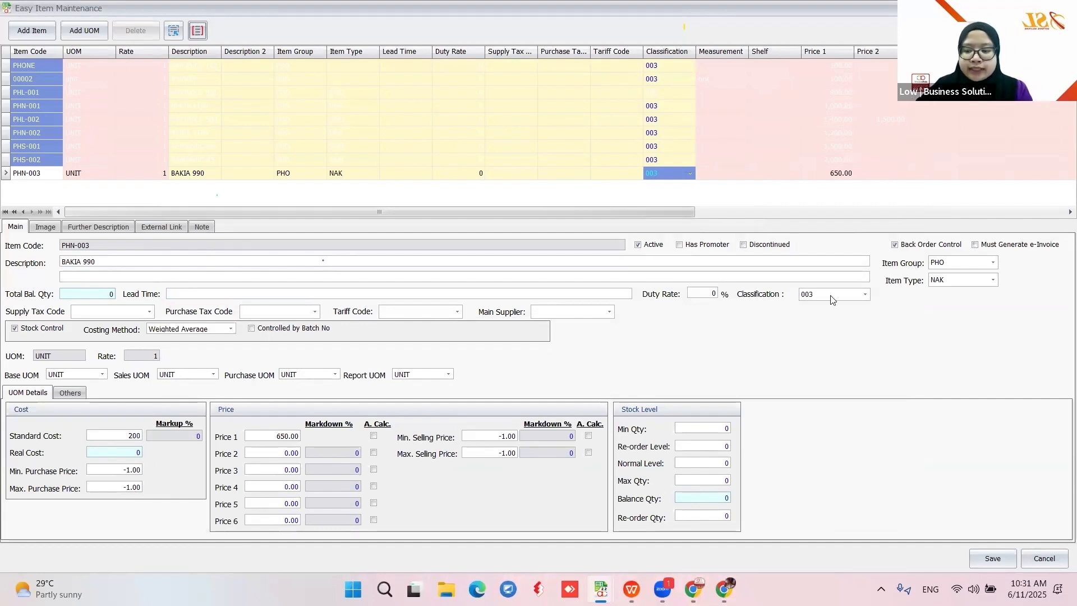
click(993, 559)
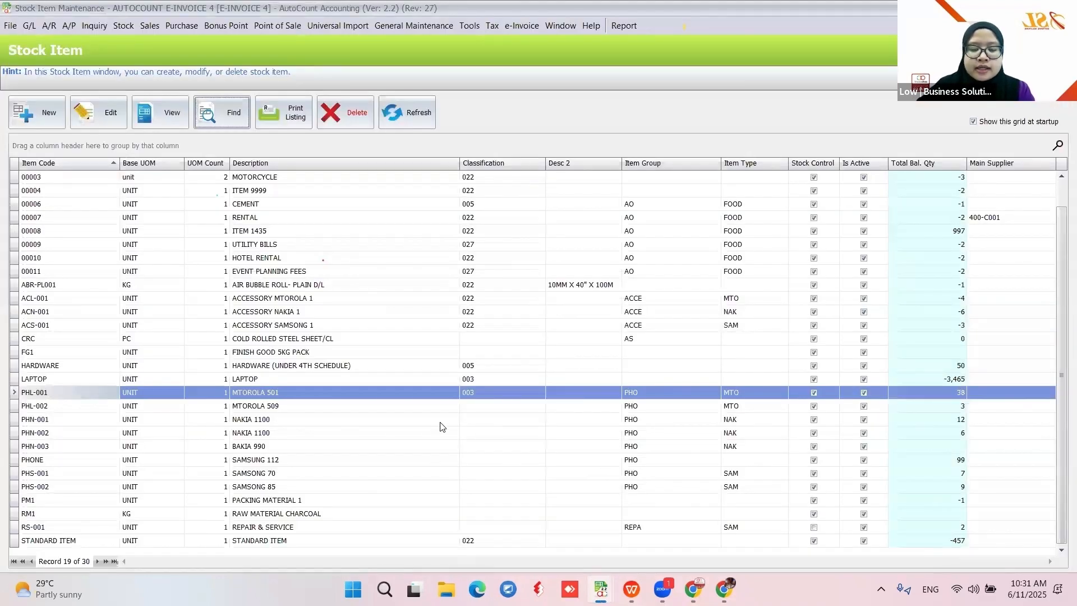
Refresh the stock list and set 022 Others as the default e-Invoice classification code
click(411, 115)
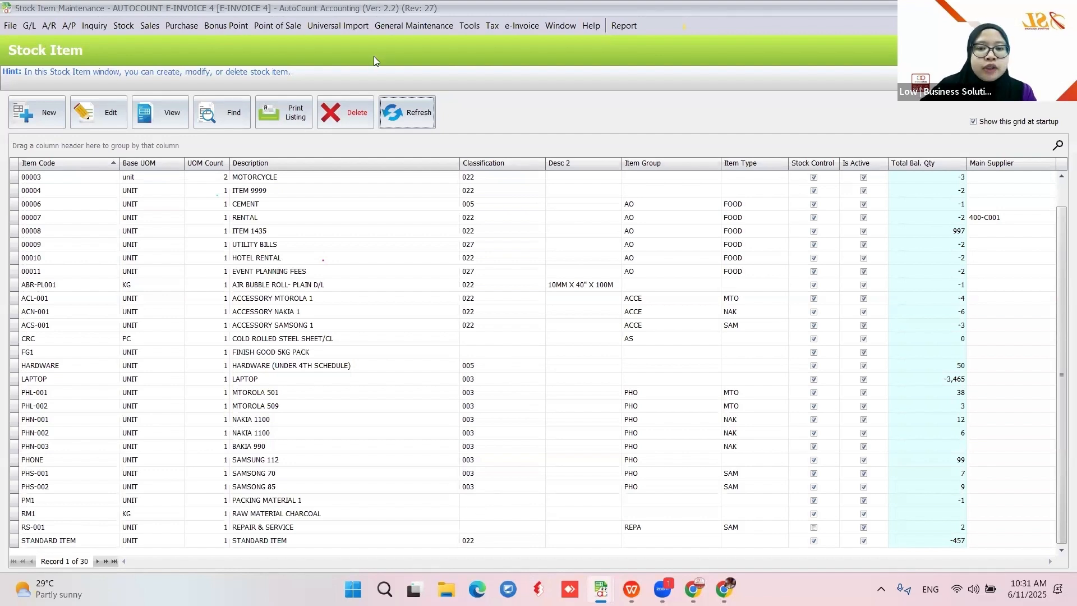
click(518, 28)
click(553, 41)
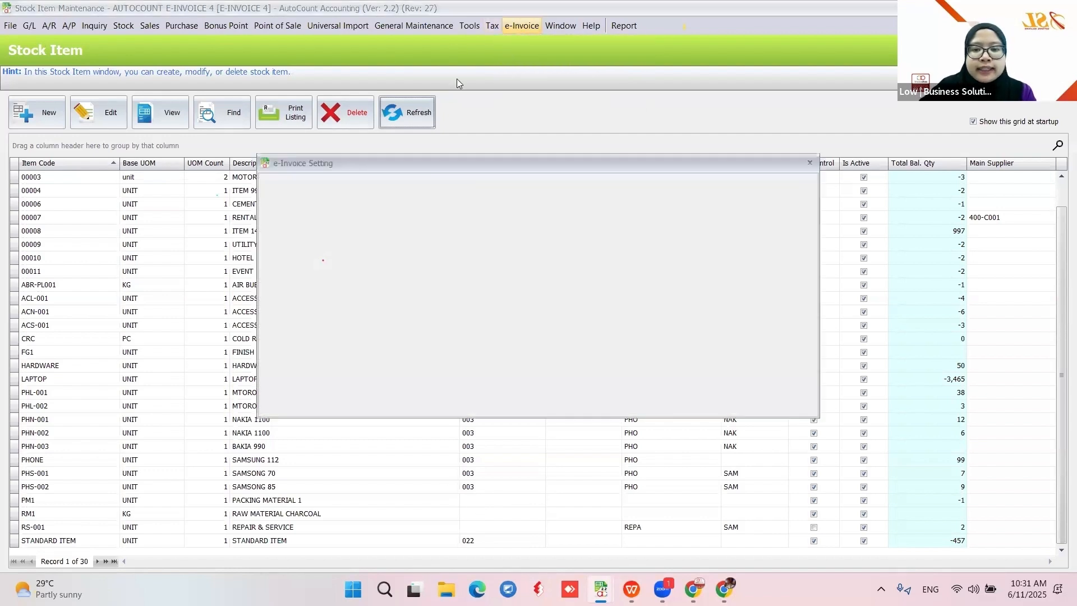
click(386, 256)
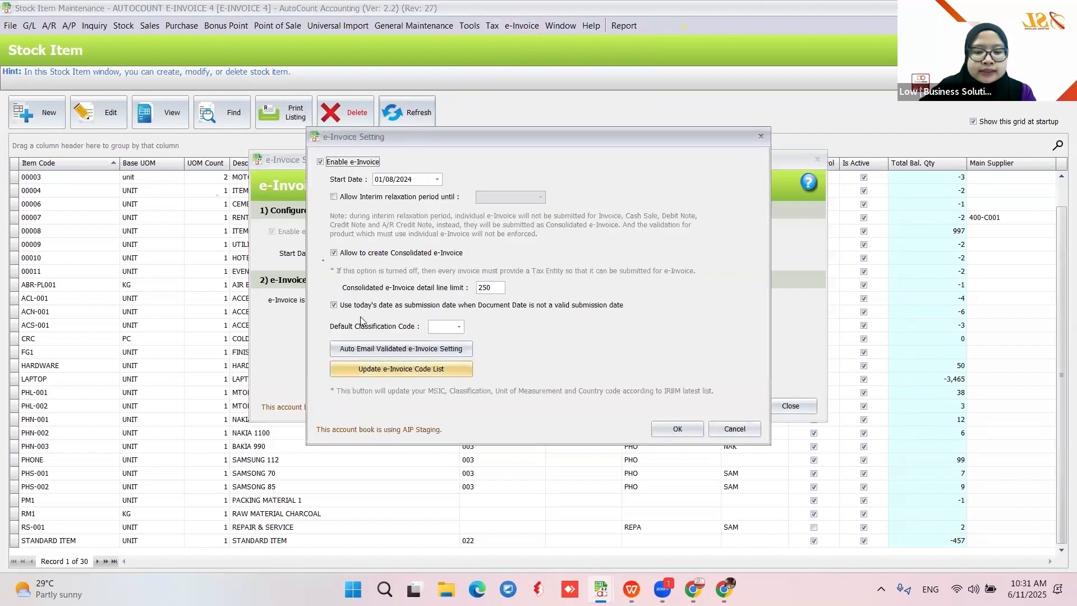
click(459, 327)
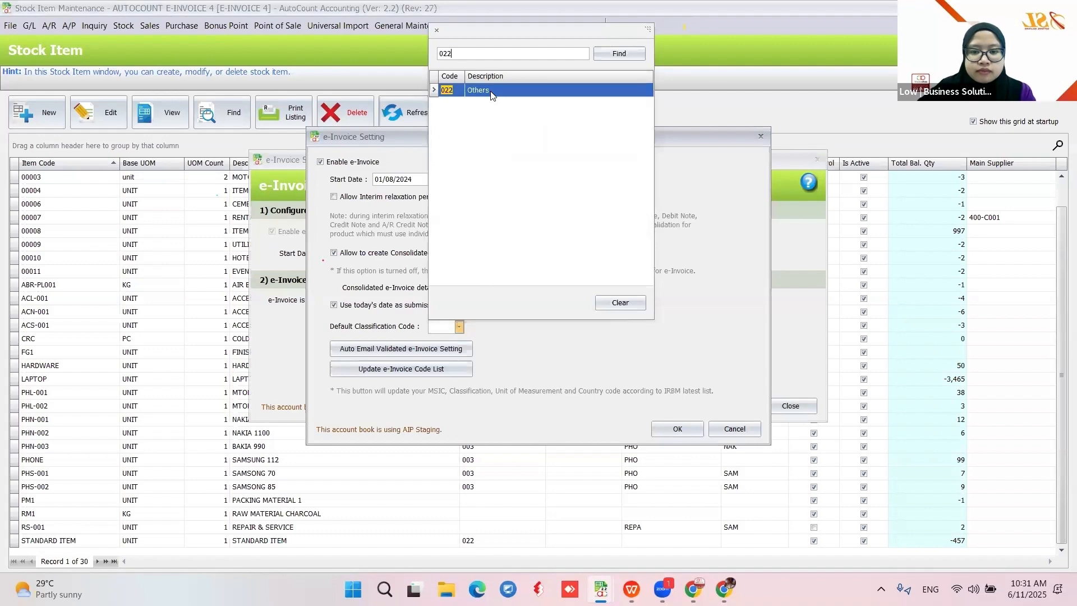
click(491, 95)
click(668, 429)
click(793, 408)
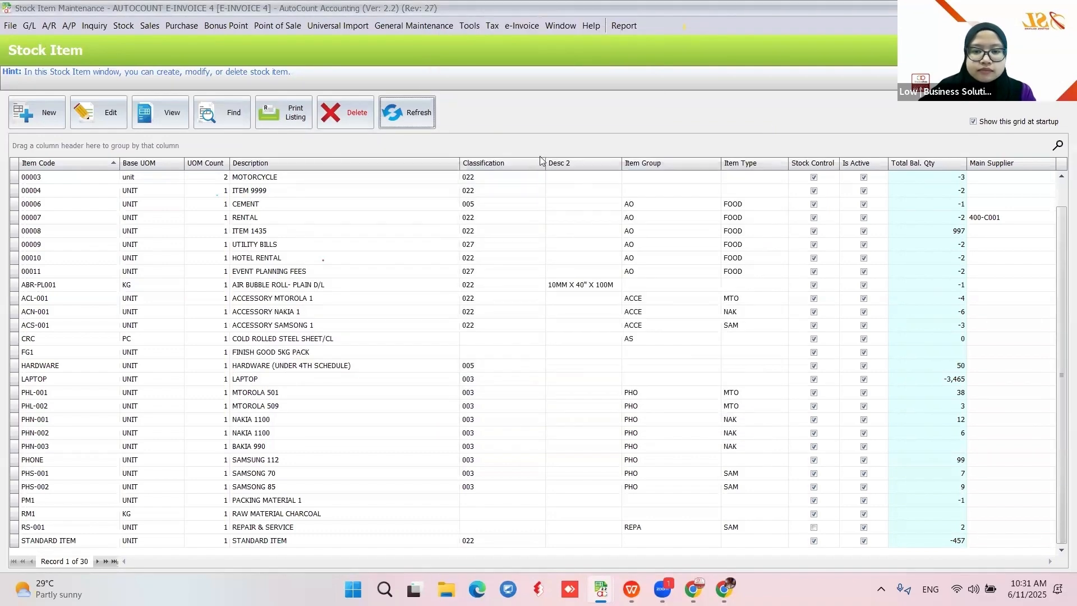
Refresh the stock list, then page the slides to '3.3 Item Classification Import by Excel'
click(395, 123)
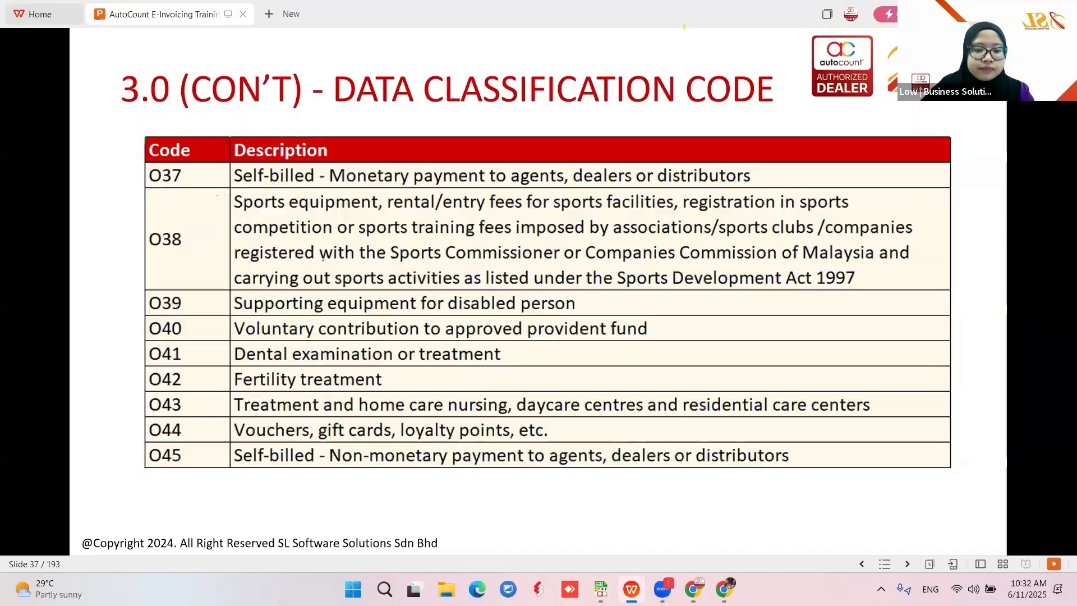
key(Right)
key(Right)
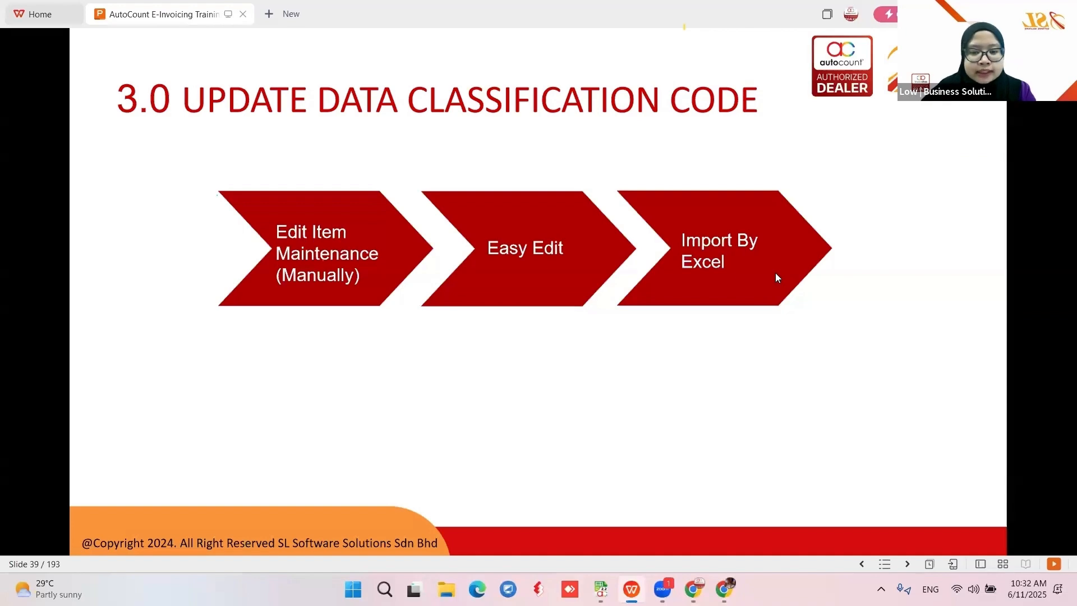
key(Right)
key(Right)
key(Right)
key(Right)
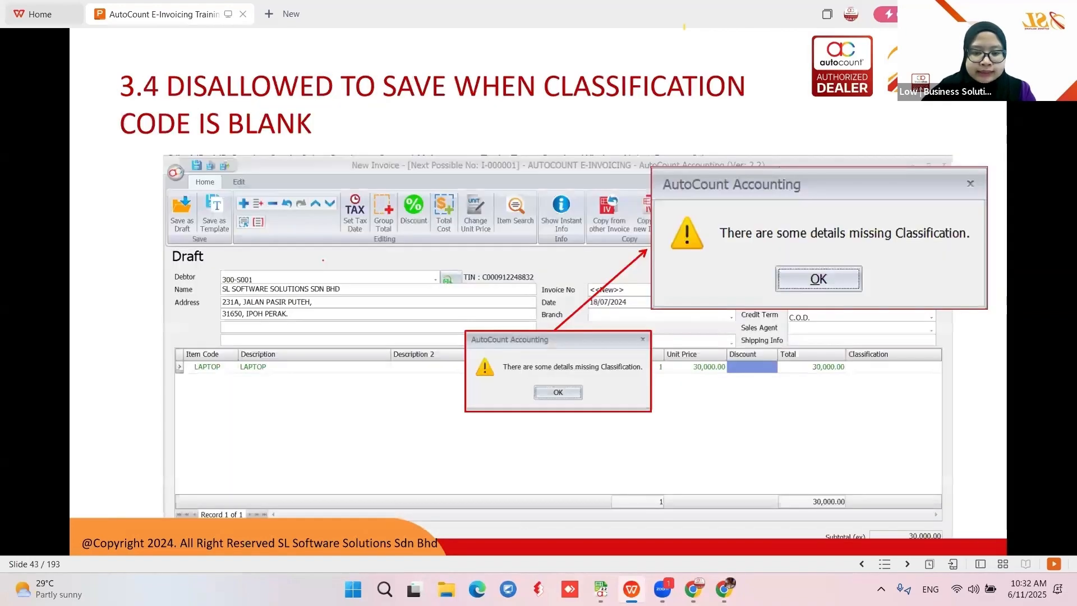
key(Right)
key(Left)
key(Left)
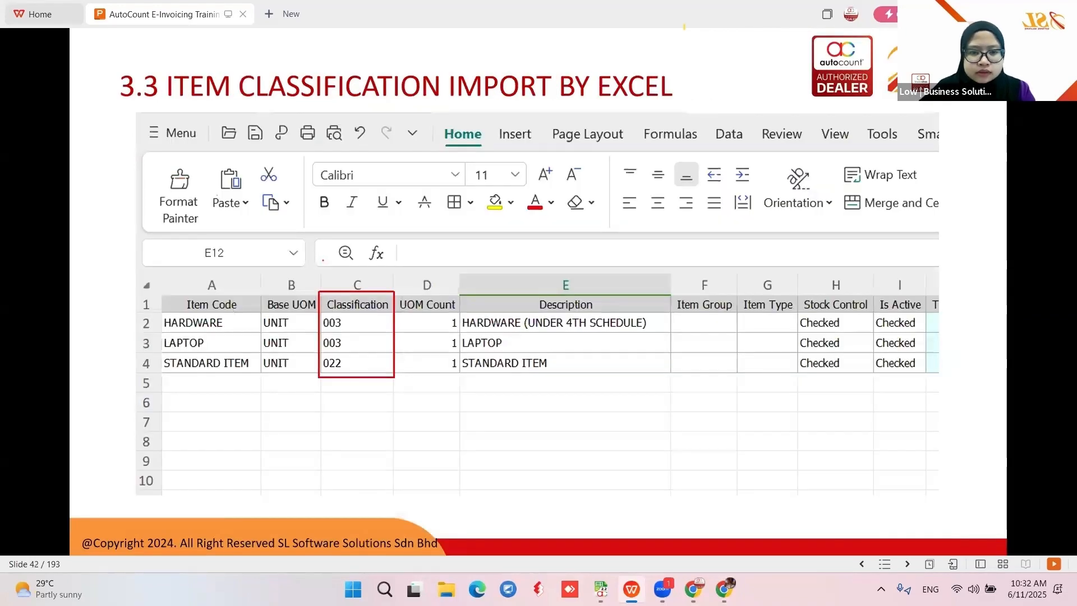